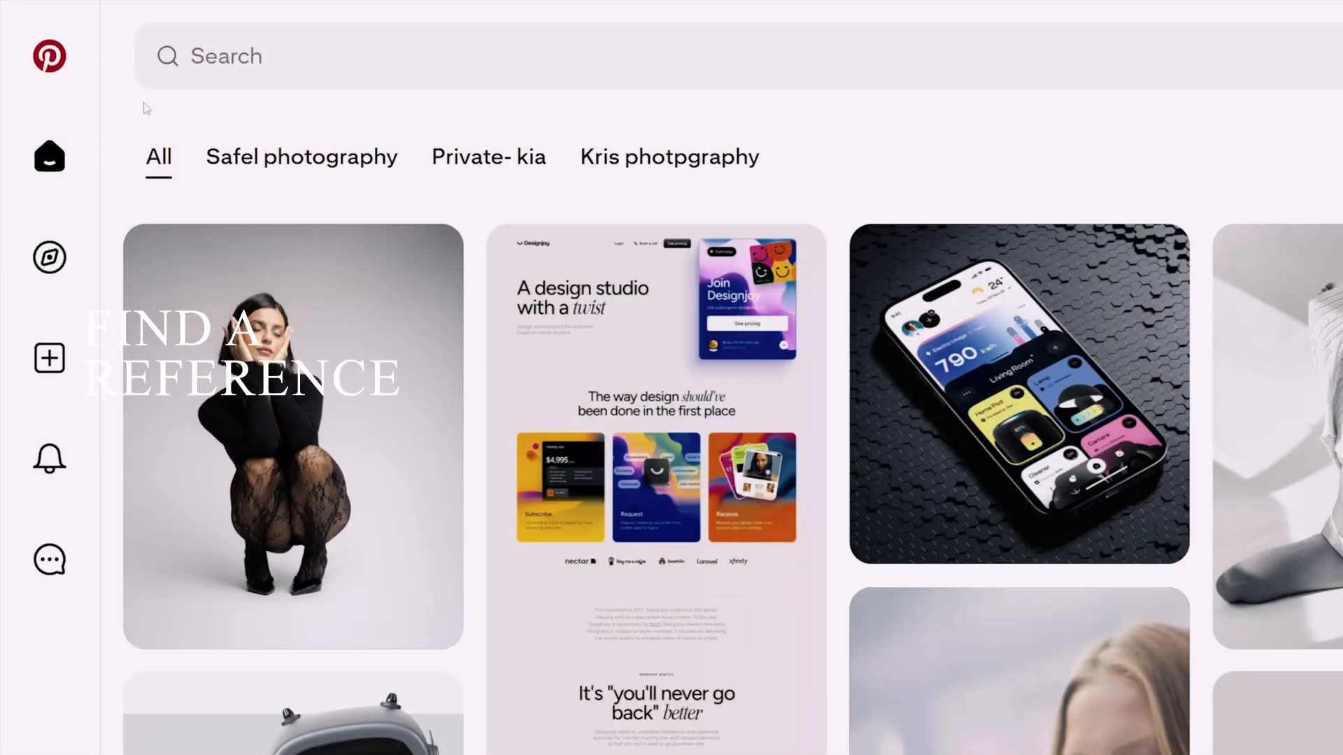
# Search Pinterest for "chess app design" and browse the pins for a reference design
pyautogui.click(221, 68)
pyautogui.write('chess app design')
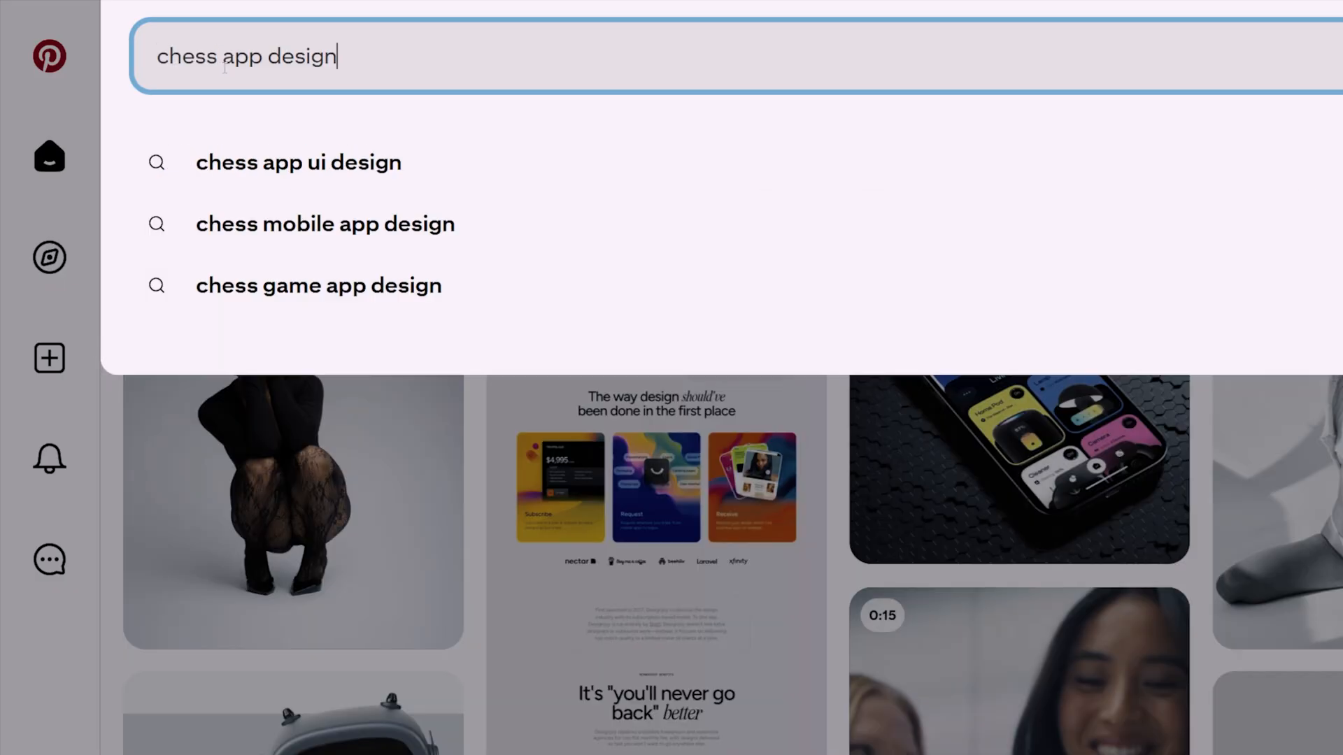
pyautogui.press('Return')
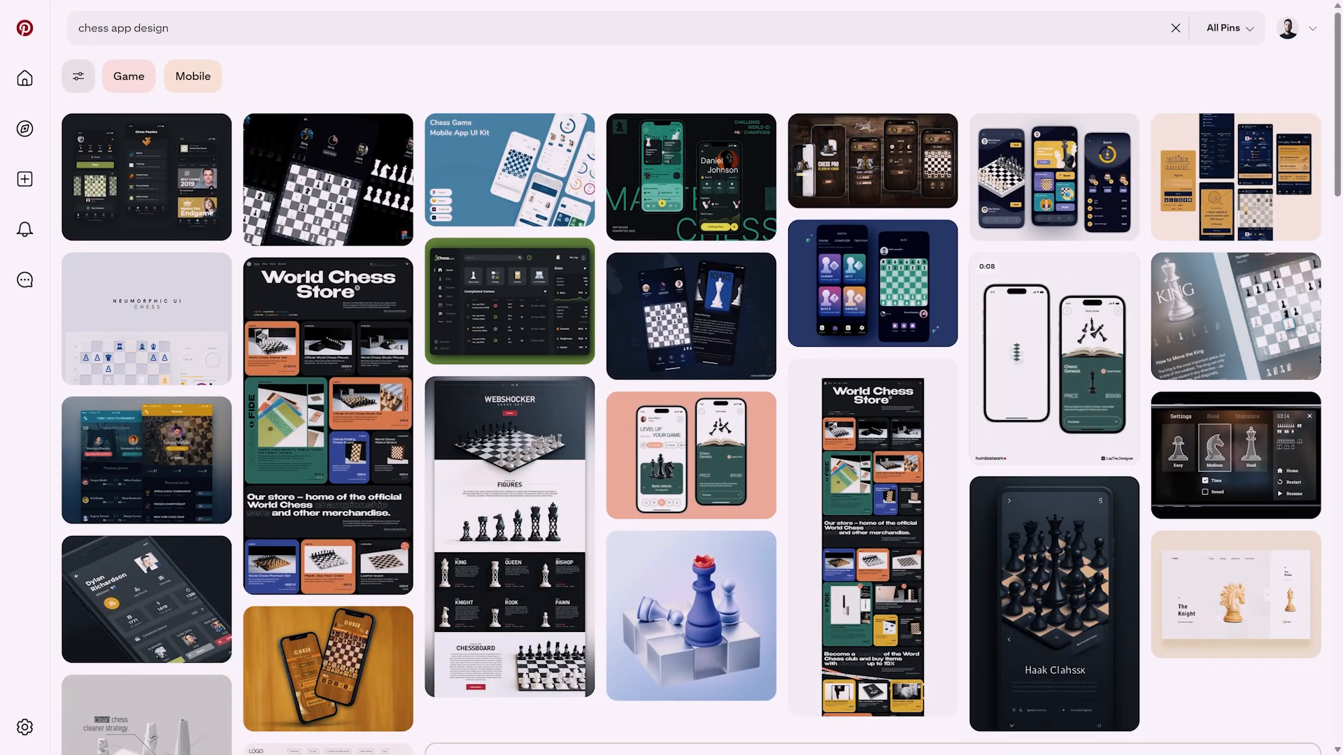
pyautogui.scroll(-7, 481, 439)
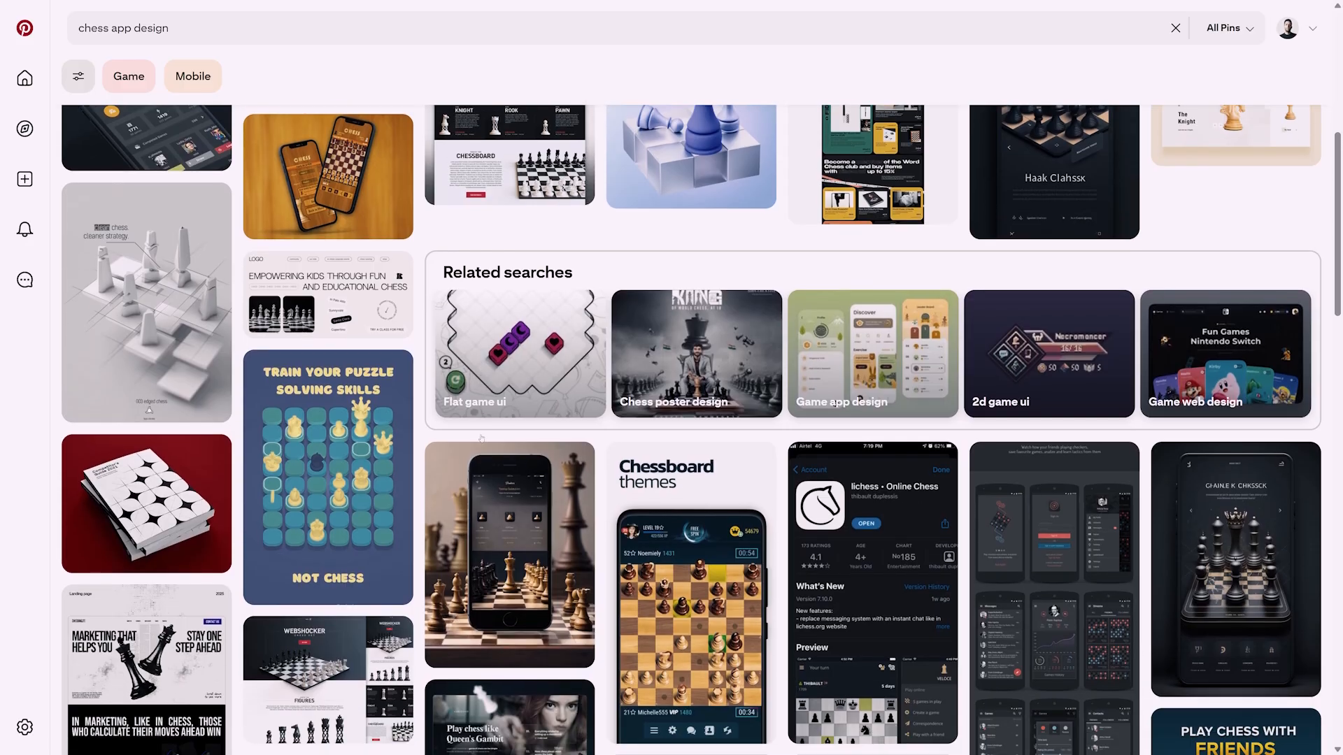
pyautogui.scroll(-20, 482, 438)
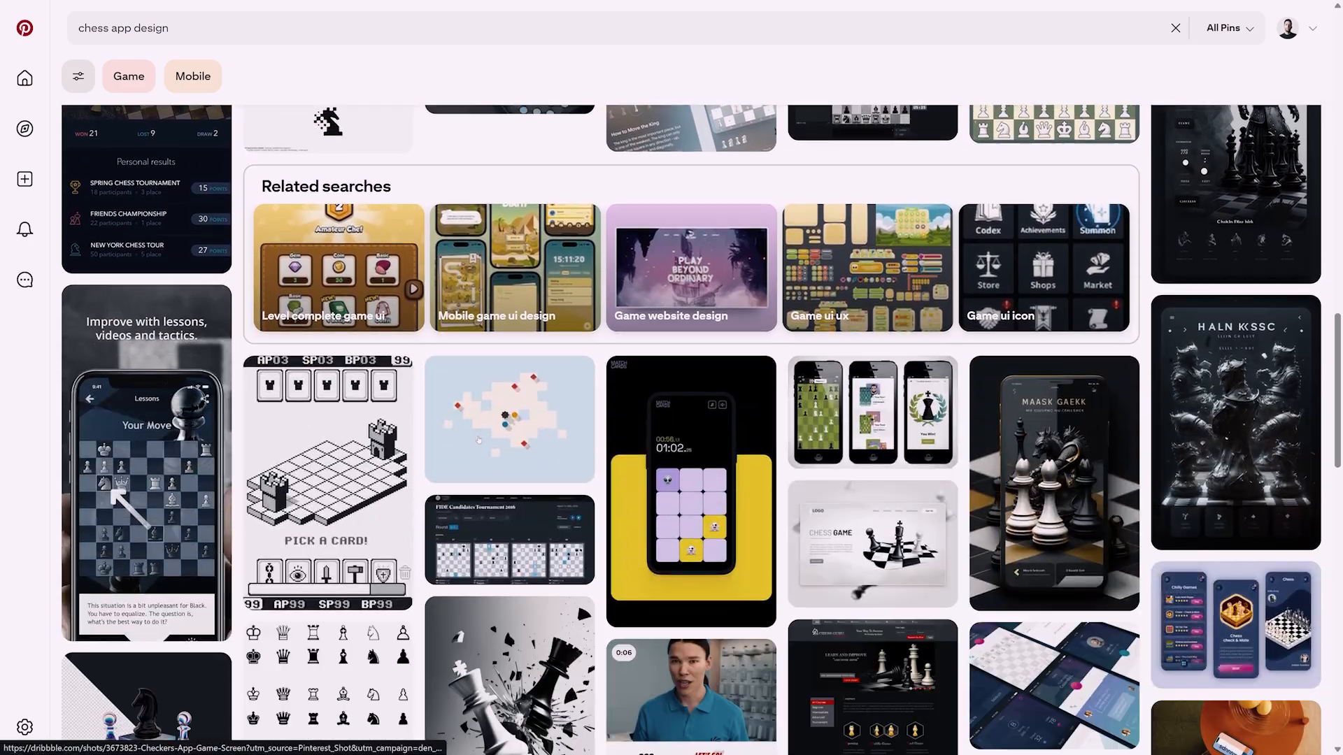
pyautogui.scroll(-5, 478, 440)
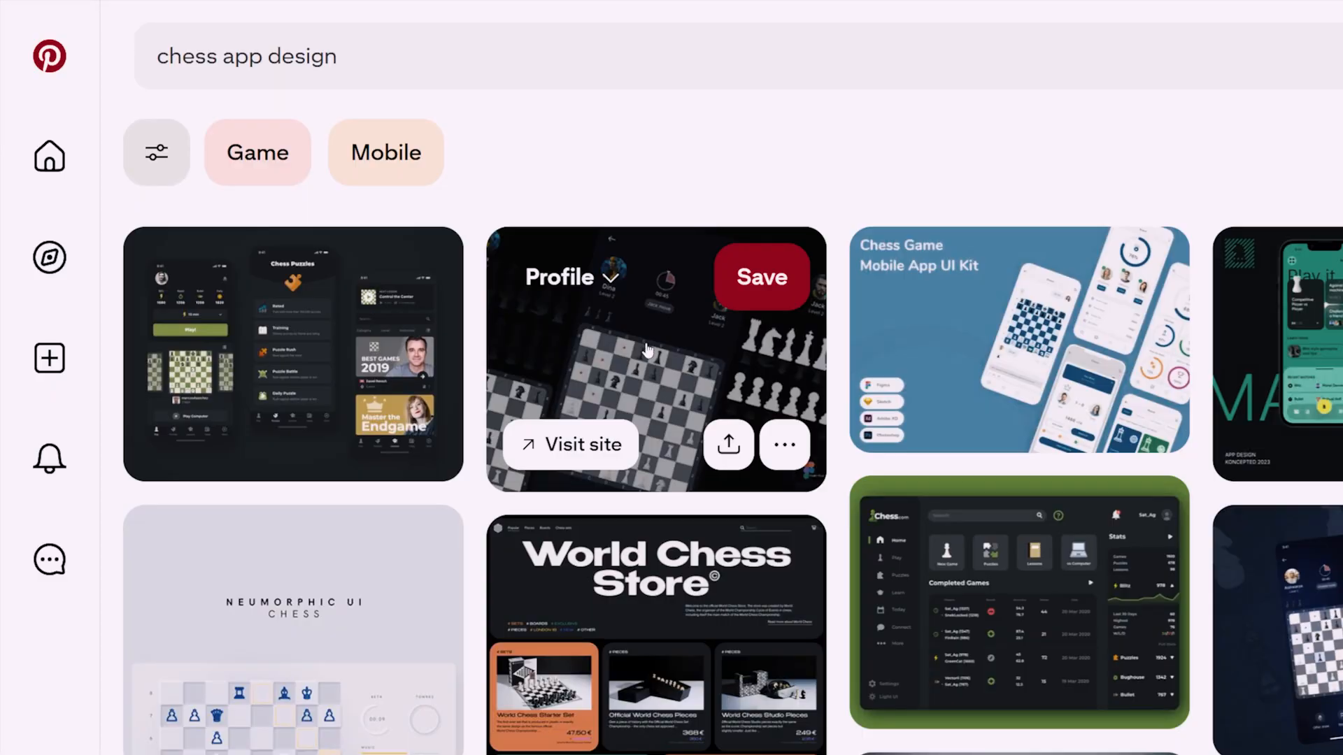
# Open the pin showing the dark chess app with the grey and white board and visit its Behance source page
pyautogui.click(648, 350)
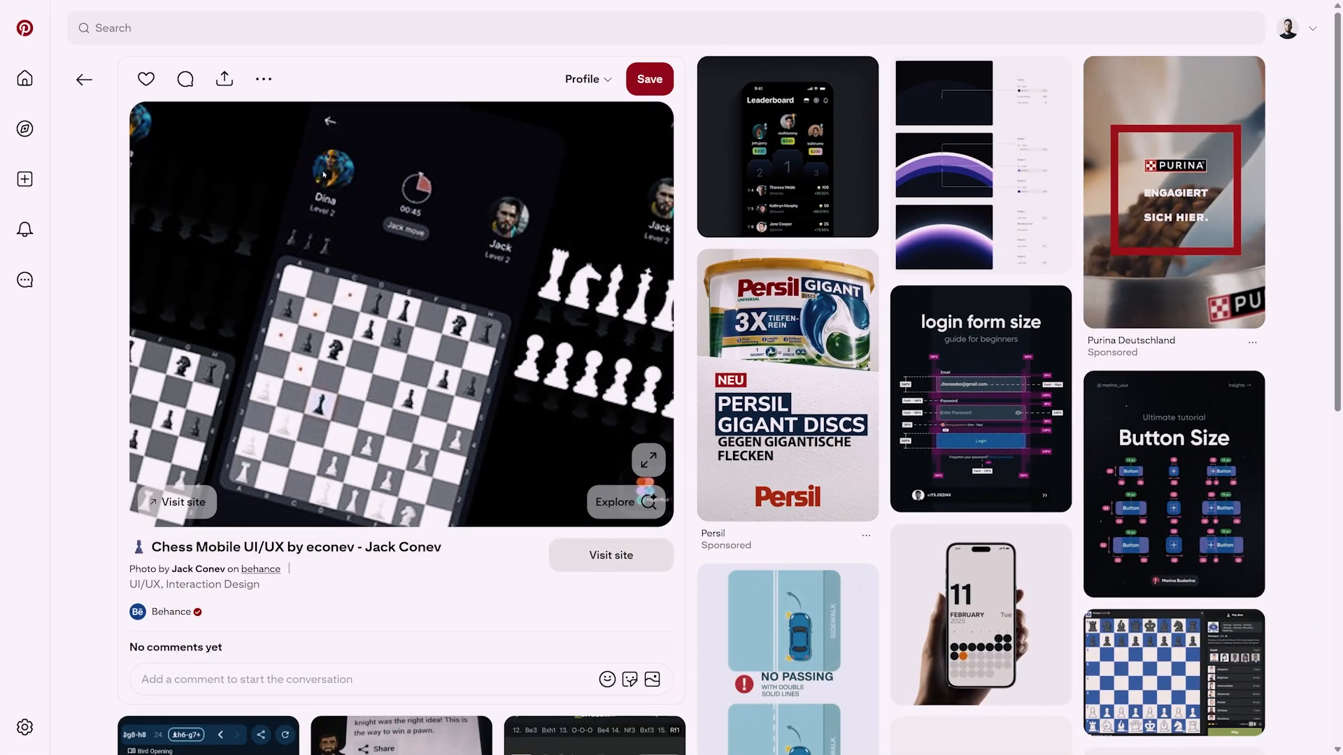
pyautogui.scroll(-4, 344, 436)
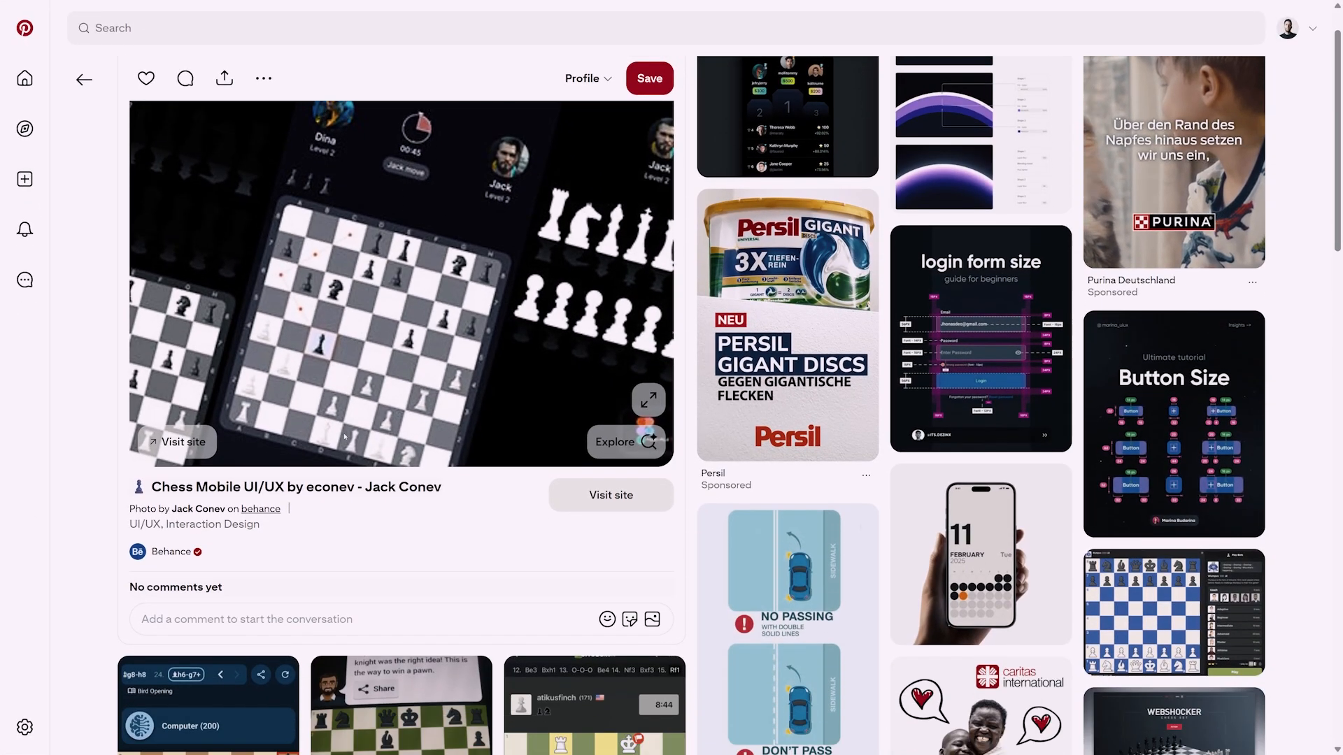
pyautogui.scroll(3, 345, 436)
pyautogui.scroll(1, 343, 436)
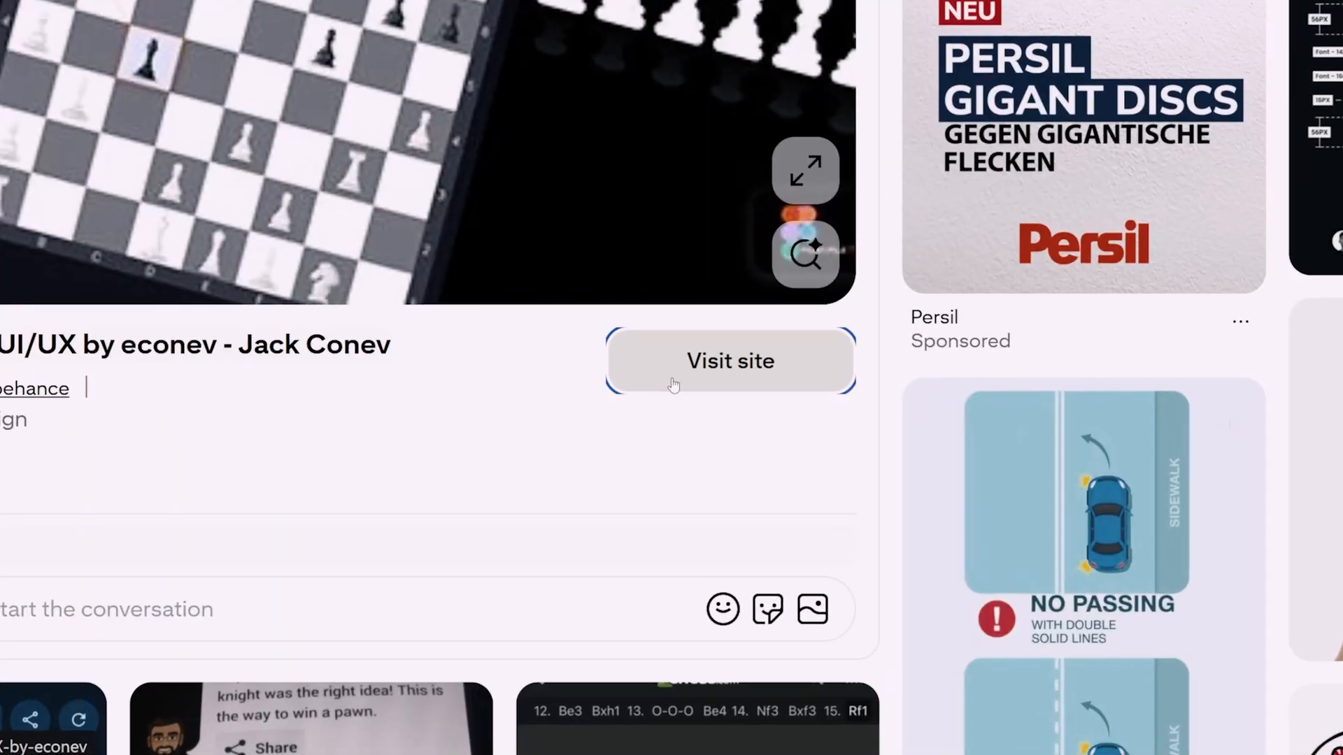
pyautogui.click(584, 565)
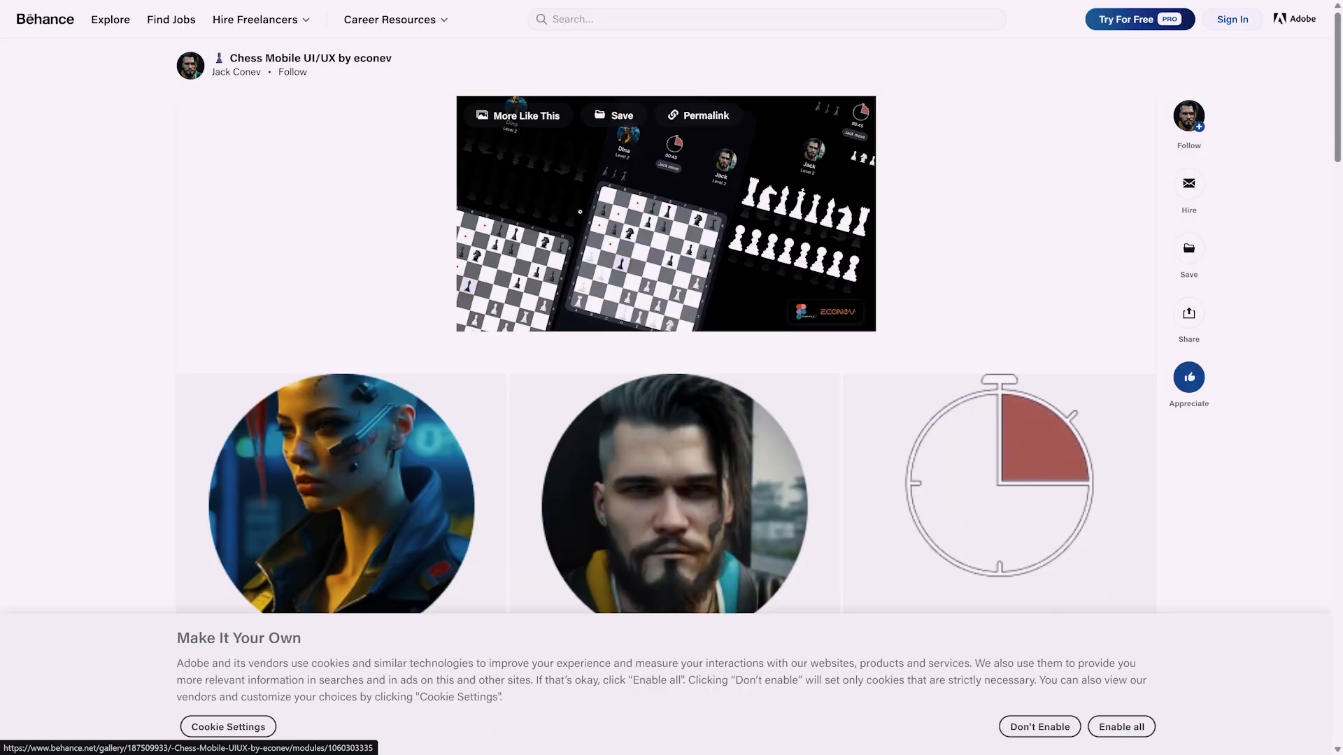
# Copy the image of the dark chess game screen with the full board from the Behance project
pyautogui.scroll(-3, 575, 228)
pyautogui.scroll(-8, 574, 228)
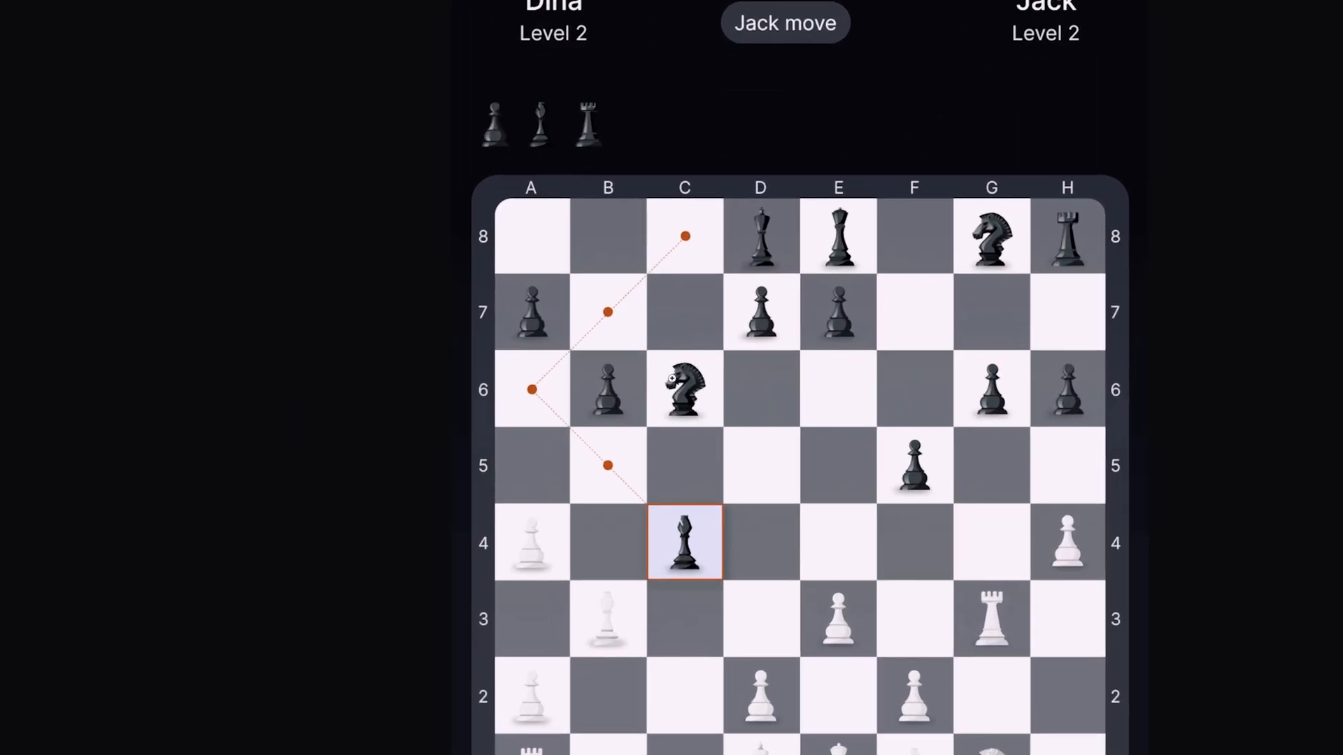
pyautogui.rightClick(609, 359)
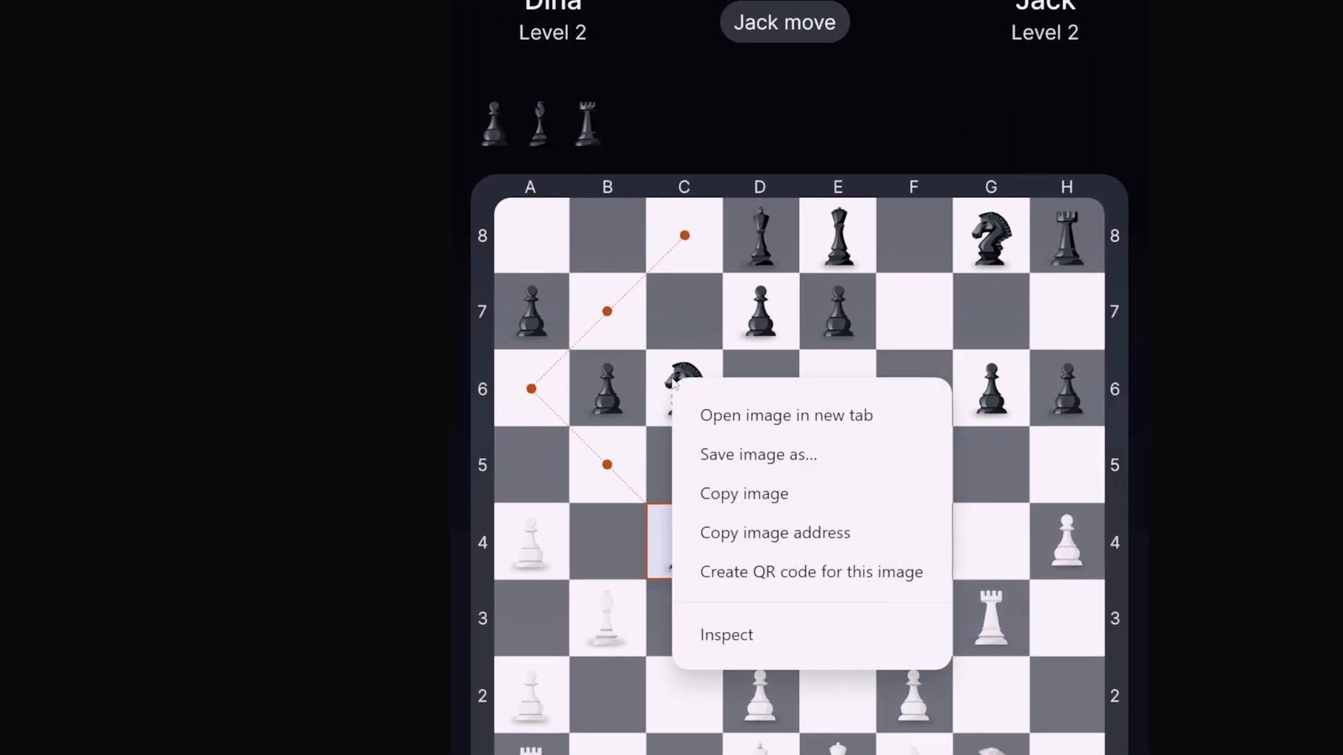
pyautogui.click(752, 496)
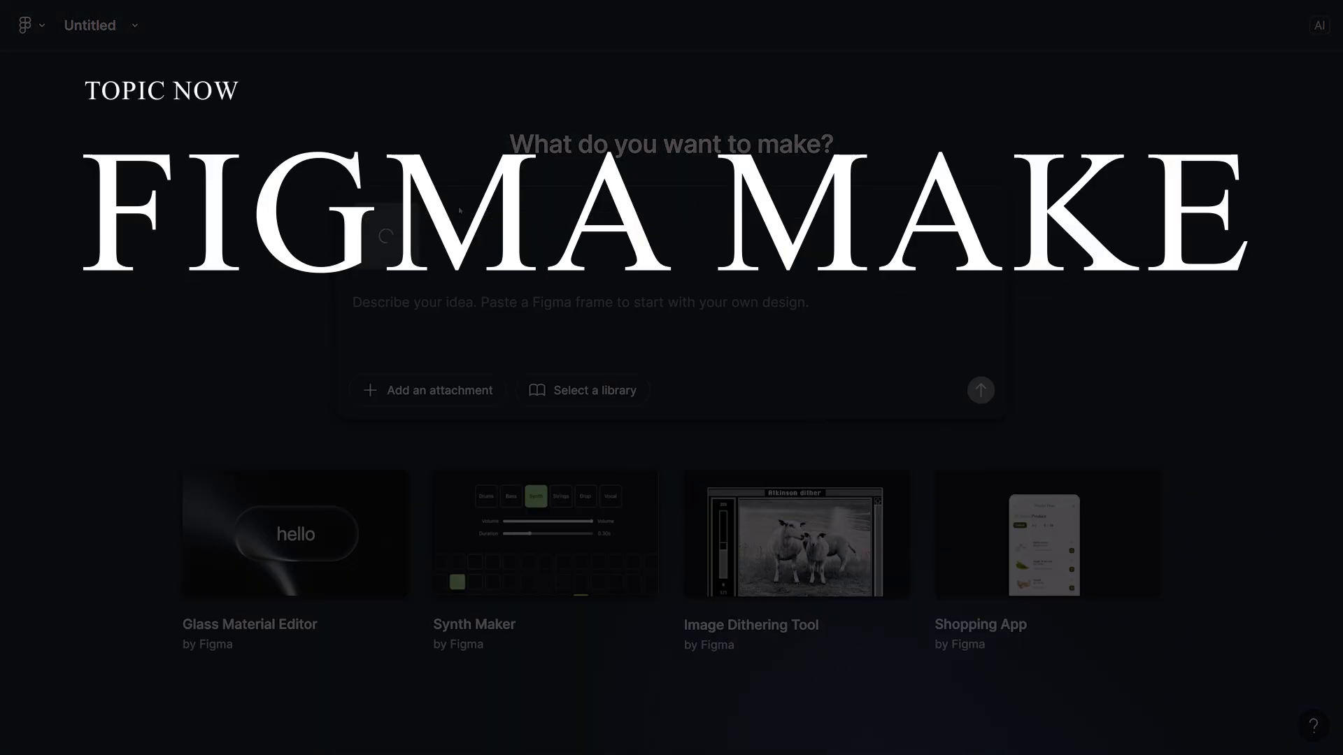
# Submit the copied image to Figma Make with a prompt for a chess game connecting the opponent to an openAi model via API for direct play
pyautogui.hotkey('ctrl', 'v')
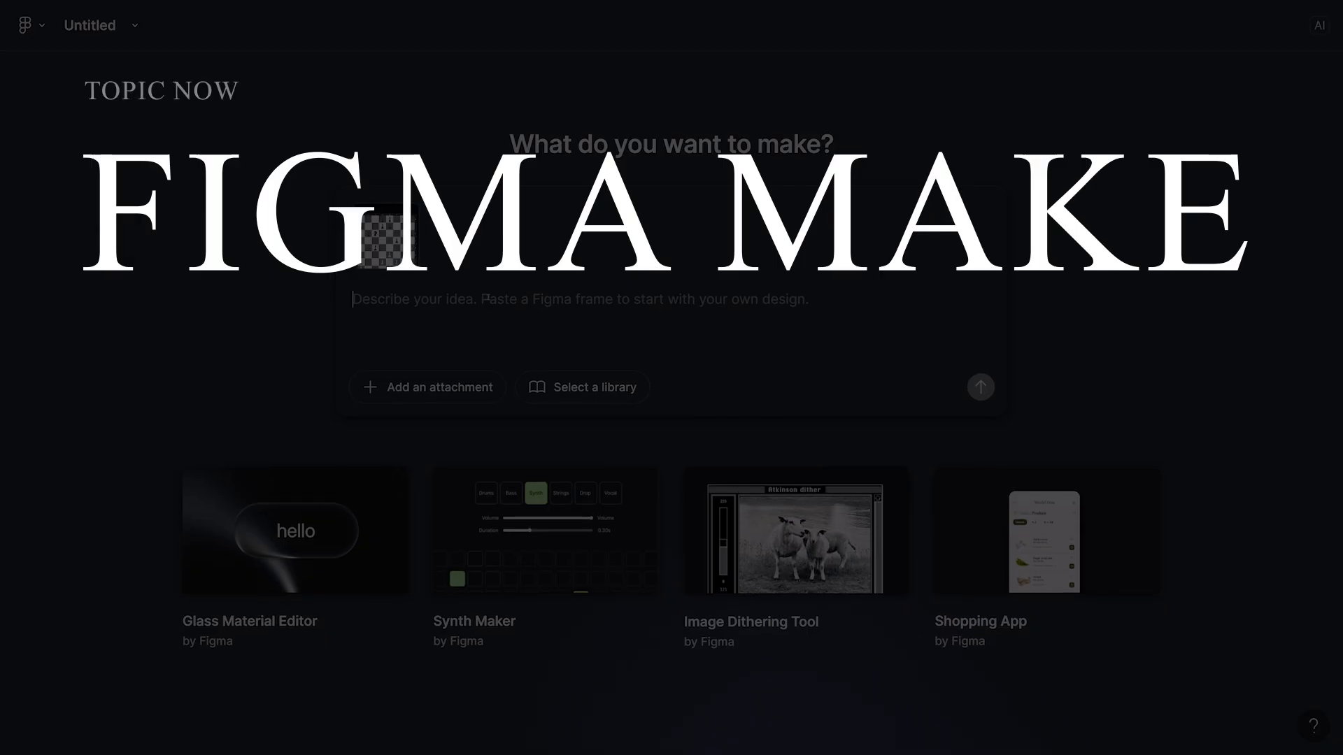
pyautogui.write('Make a')
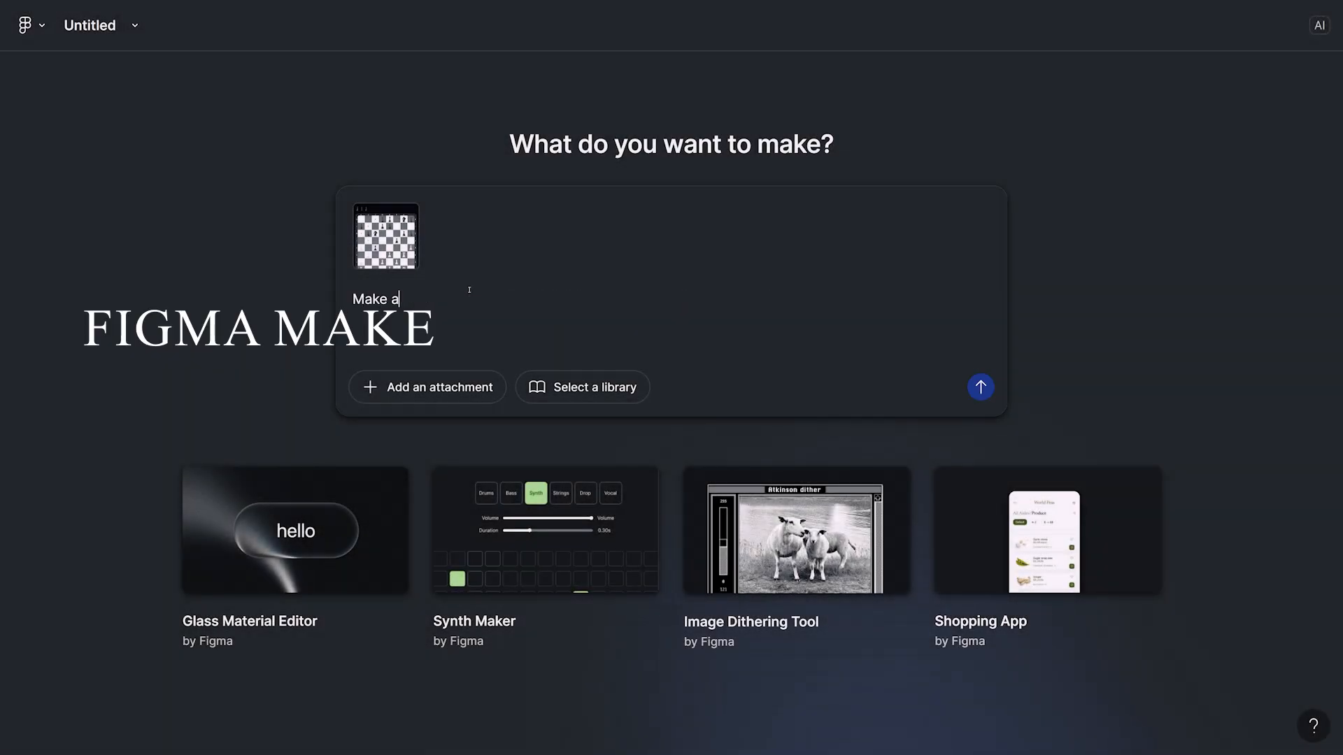
pyautogui.write(' chess ')
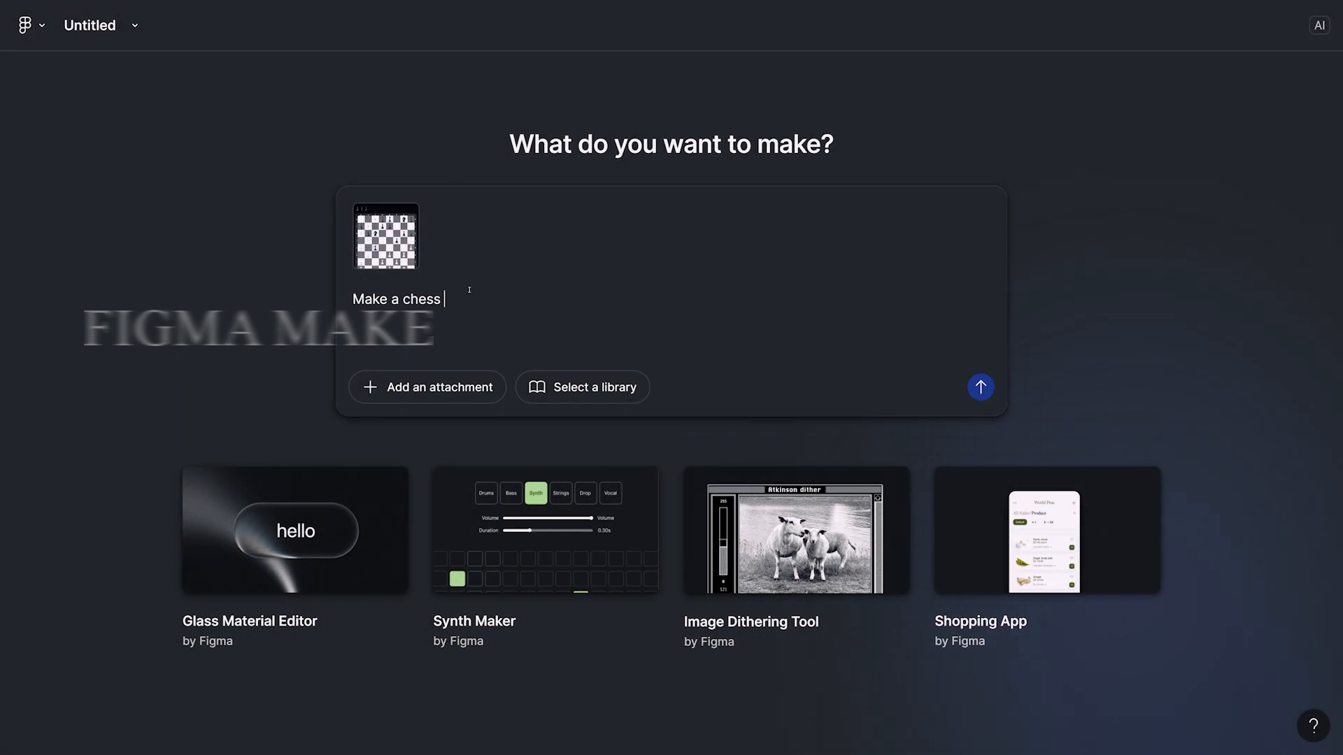
pyautogui.write('magame ')
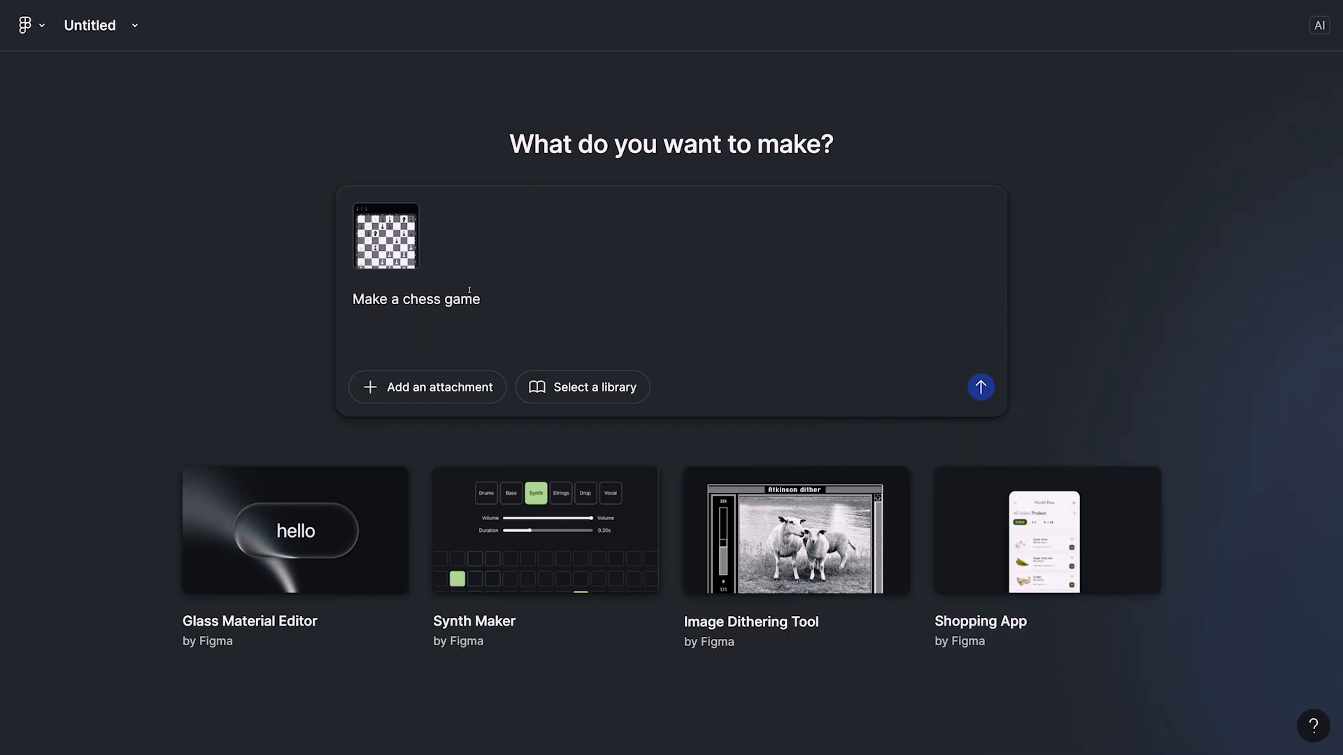
pyautogui.write(', I just')
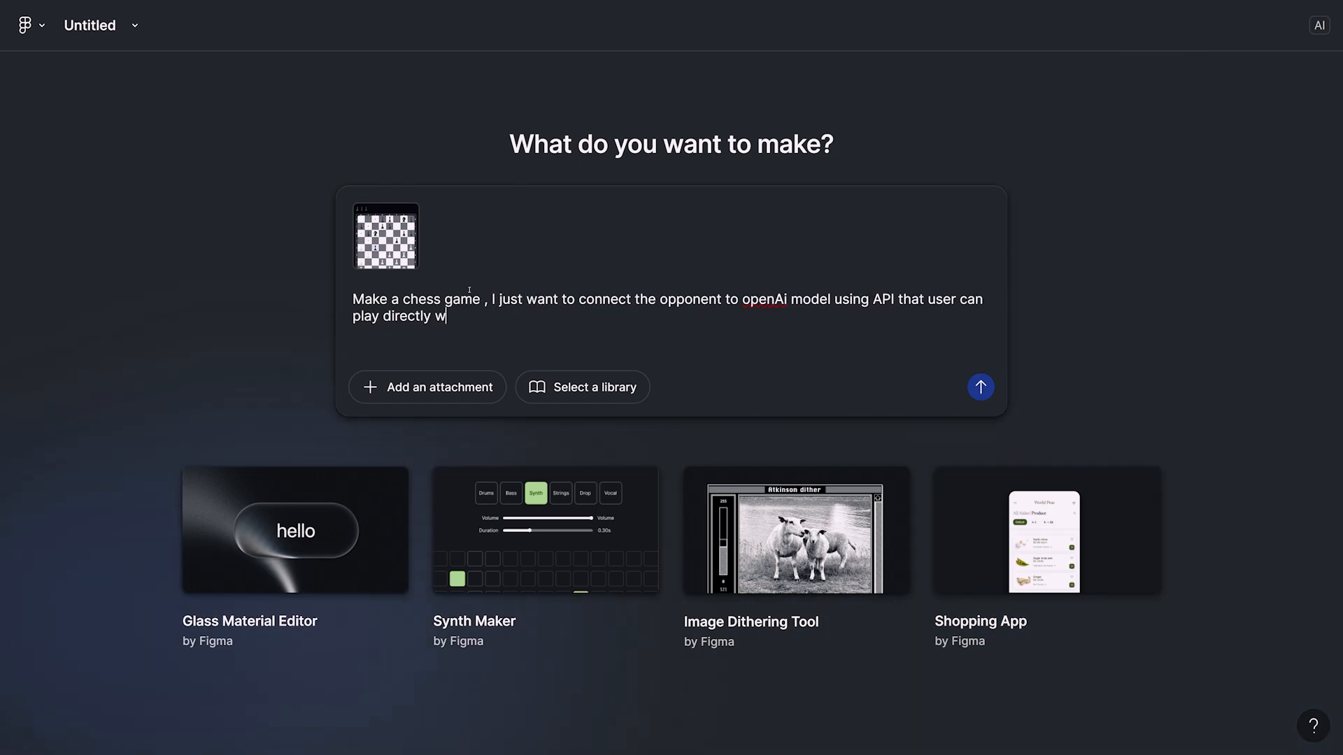
pyautogui.write('th AI')
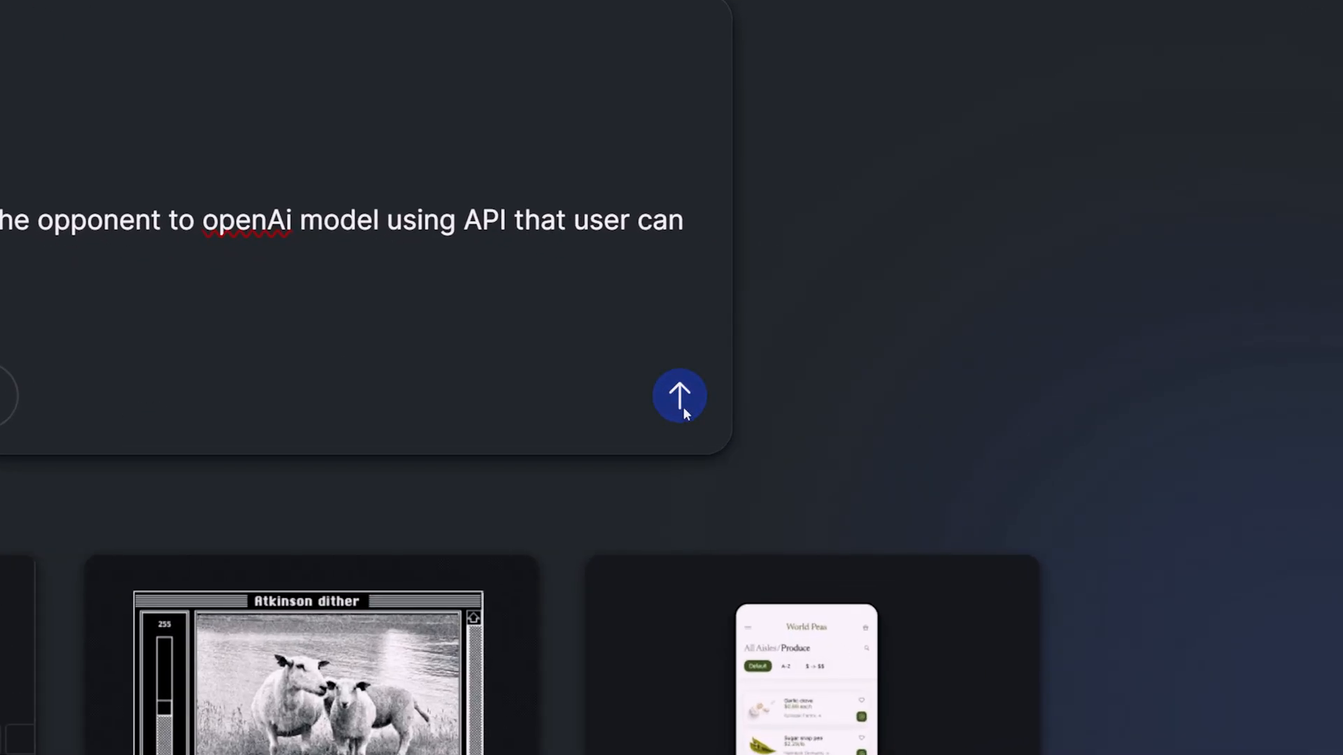
pyautogui.click(683, 408)
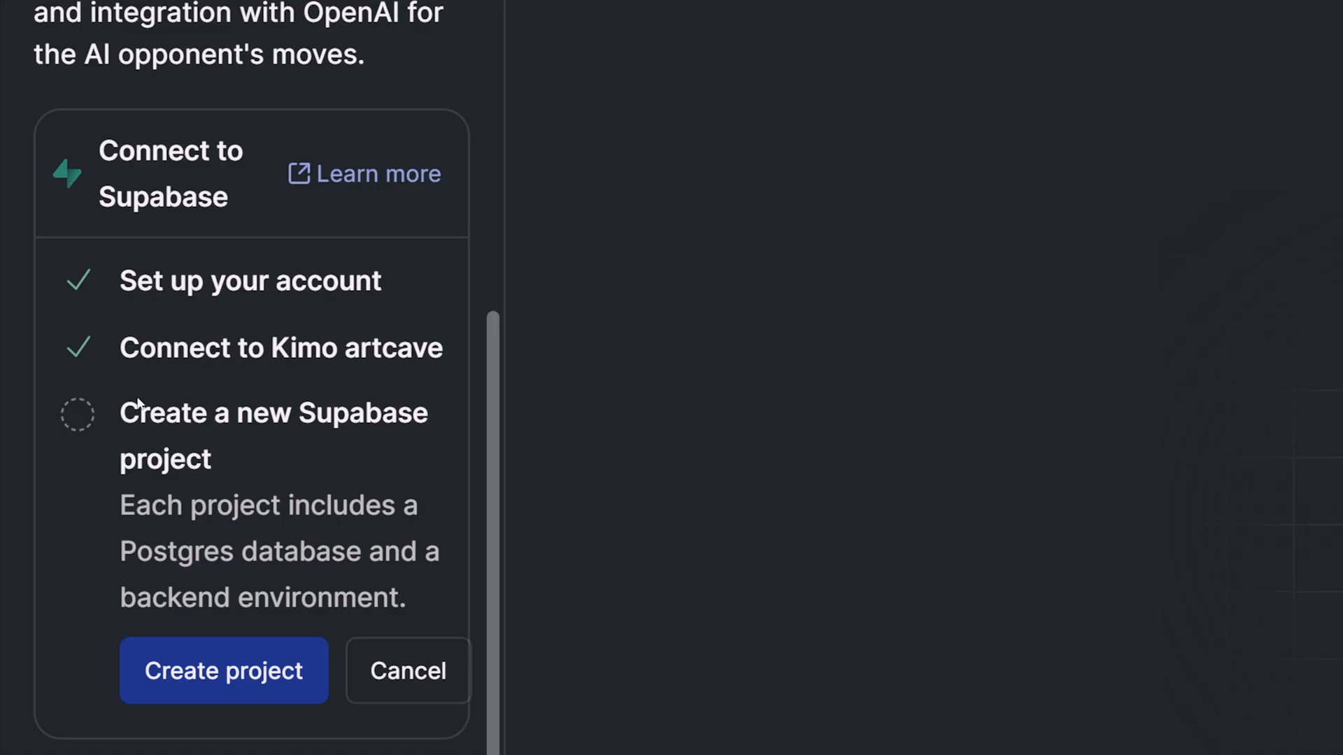
# Create the Supabase project "Connect Chess Game to AI" in the East US (North Virginia) region, entering a database password
pyautogui.click(180, 666)
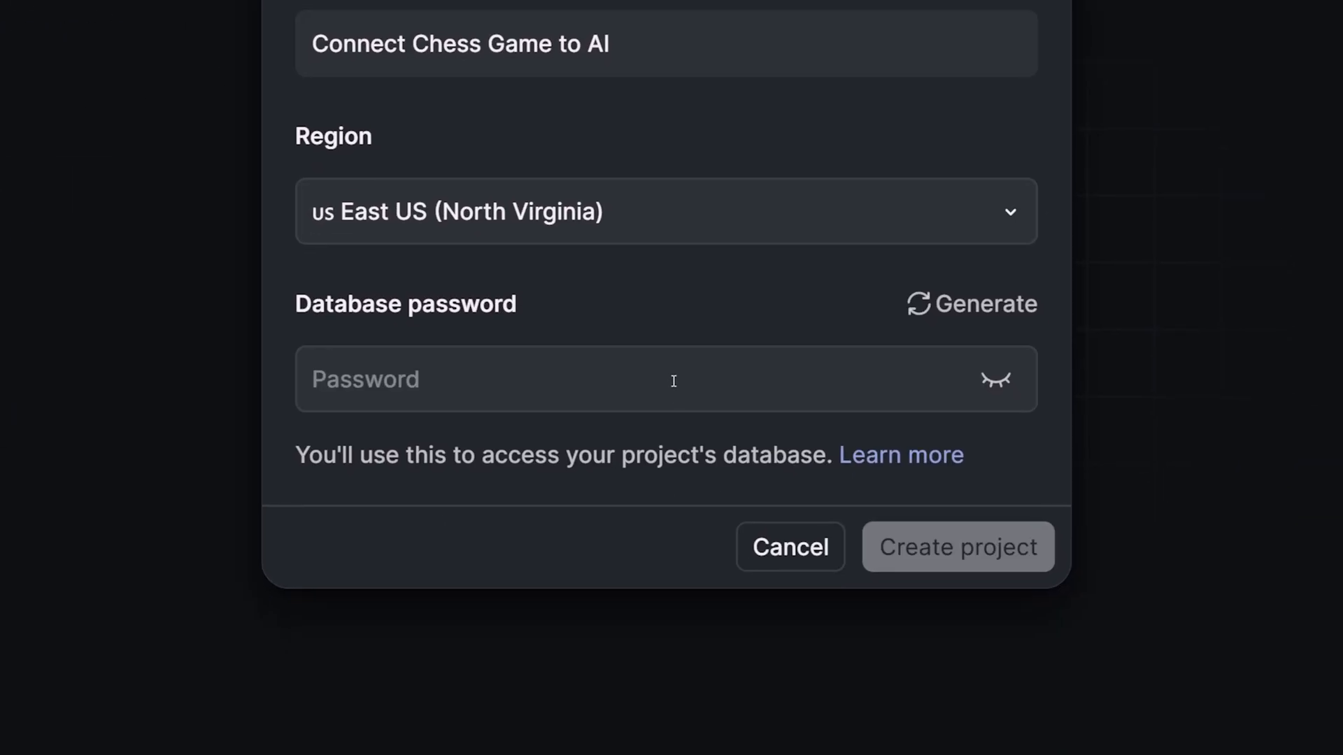
pyautogui.click(673, 381)
pyautogui.write('•••••')
pyautogui.click(1005, 531)
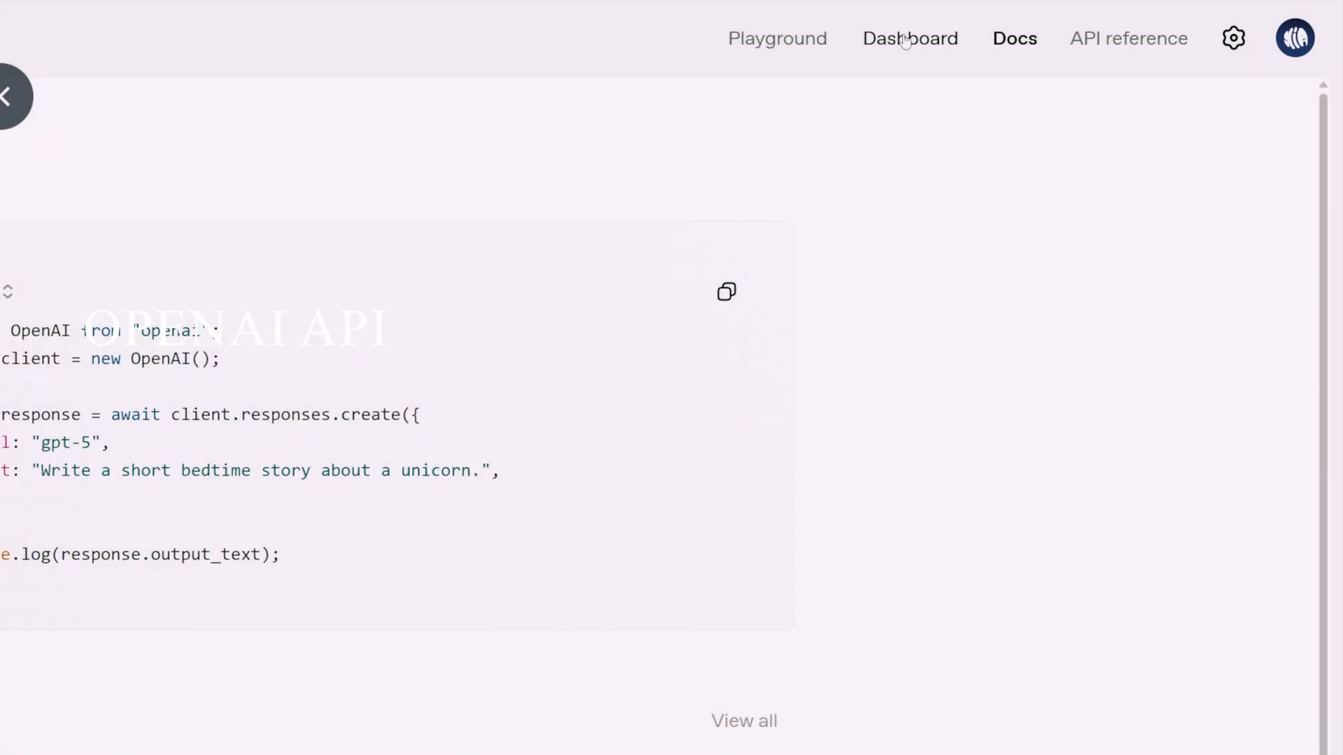
# In the OpenAI dashboard, create a secret API key named Chess for the Figma plugin project and copy the key
pyautogui.click(907, 39)
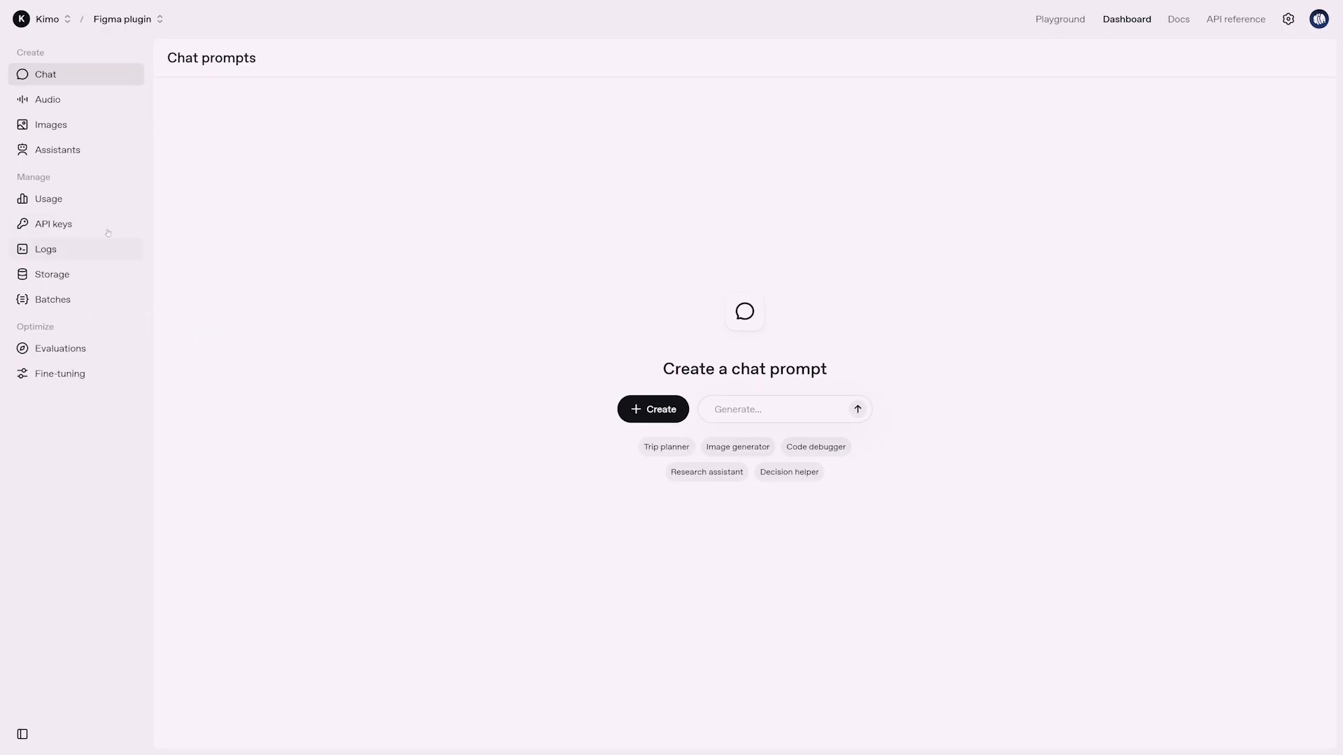
pyautogui.click(80, 222)
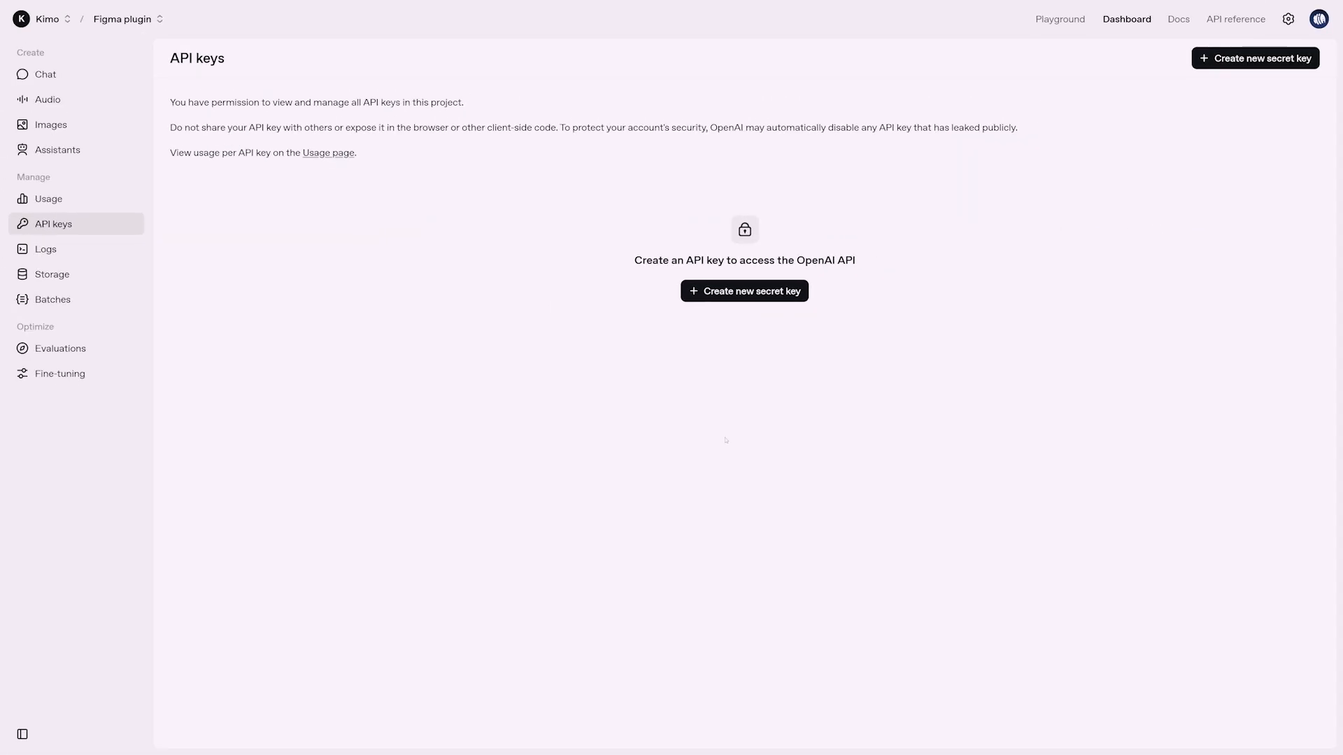
pyautogui.click(739, 300)
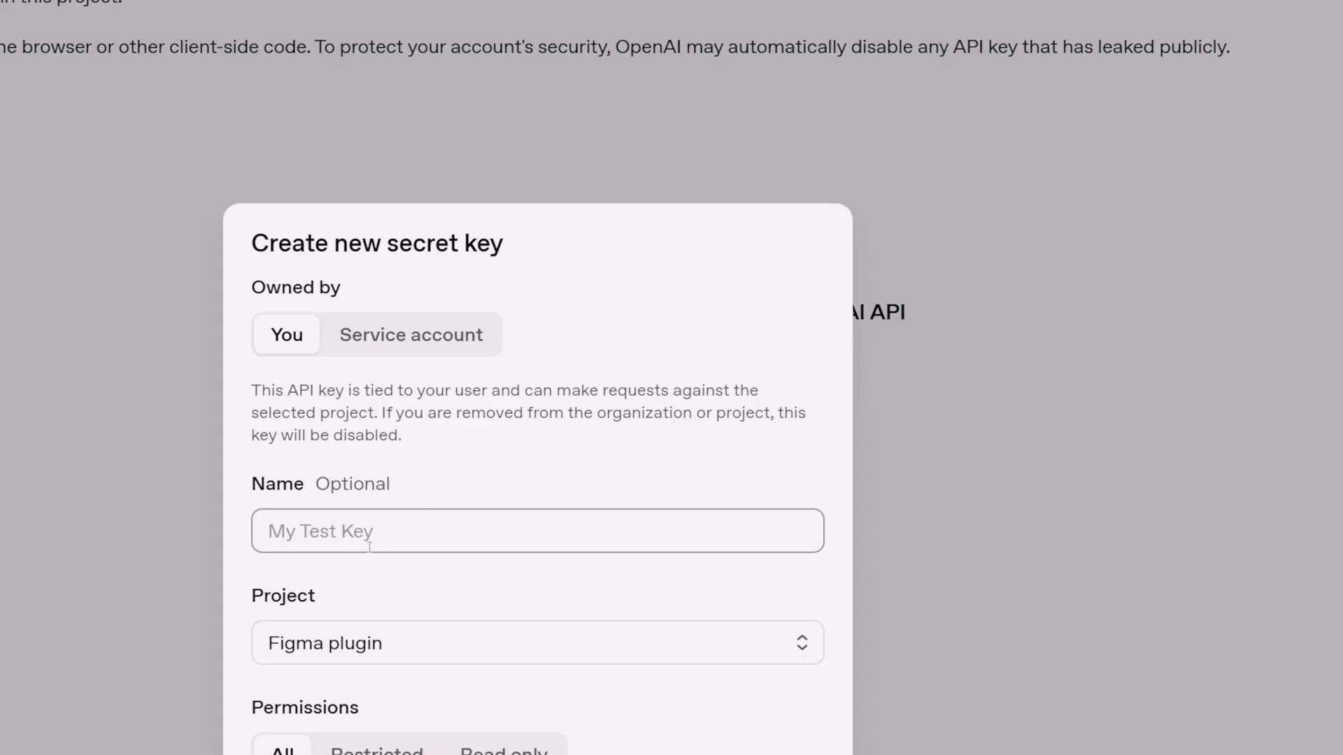
pyautogui.write('Chess')
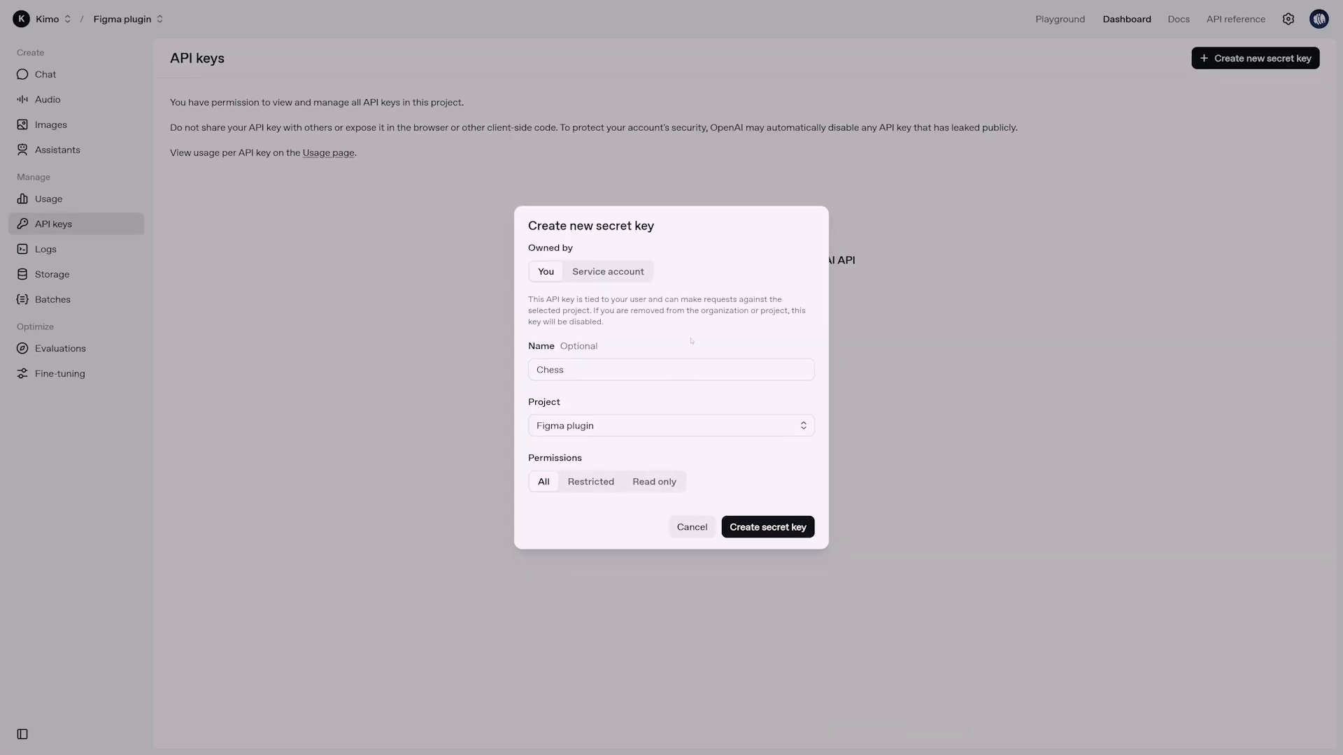
pyautogui.click(725, 531)
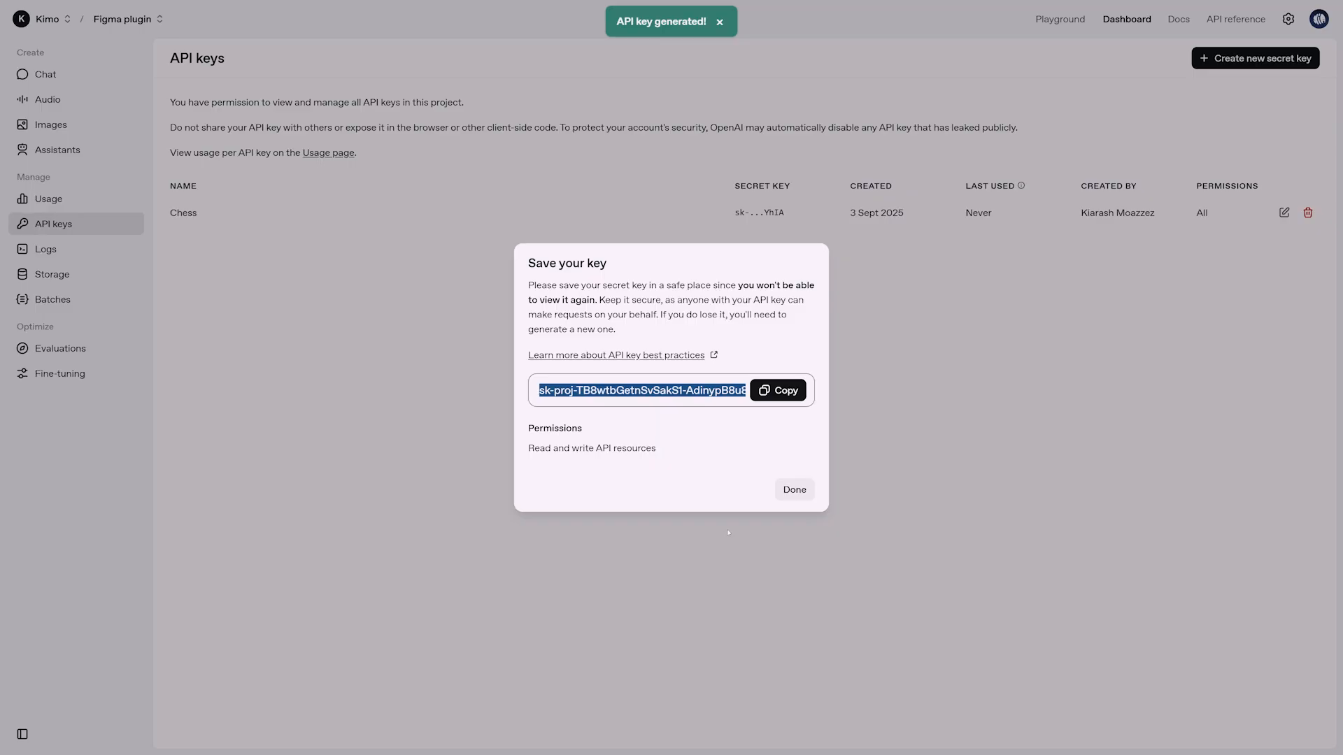
pyautogui.click(763, 393)
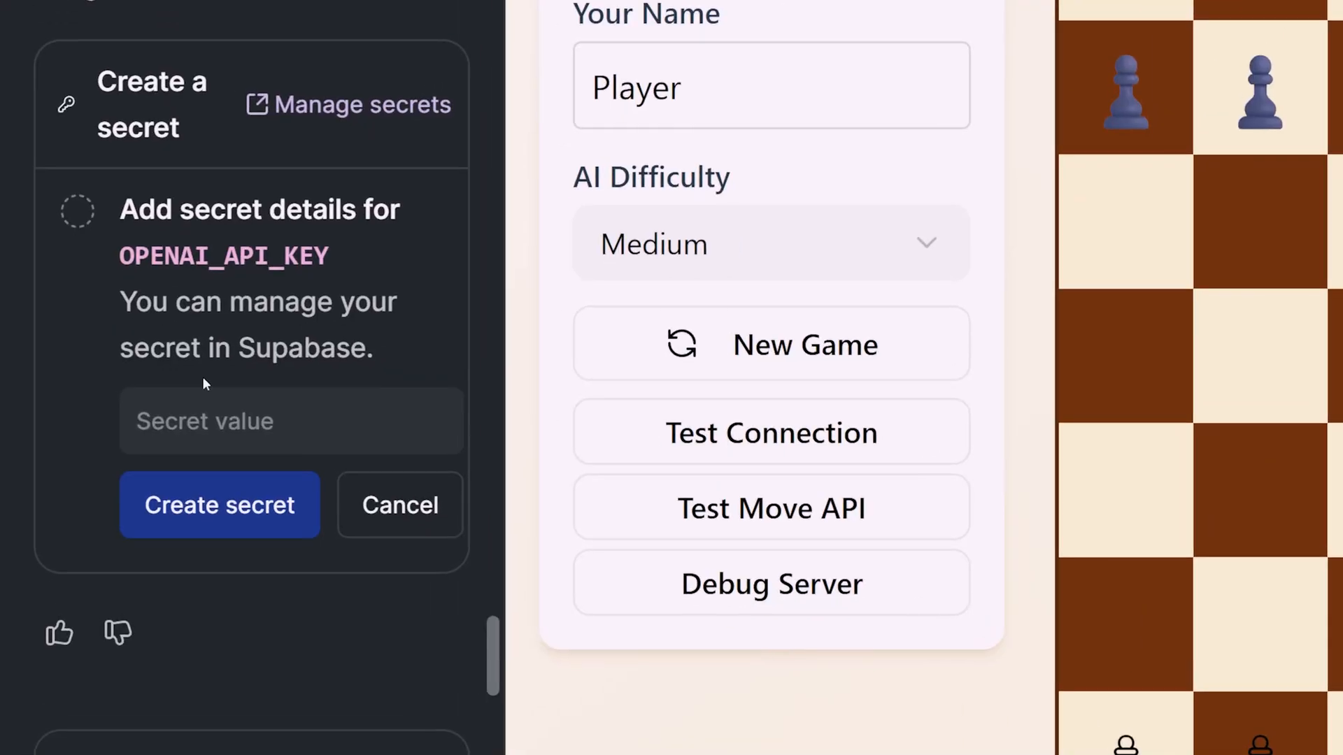
# In Figma Make, create the OPENAI_API_KEY secret from the copied API key and decline the browser's password update
pyautogui.click(100, 424)
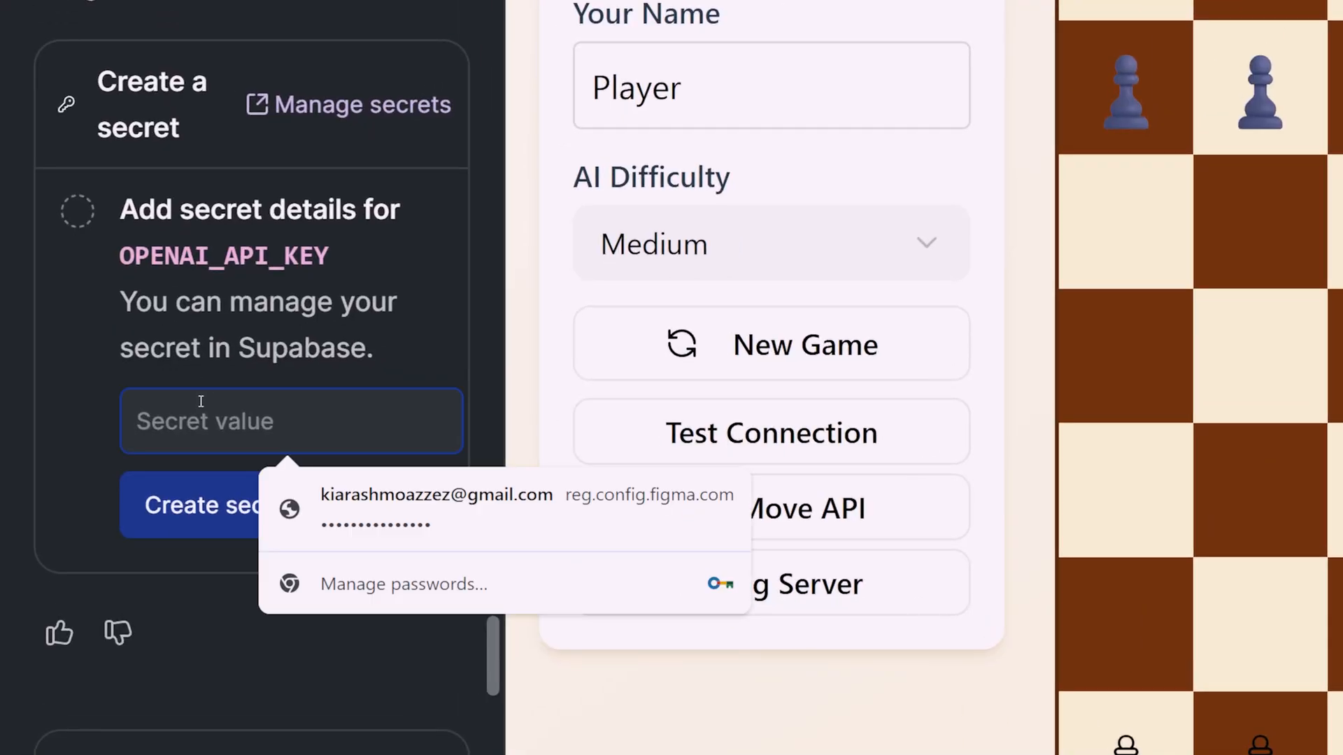
pyautogui.hotkey('ctrl', 'v')
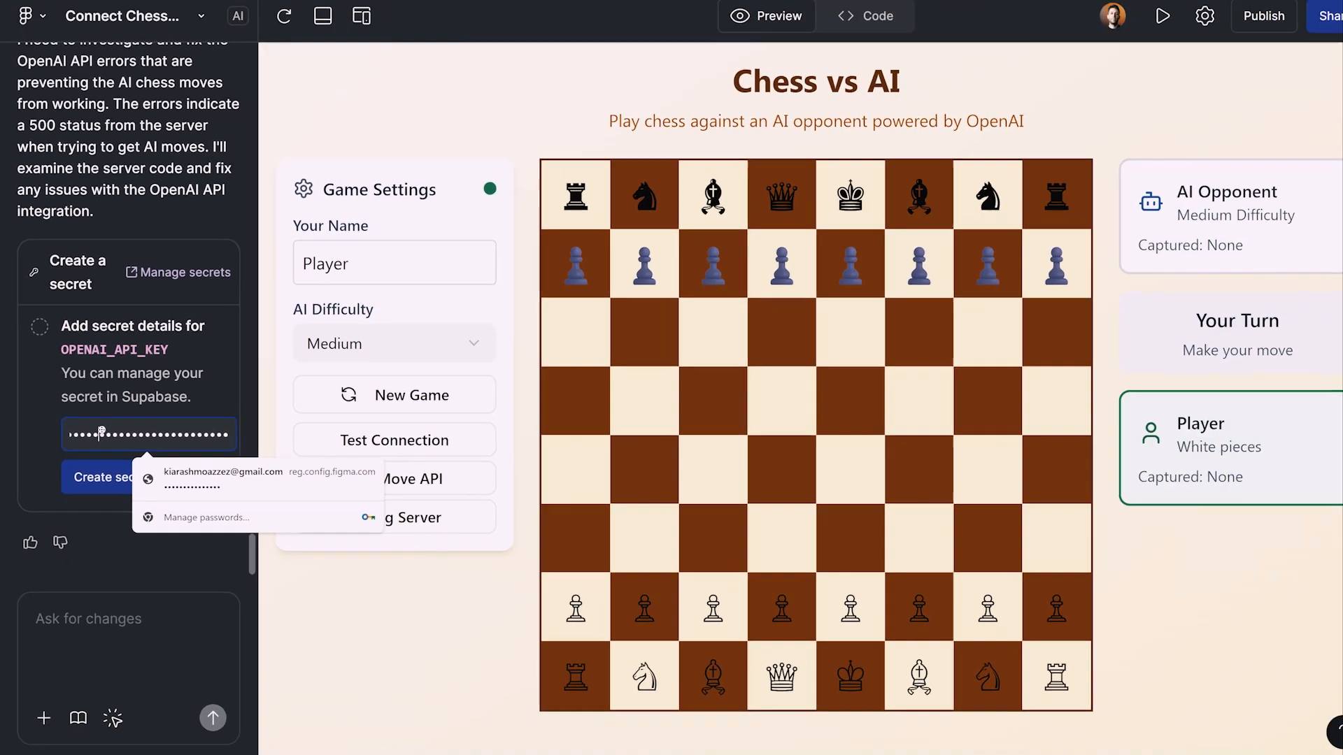
pyautogui.click(196, 505)
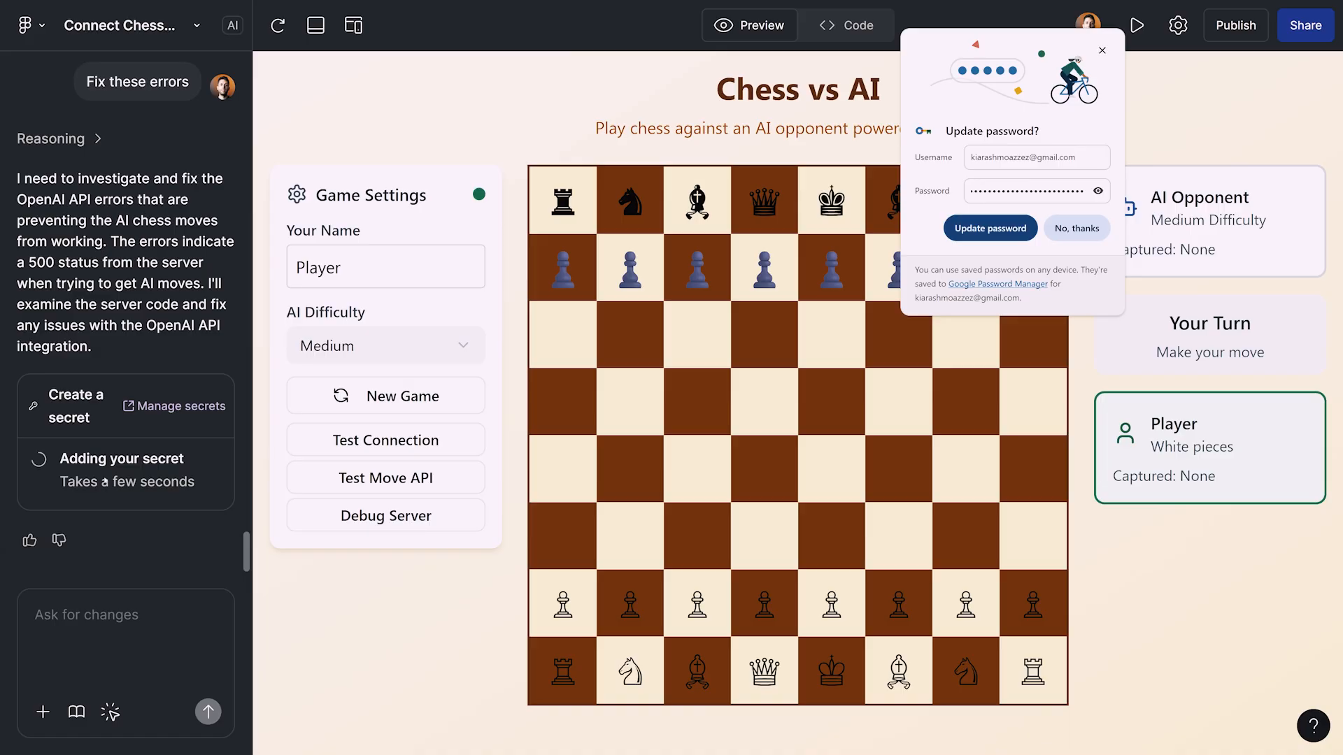
pyautogui.click(1090, 228)
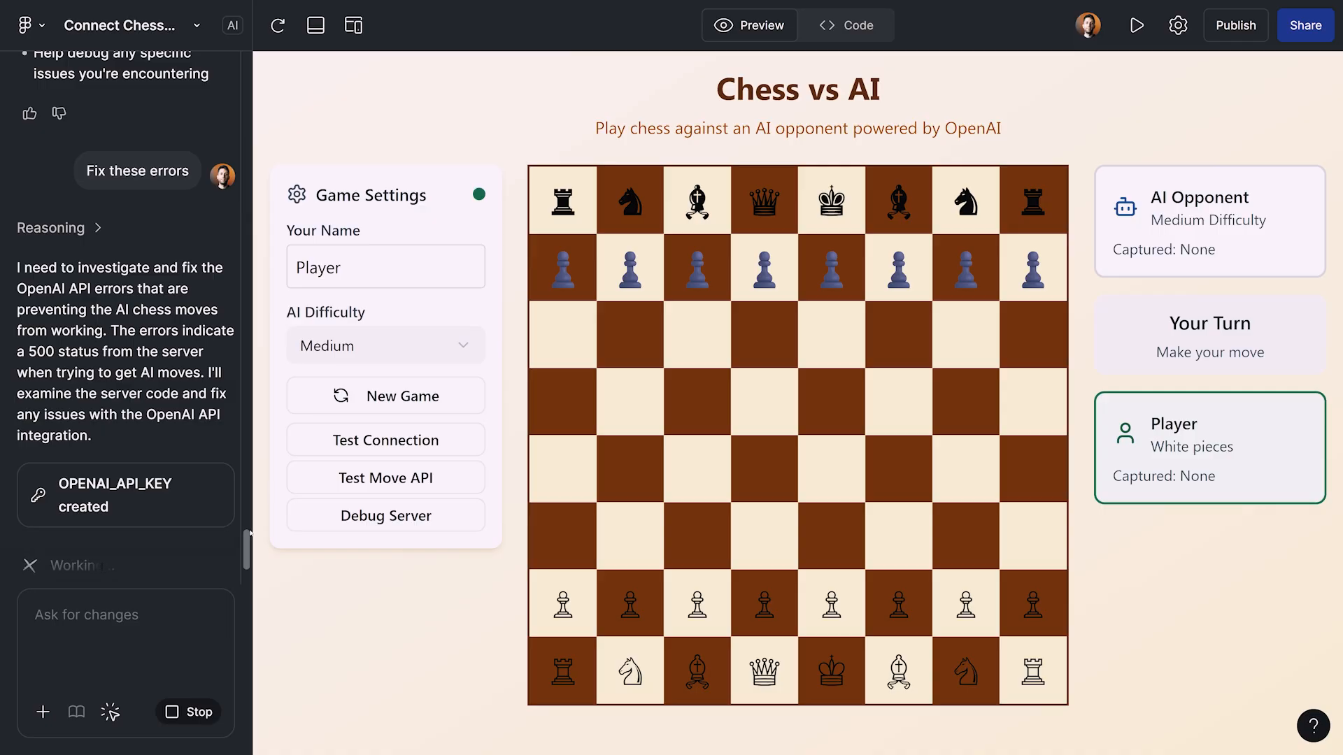
# Read through the assistant's summary of the OpenAI API error fixes in the chat
pyautogui.scroll(10, 112, 251)
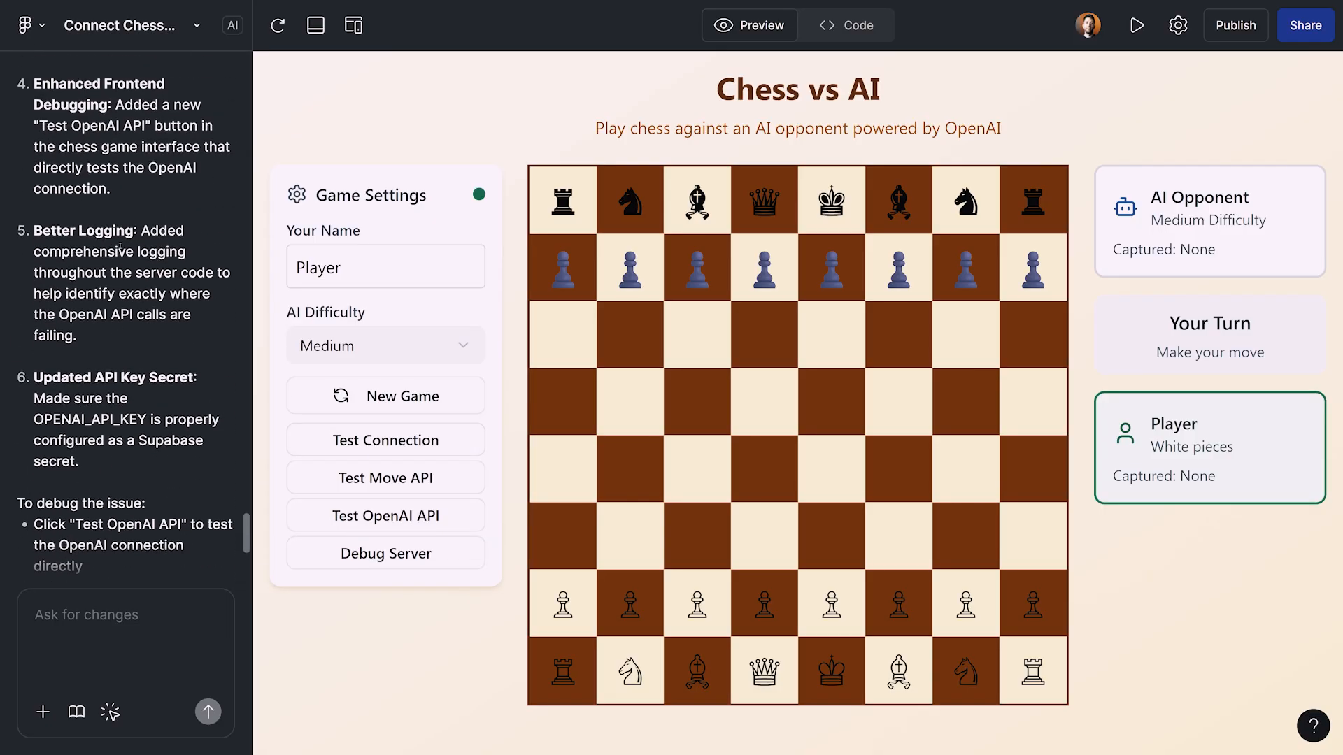
pyautogui.scroll(3, 112, 250)
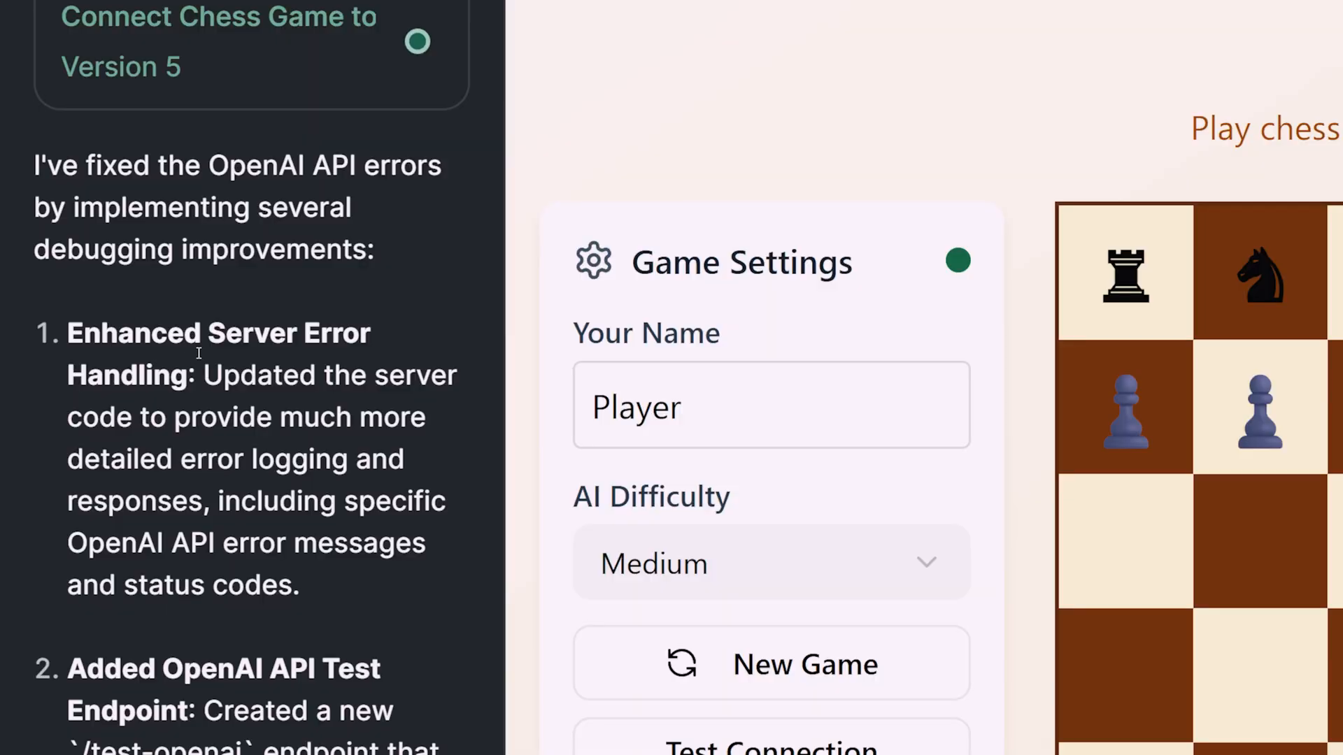
pyautogui.scroll(-4, 224, 399)
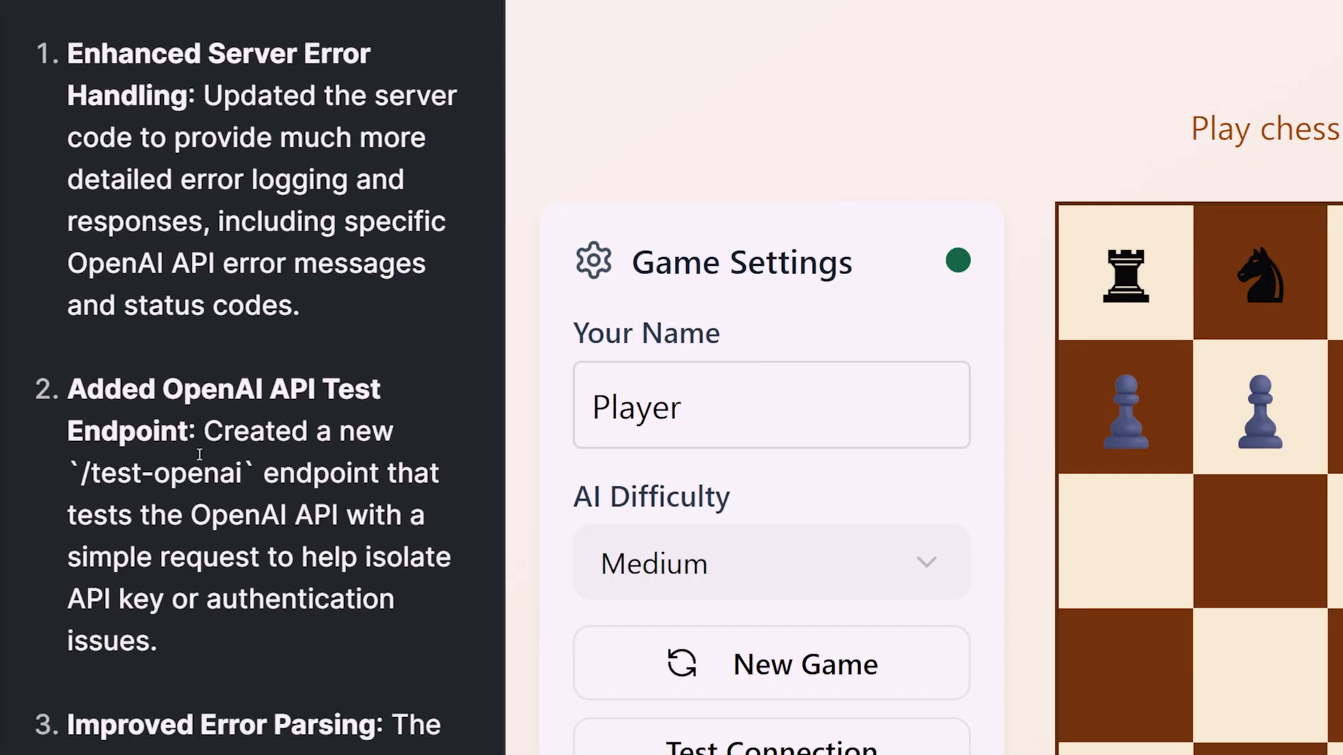
pyautogui.scroll(-4, 268, 531)
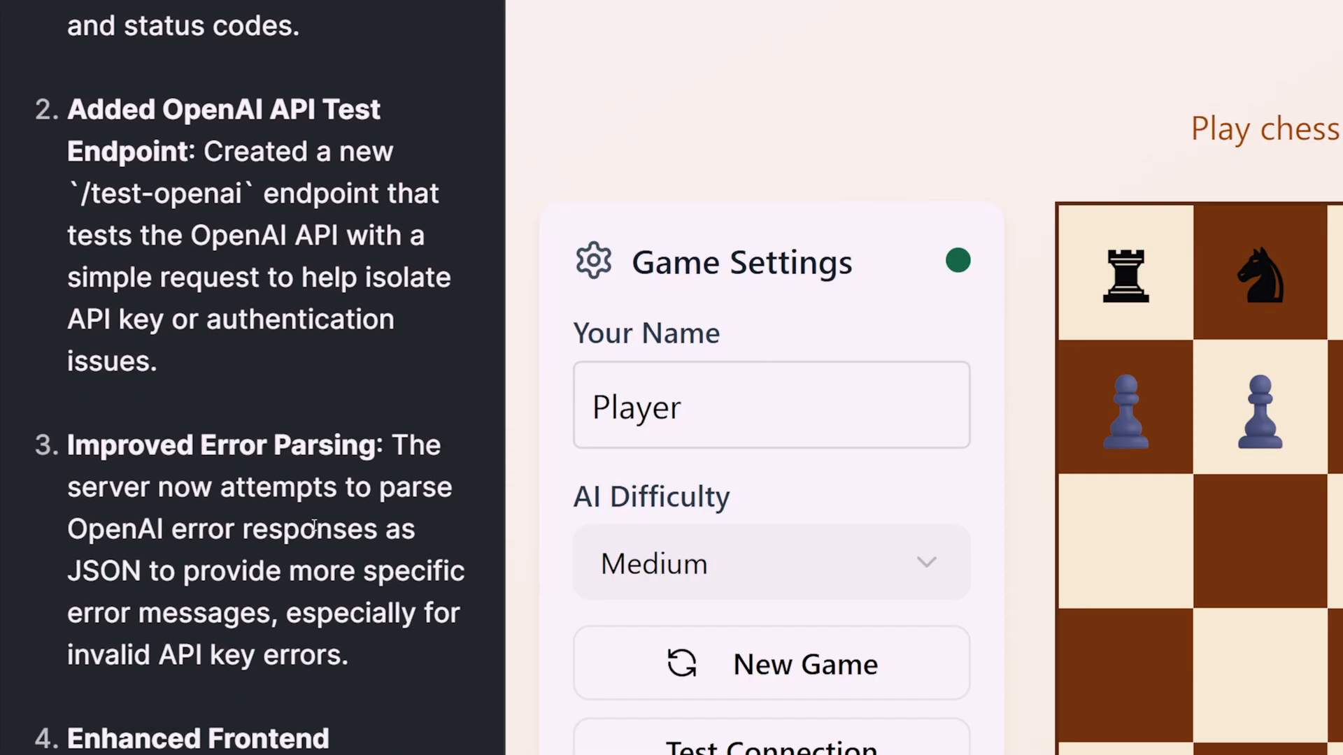
# Open the chess game in full preview and enter the player's name in the game settings
pyautogui.scroll(-18, 314, 537)
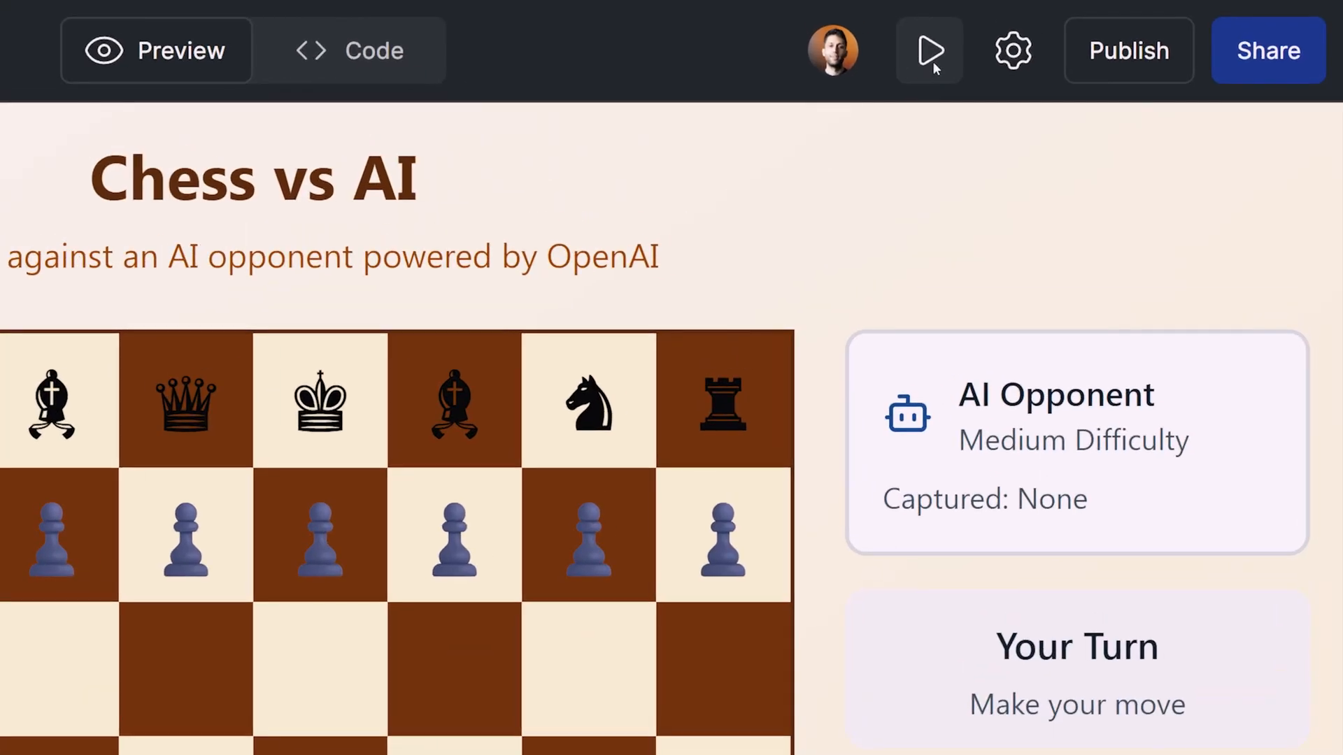
pyautogui.click(933, 61)
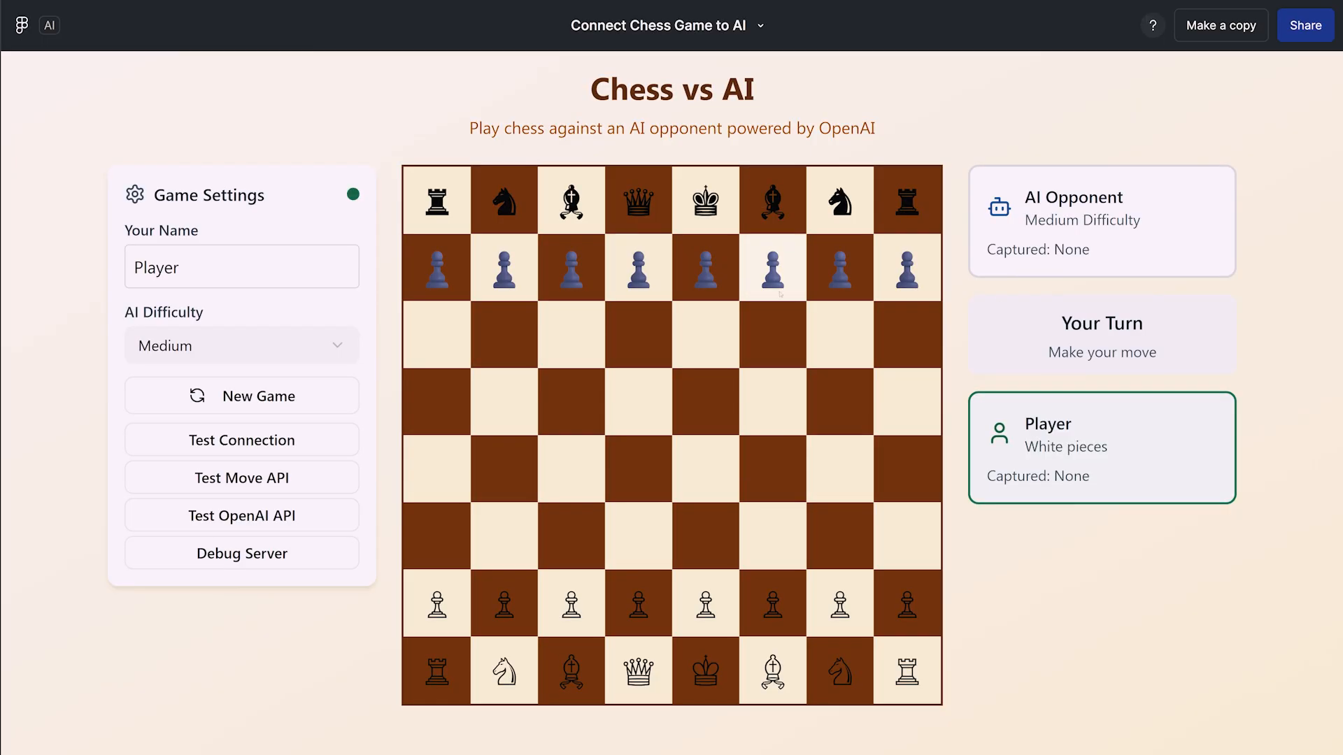
pyautogui.click(189, 268)
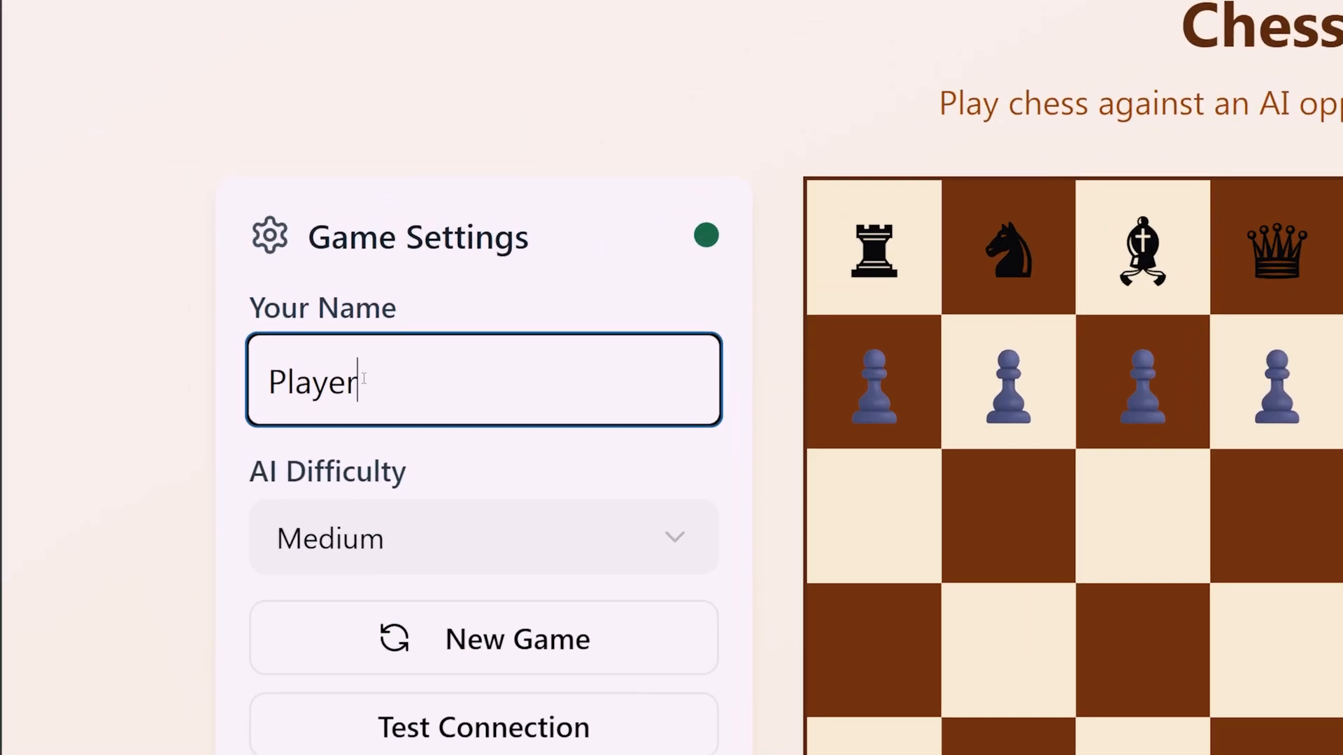
pyautogui.hotkey('ctrl', 'a')
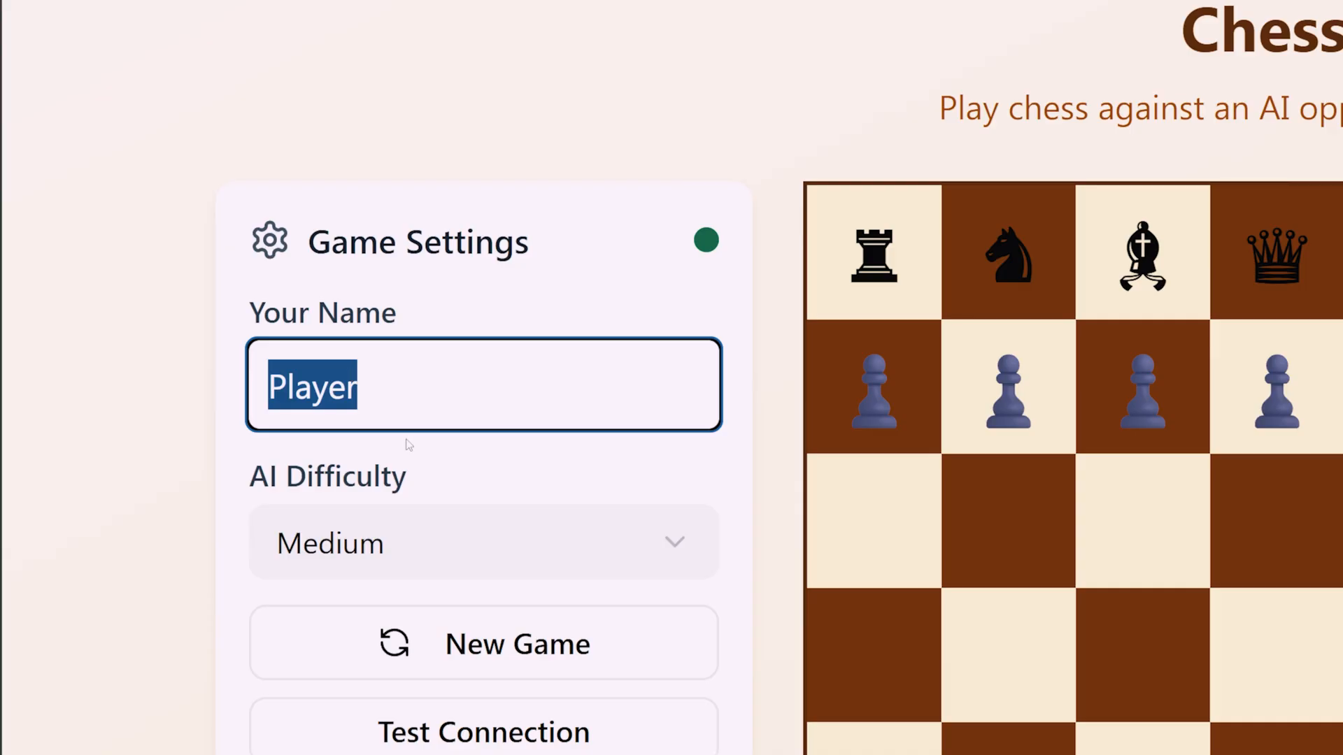
pyautogui.write('Kimo')
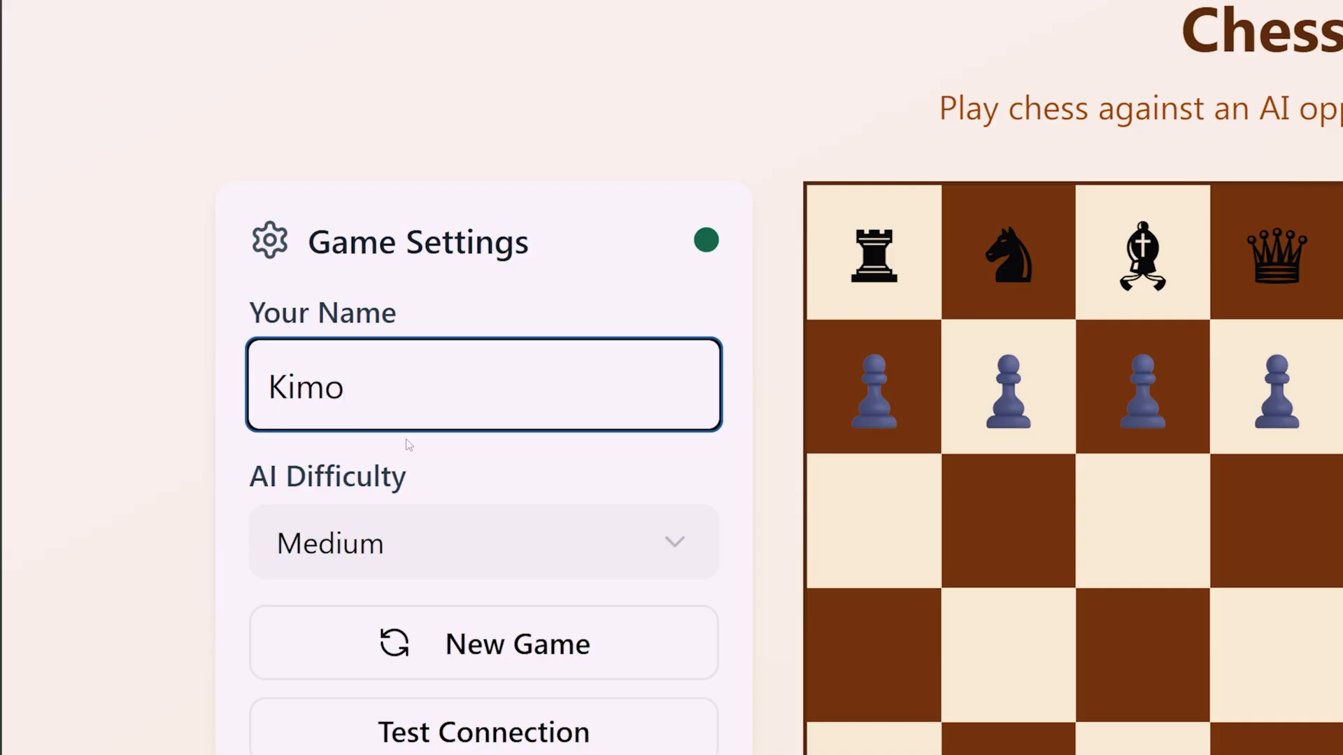
pyautogui.click(415, 442)
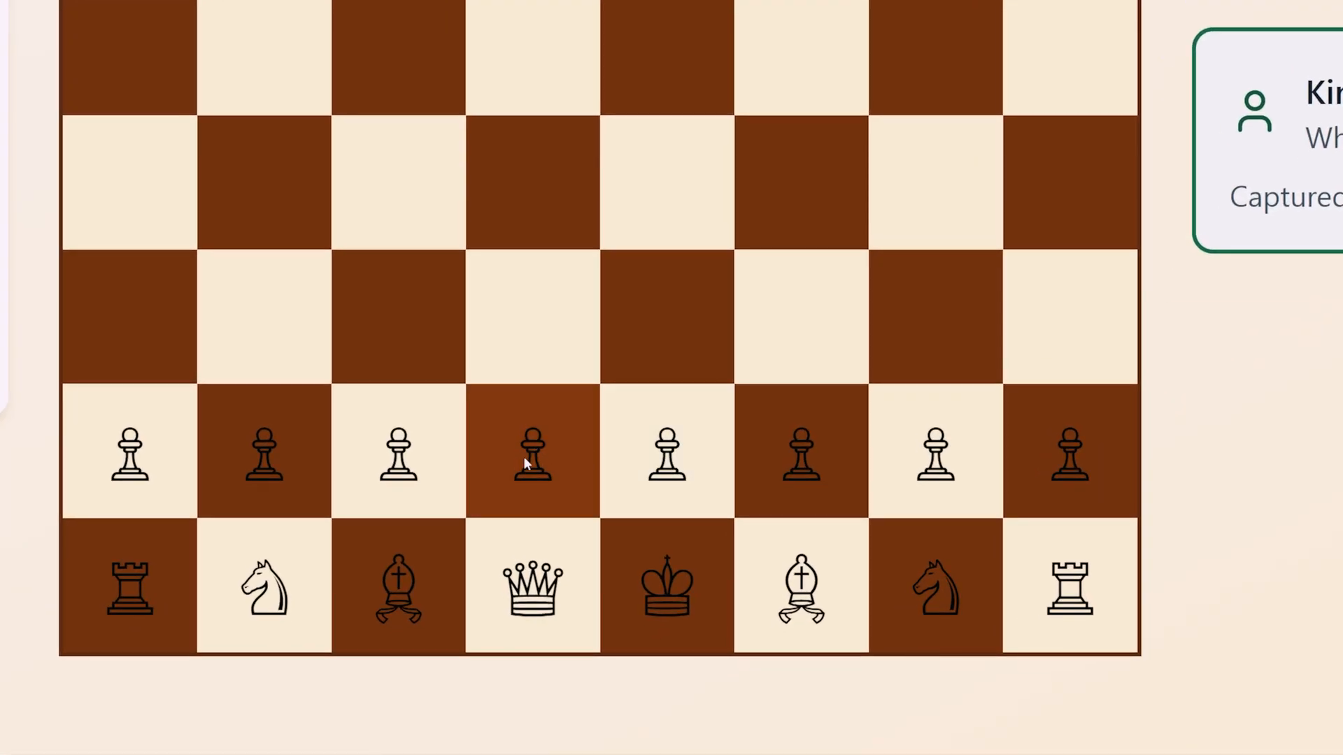
# Test the Medium opponent by moving the white pawn from e2 to e4 and capturing the queen on f6 with the g5 bishop
pyautogui.click(654, 458)
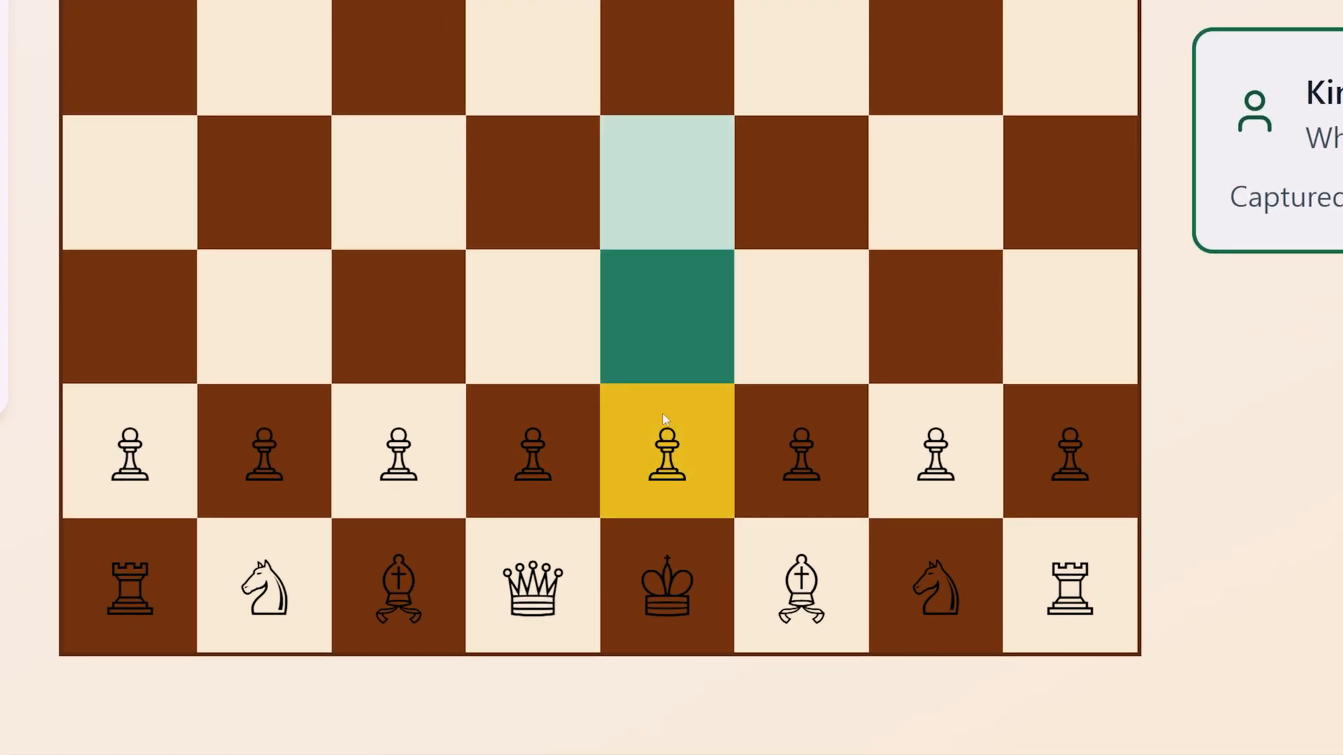
pyautogui.click(675, 176)
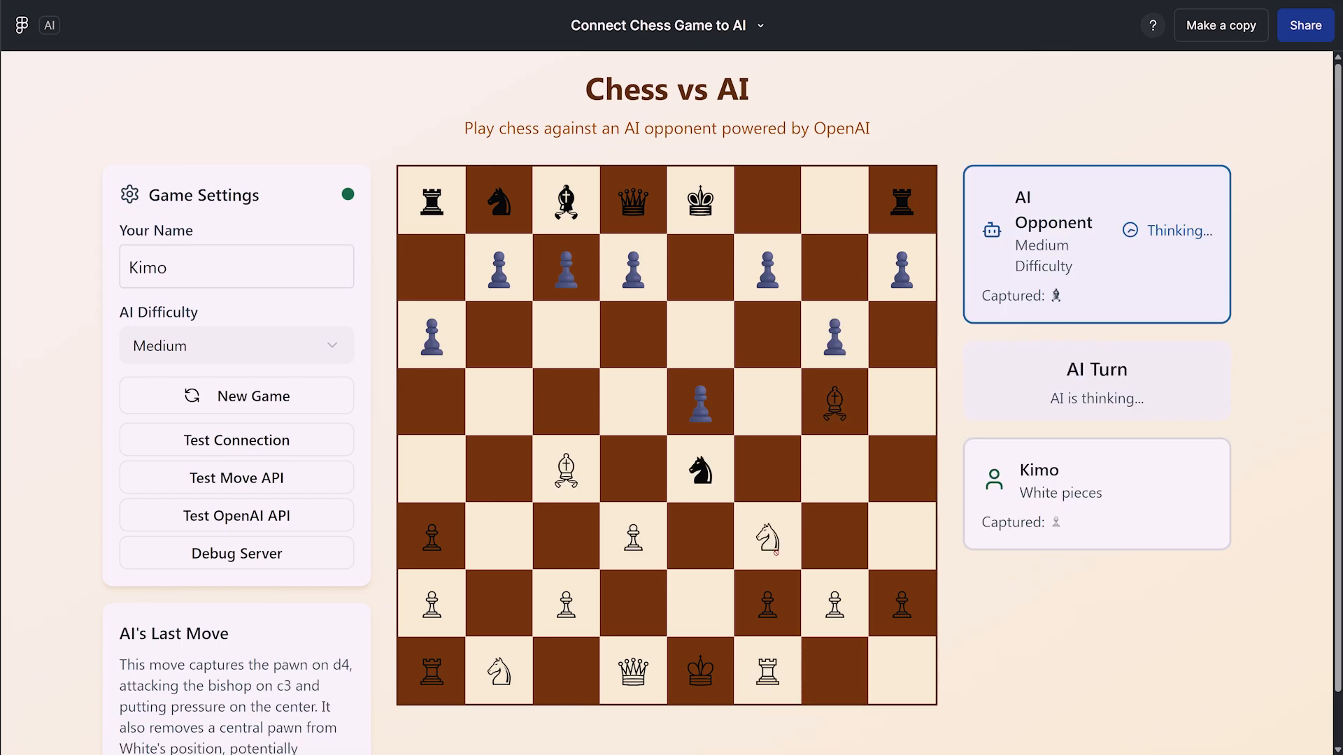
pyautogui.click(834, 402)
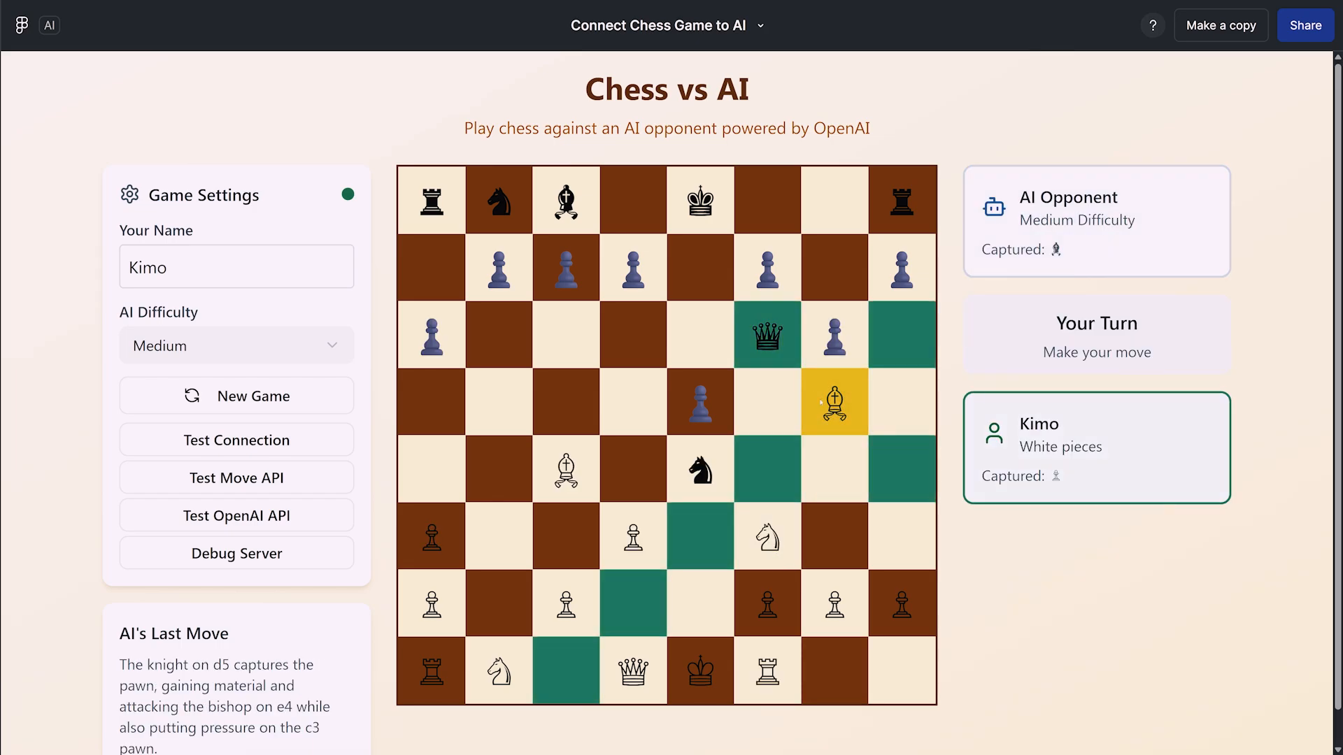
pyautogui.click(772, 338)
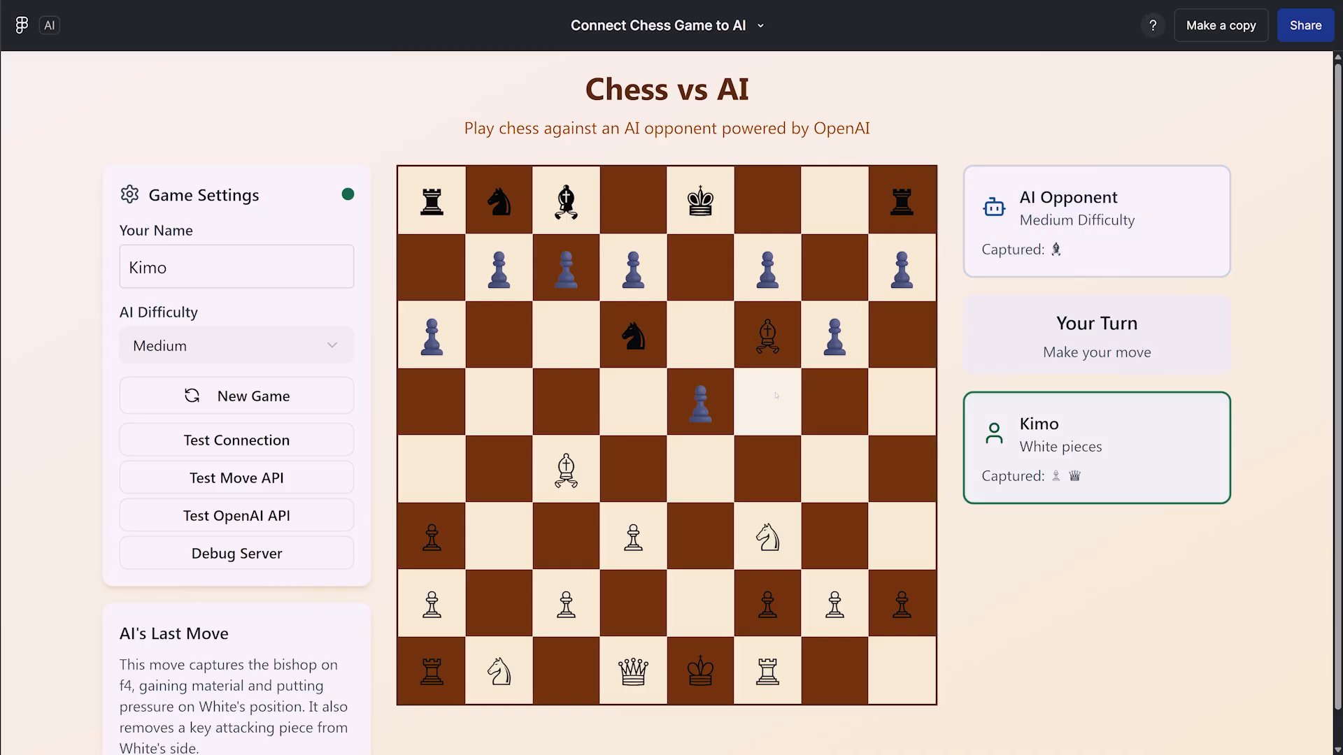
pyautogui.click(779, 346)
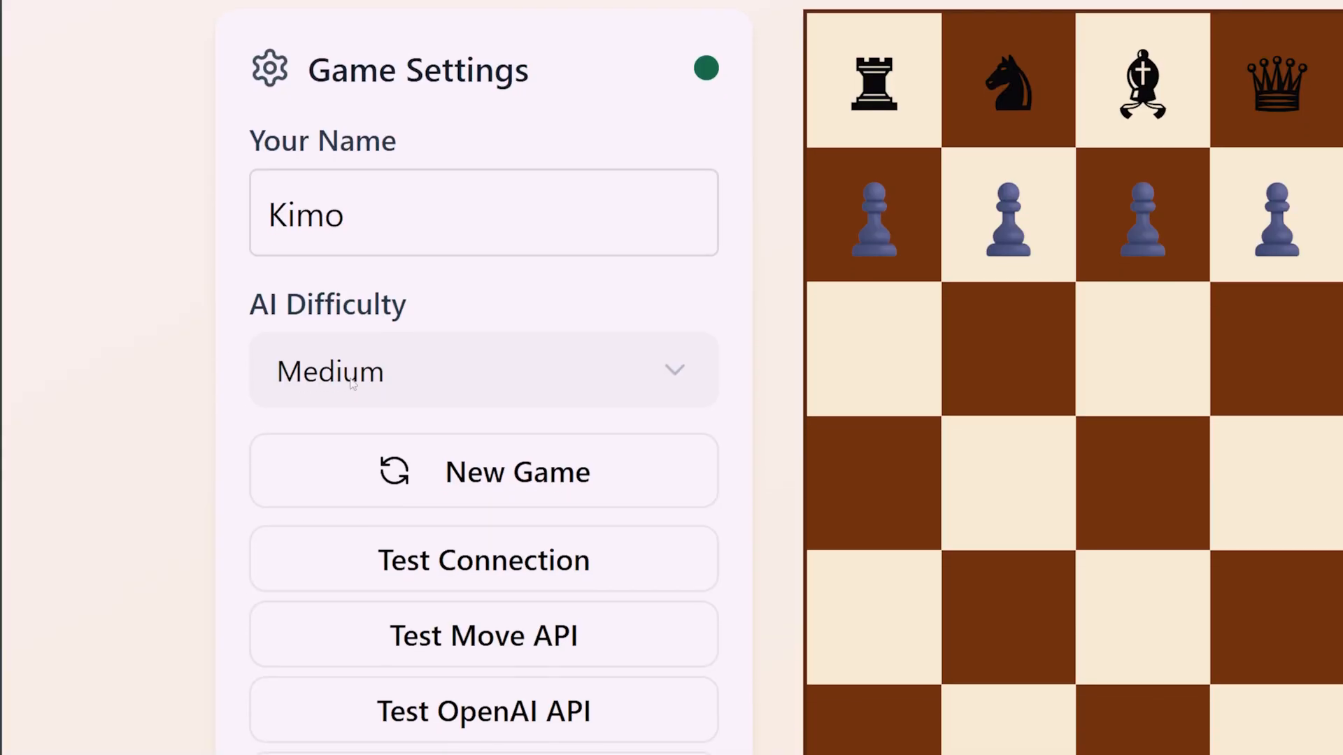
# Set the AI difficulty to Hard and open the game by moving the white pawn from e2 to e4
pyautogui.click(196, 350)
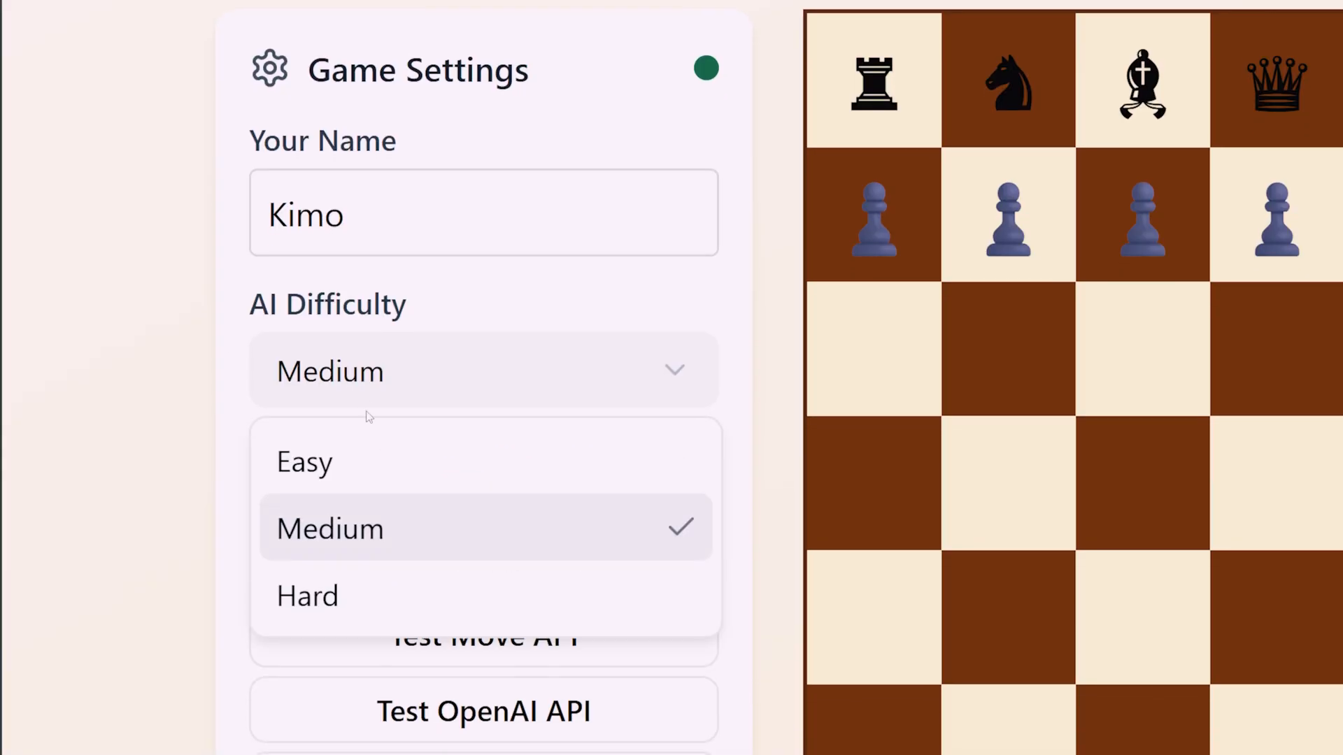
pyautogui.click(404, 594)
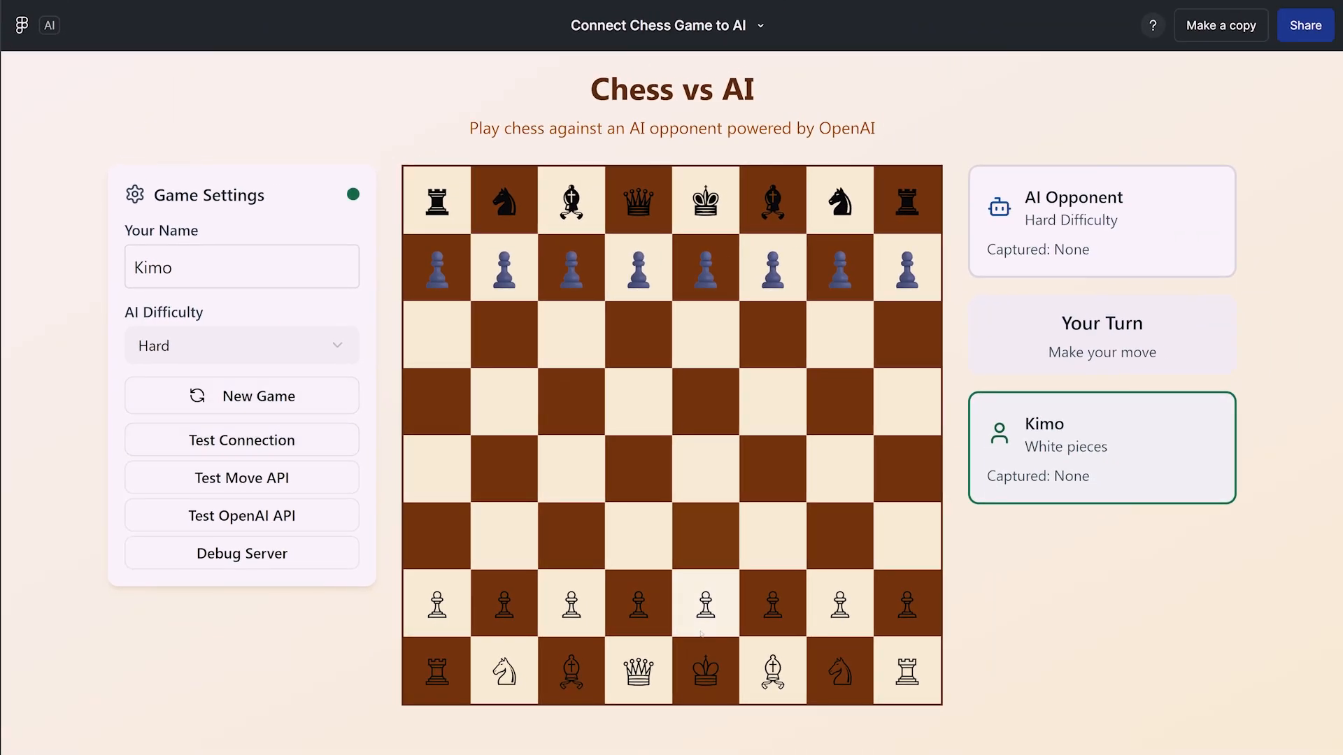
pyautogui.click(702, 621)
pyautogui.click(707, 428)
pyautogui.click(705, 594)
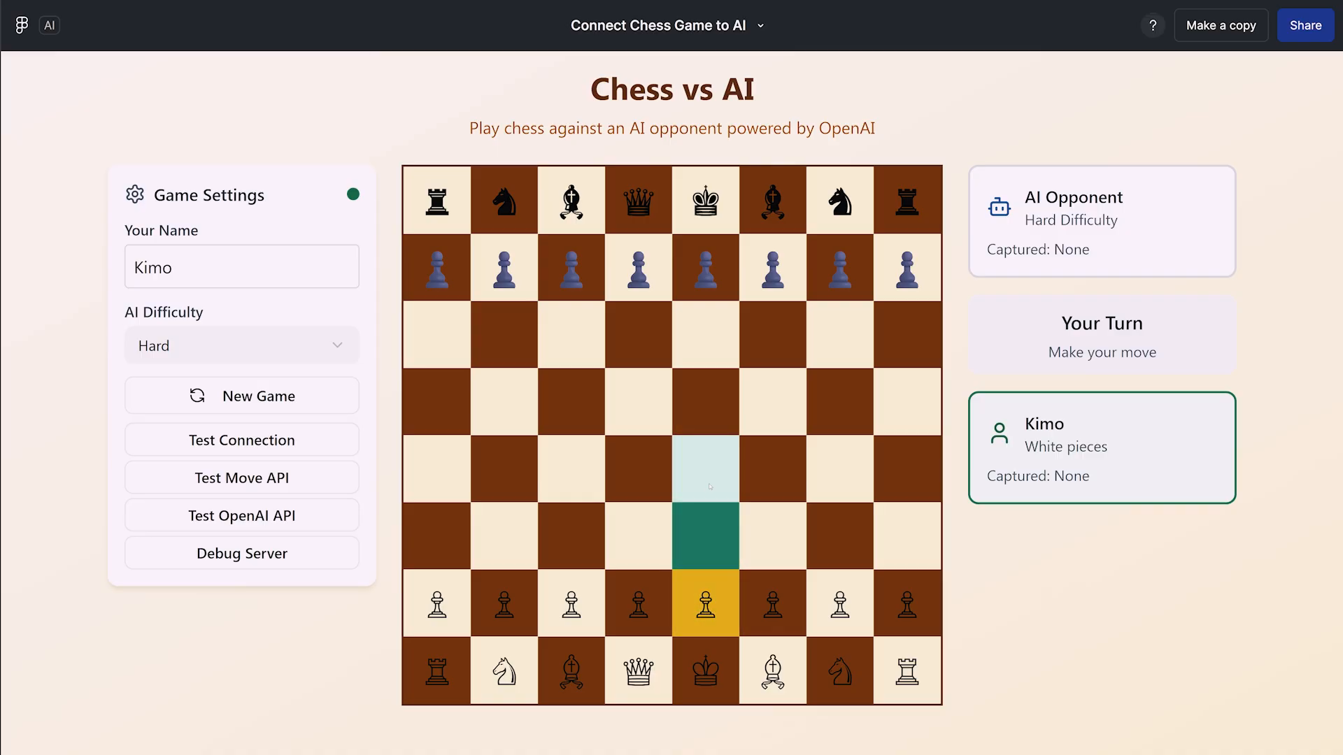
pyautogui.click(709, 486)
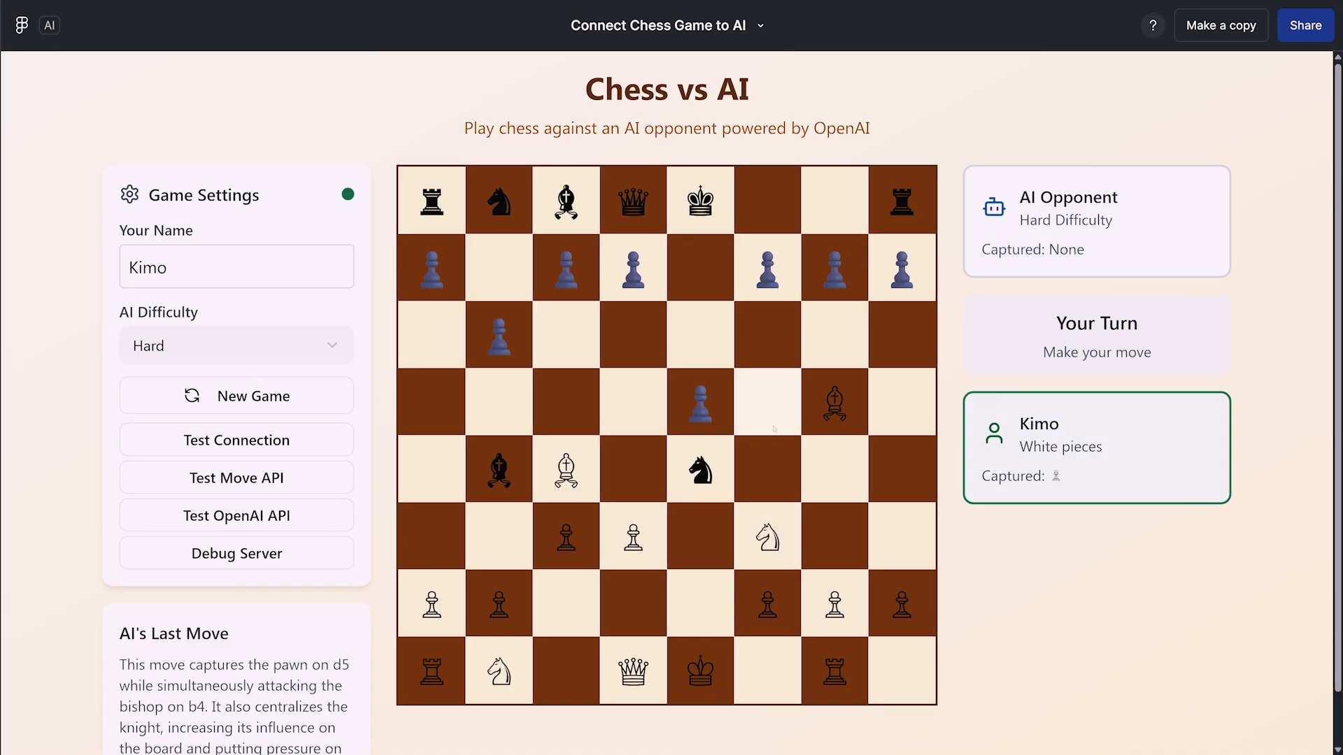
# Capture the black queen on d8 with the g5 bishop, the e5 pawn with the f3 knight, and the c7 pawn with the bishop
pyautogui.click(836, 402)
pyautogui.click(633, 201)
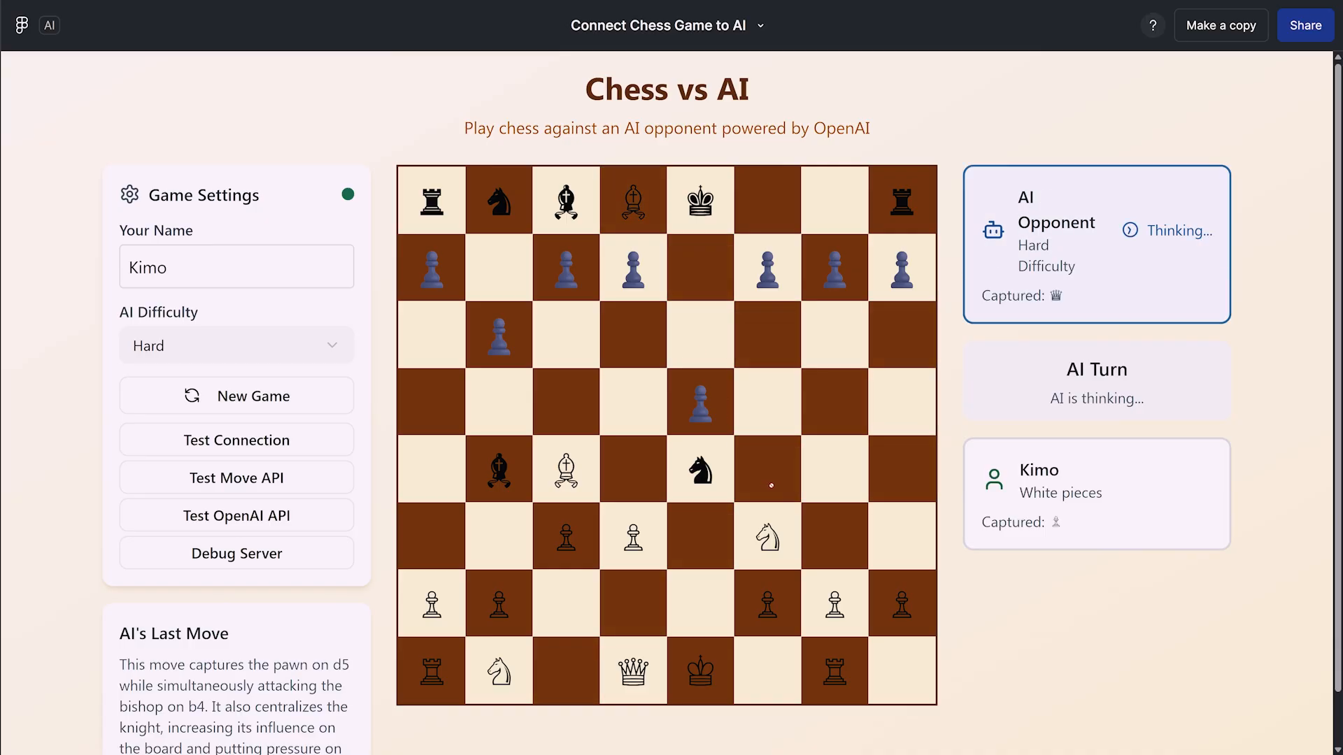
pyautogui.click(767, 535)
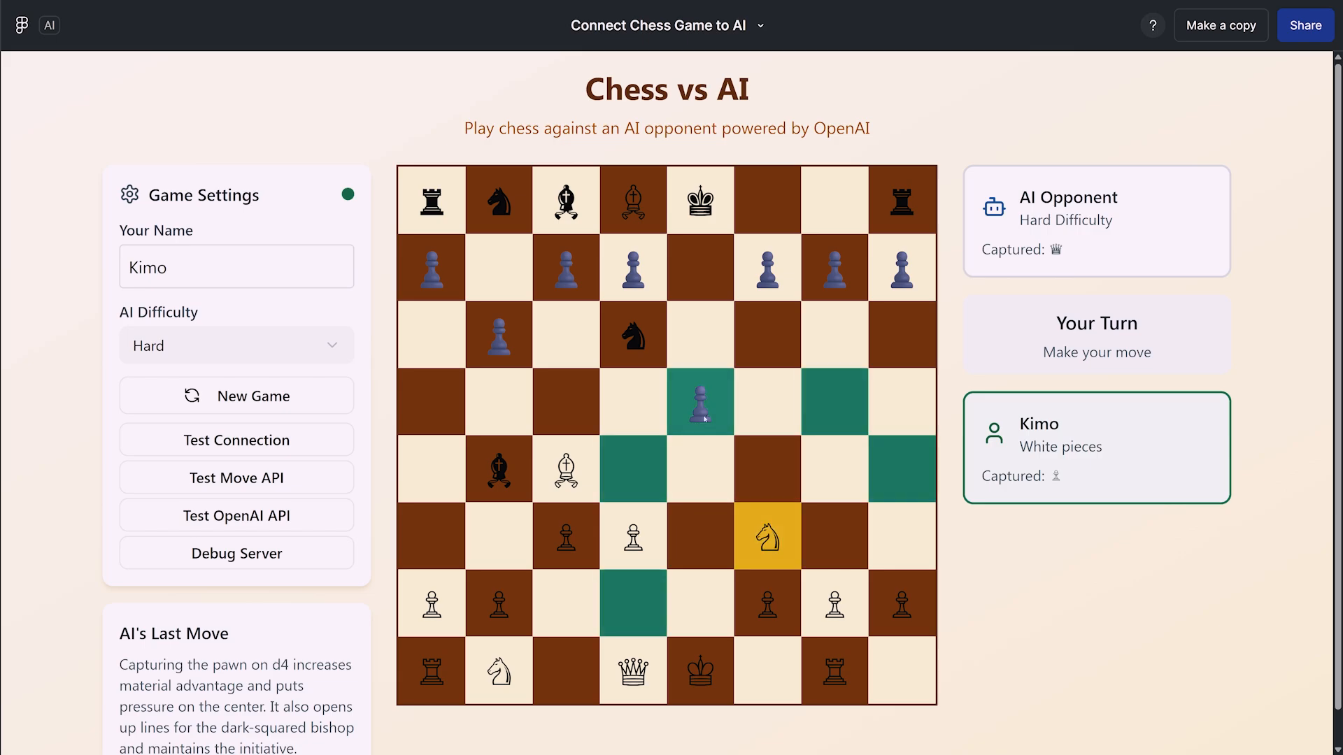
pyautogui.click(703, 415)
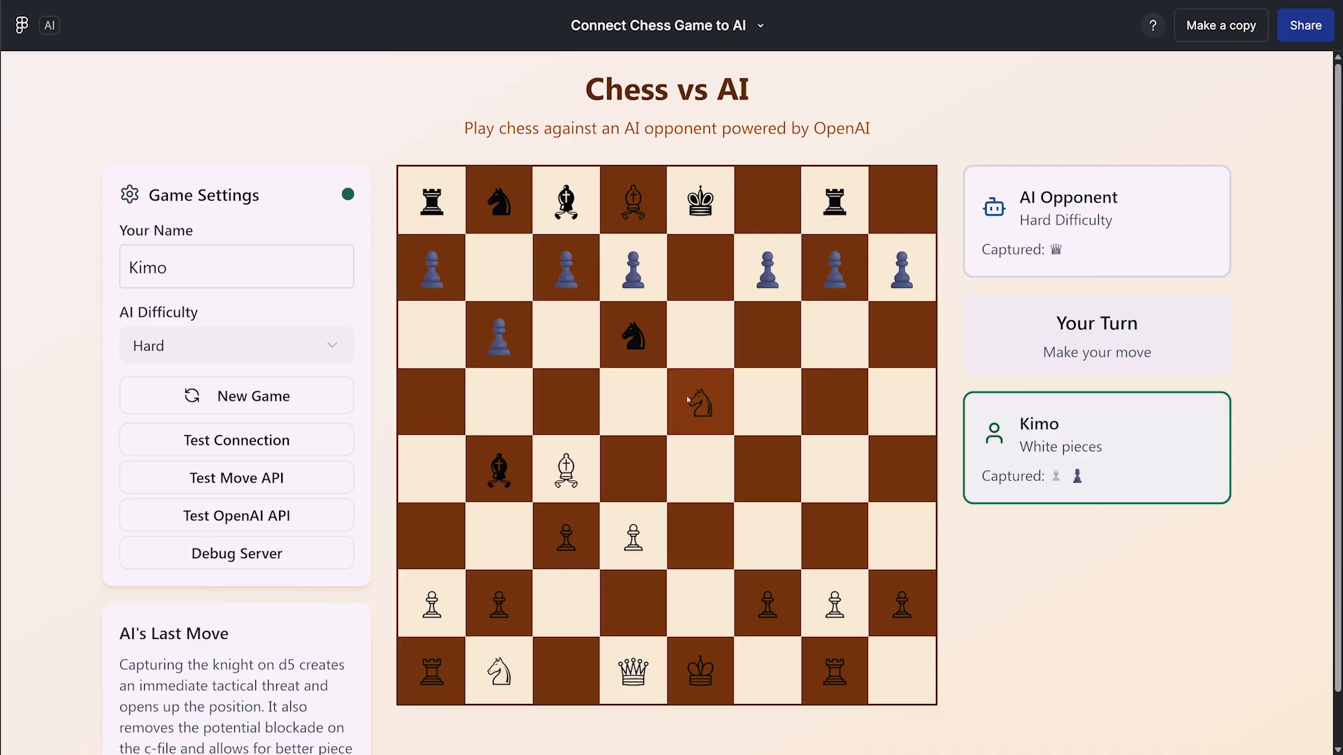
pyautogui.click(633, 203)
pyautogui.click(571, 278)
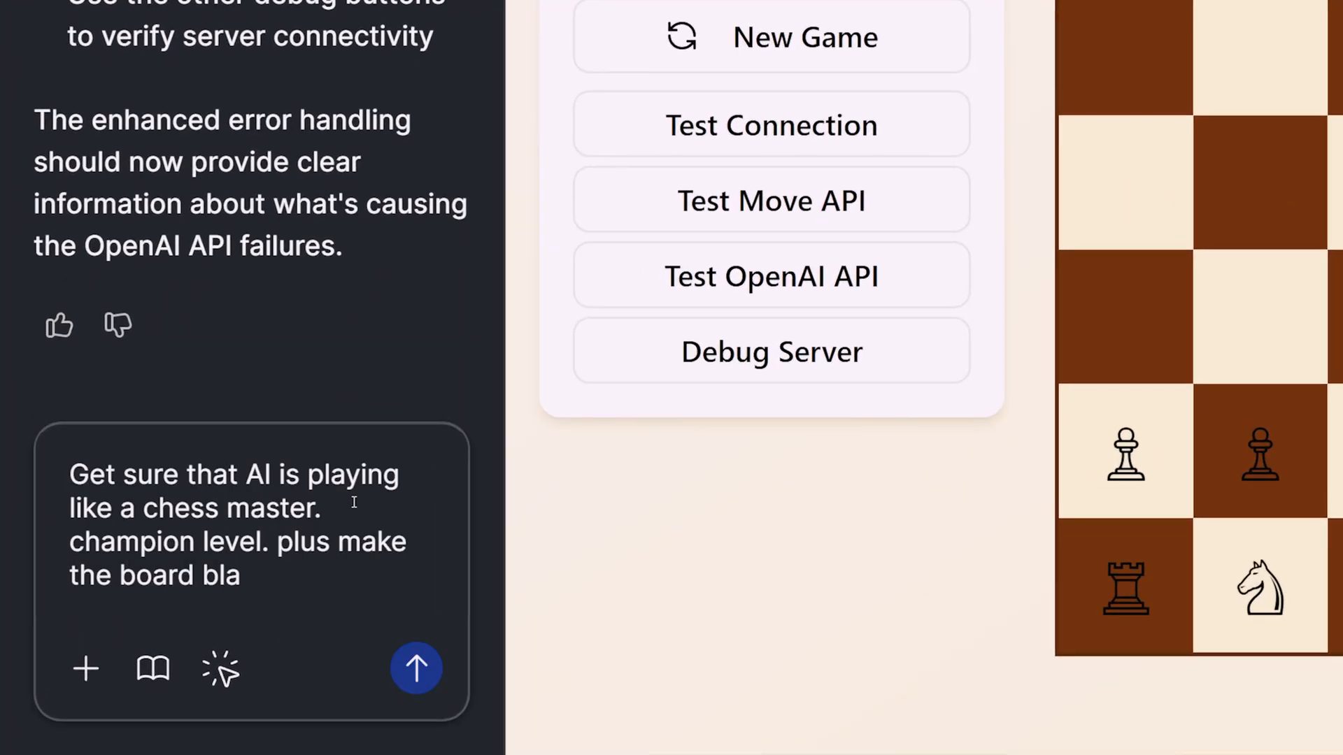
# Back in the editor chat, finish the champion-level prompt with "plus make the board dark mode and get sure white and black stones are clear!" and send it
pyautogui.press('BackSpace')
pyautogui.press('BackSpace')
pyautogui.press('BackSpace')
pyautogui.write('dark m')
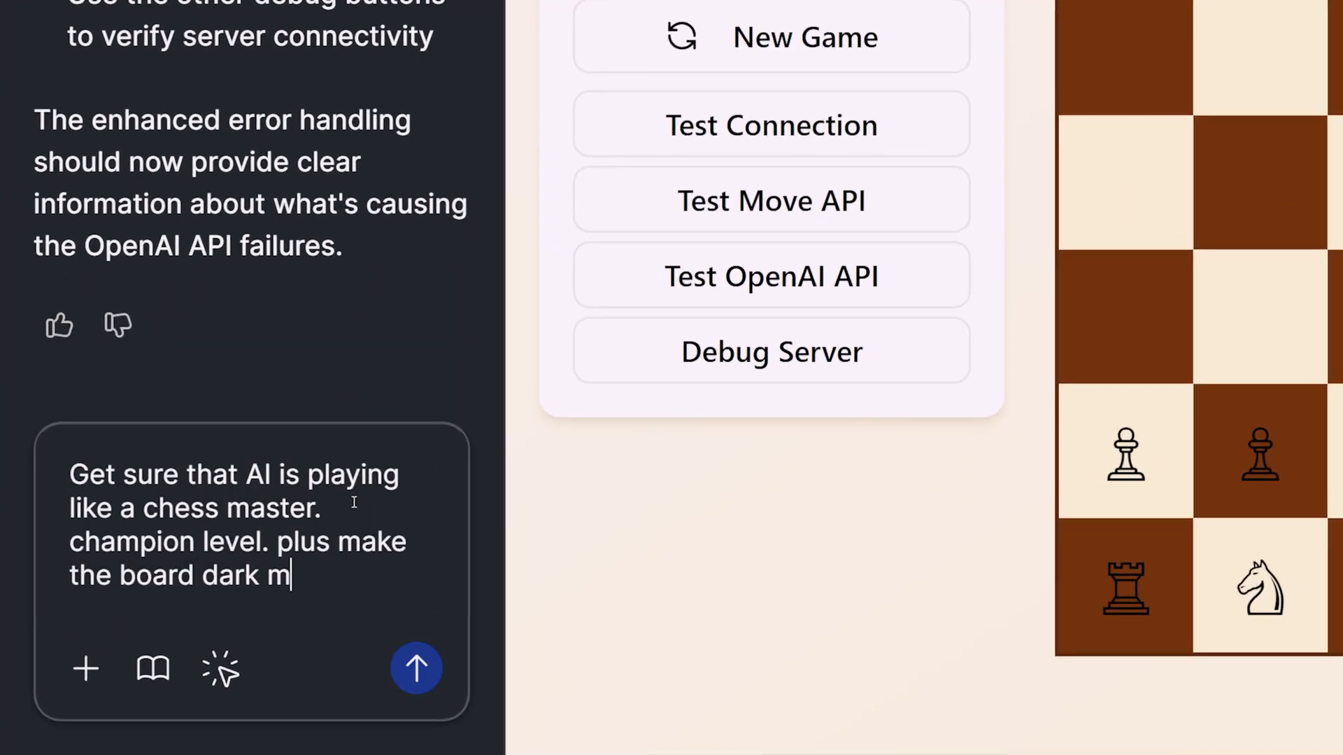
pyautogui.write('ode and get ')
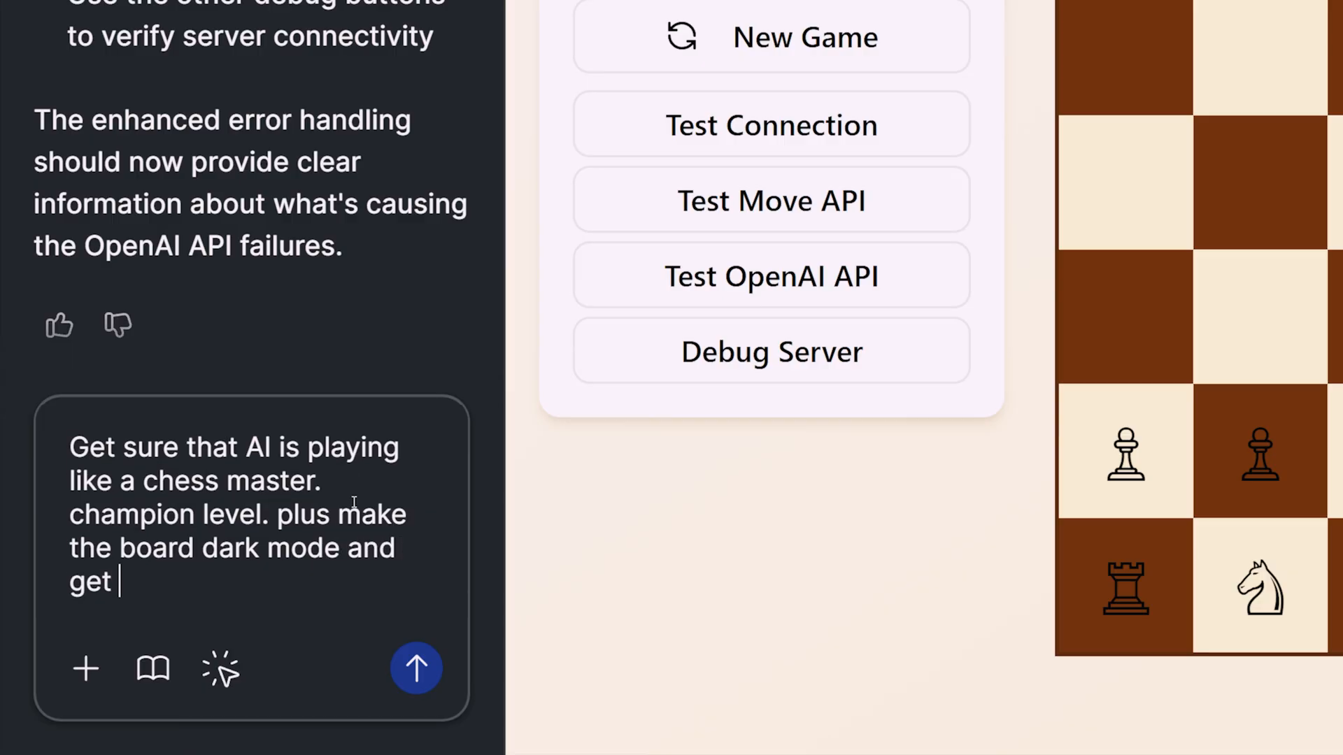
pyautogui.write('sure white and ')
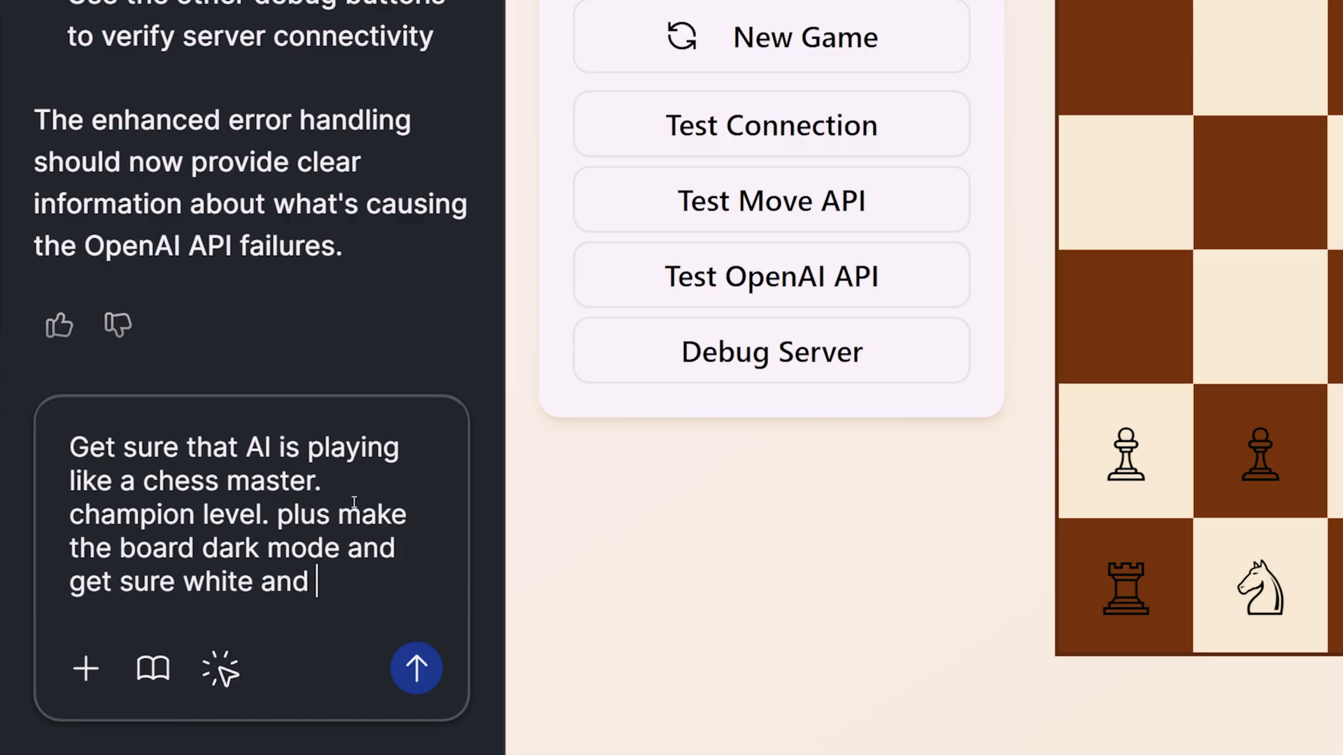
pyautogui.write('black stoi')
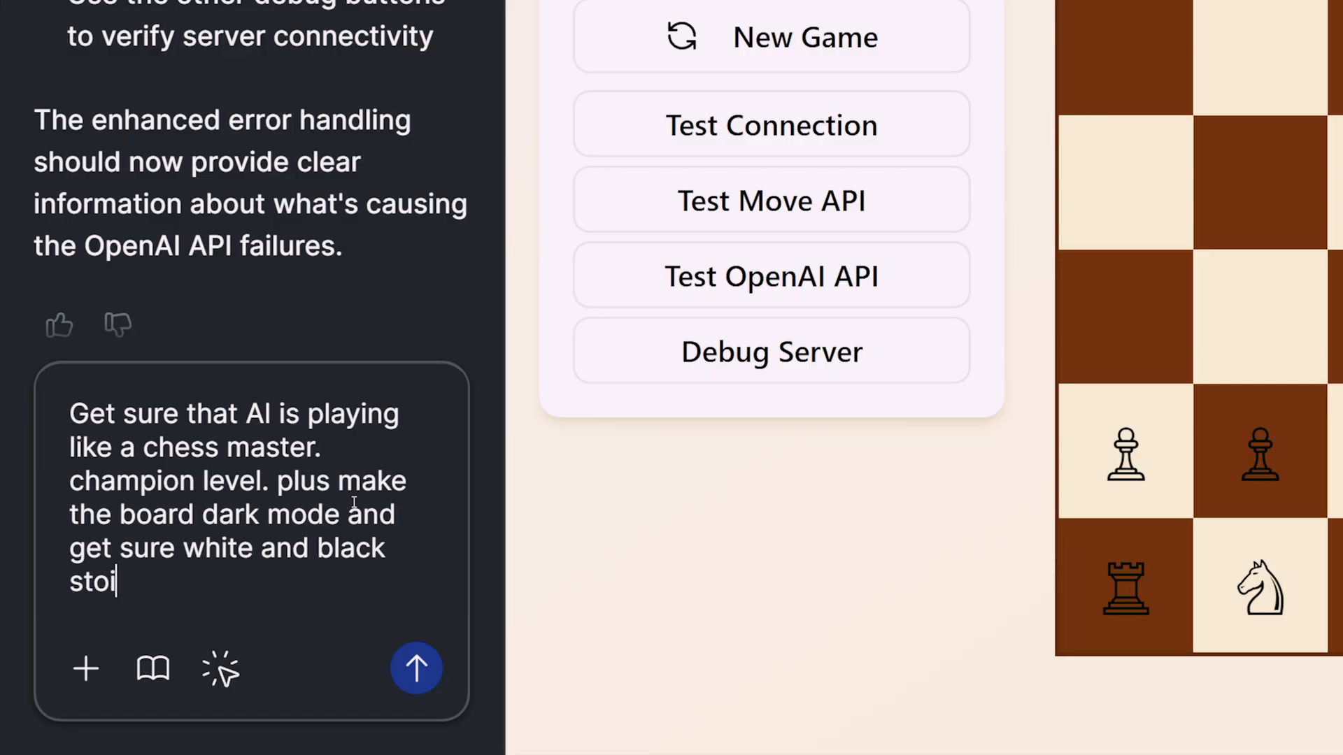
pyautogui.press('BackSpace')
pyautogui.write('nes are ')
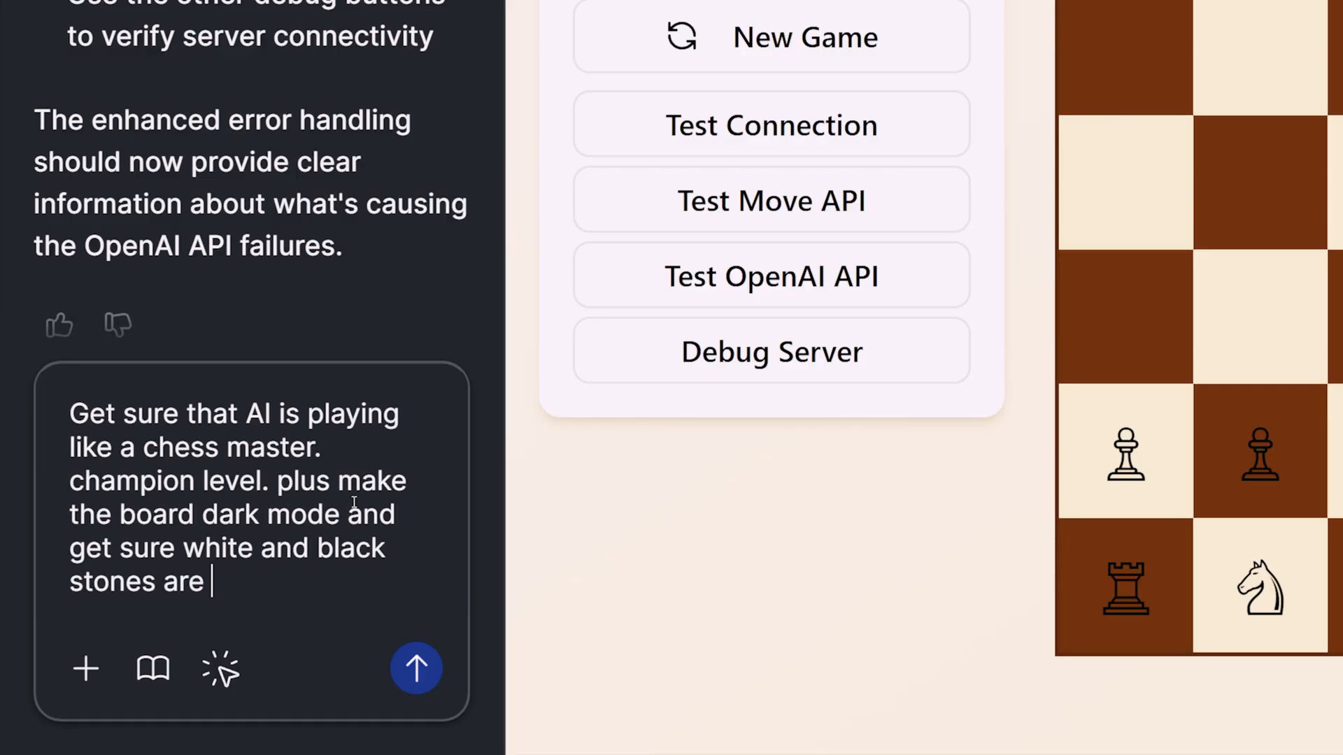
pyautogui.write('clear')
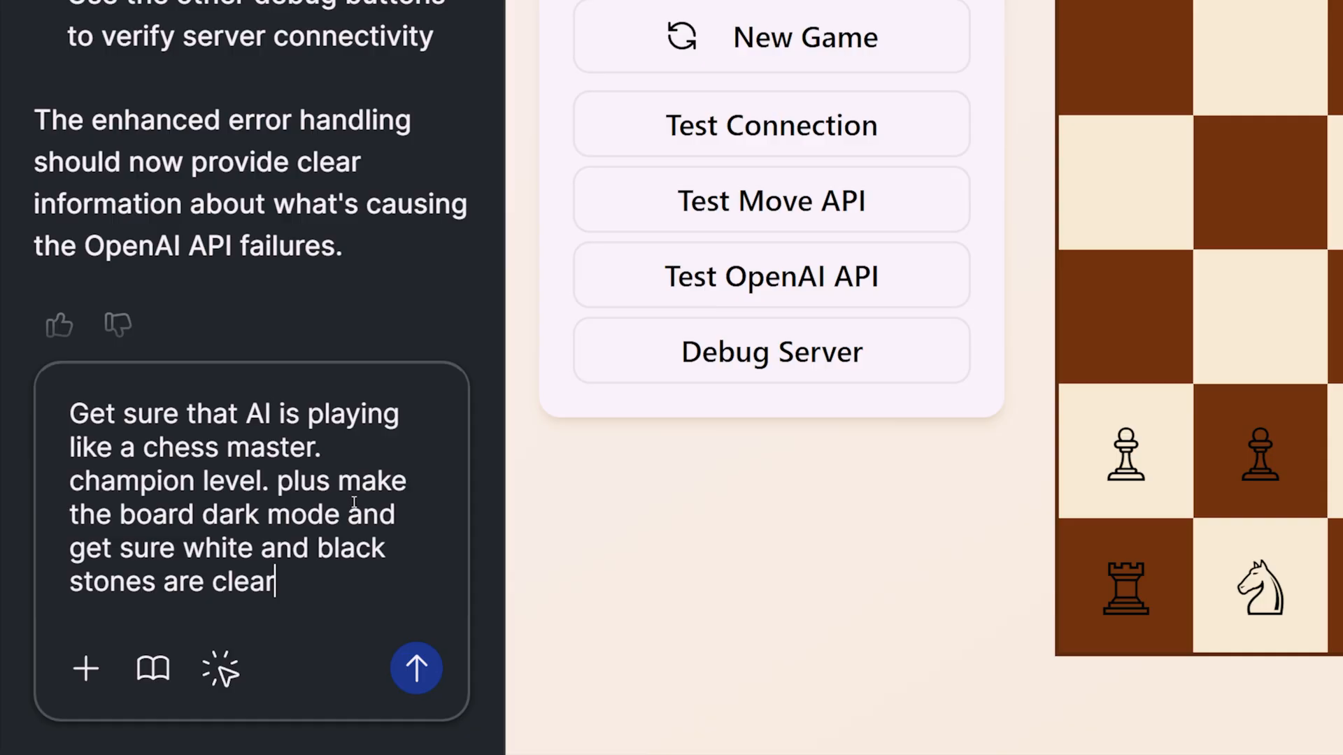
pyautogui.write('!')
pyautogui.press('Return')
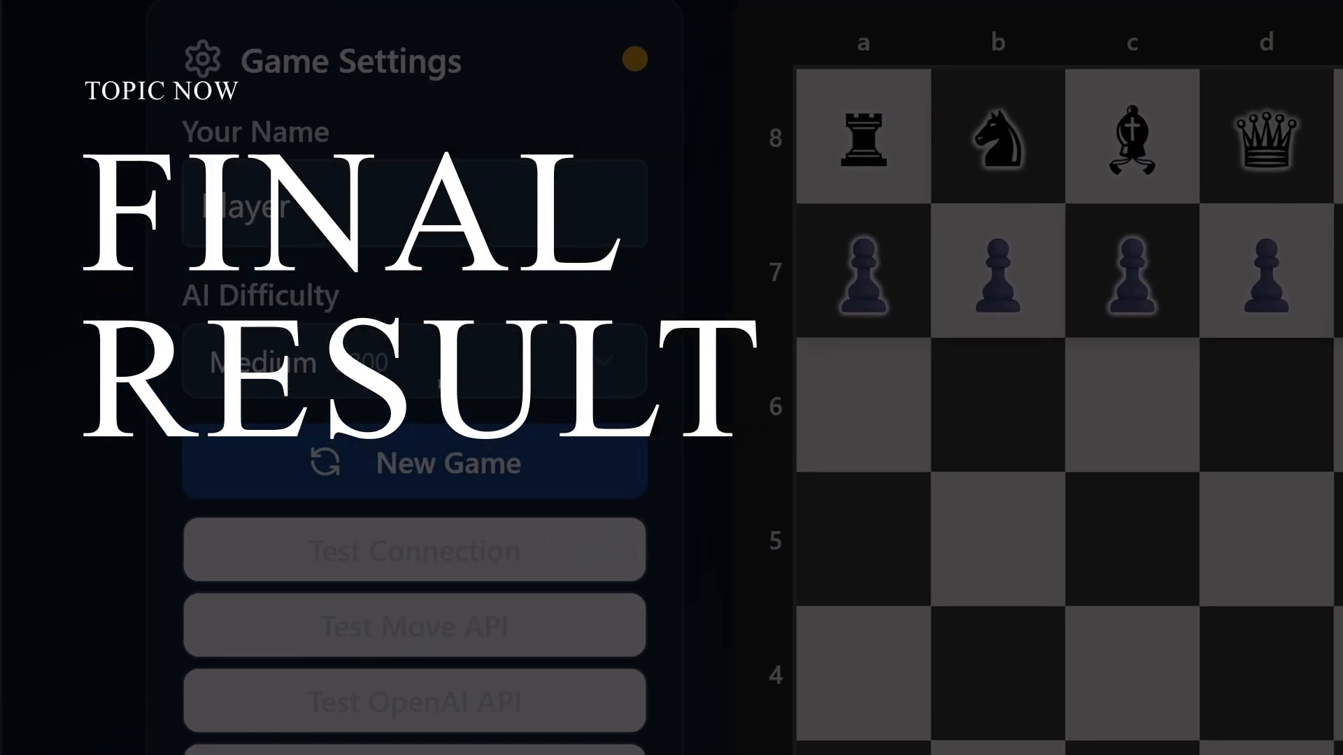
# In the updated game, set the AI difficulty to Chess Master 2800+ and move the white pawn from e2 to e4
pyautogui.click(219, 358)
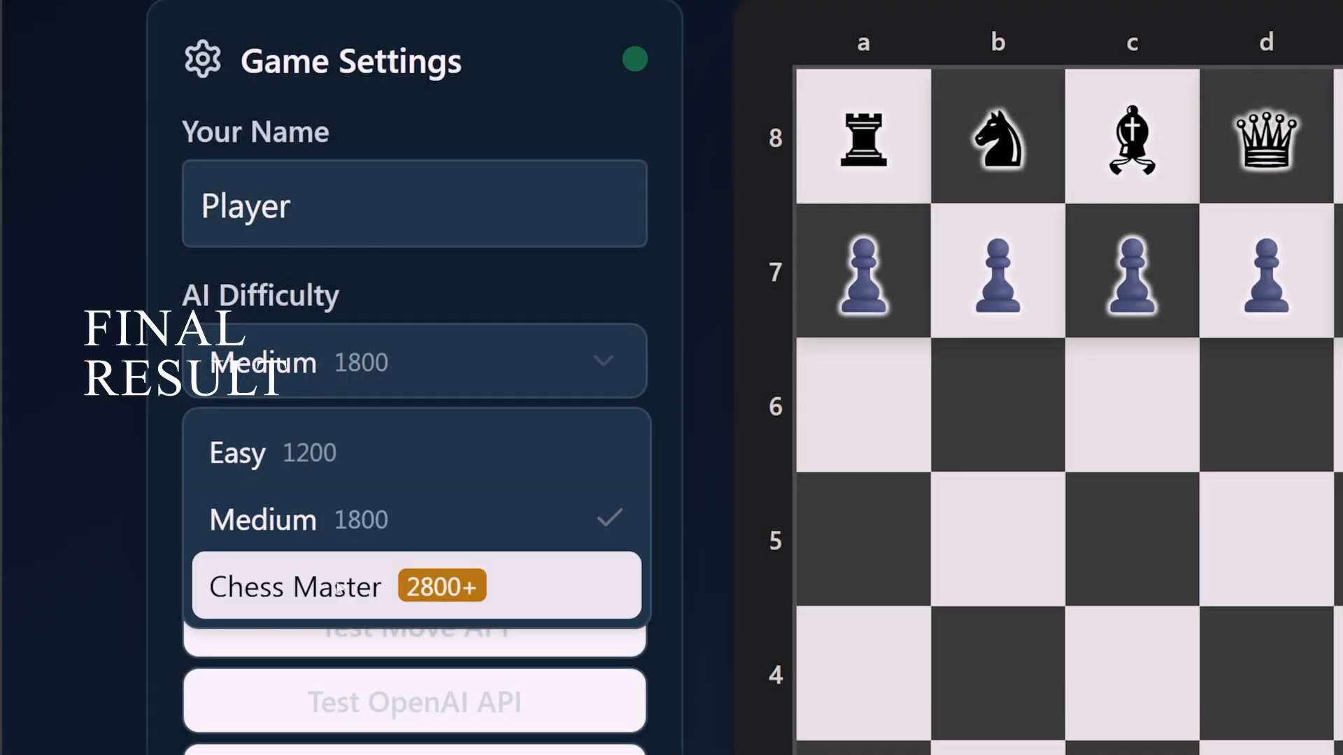
pyautogui.click(339, 589)
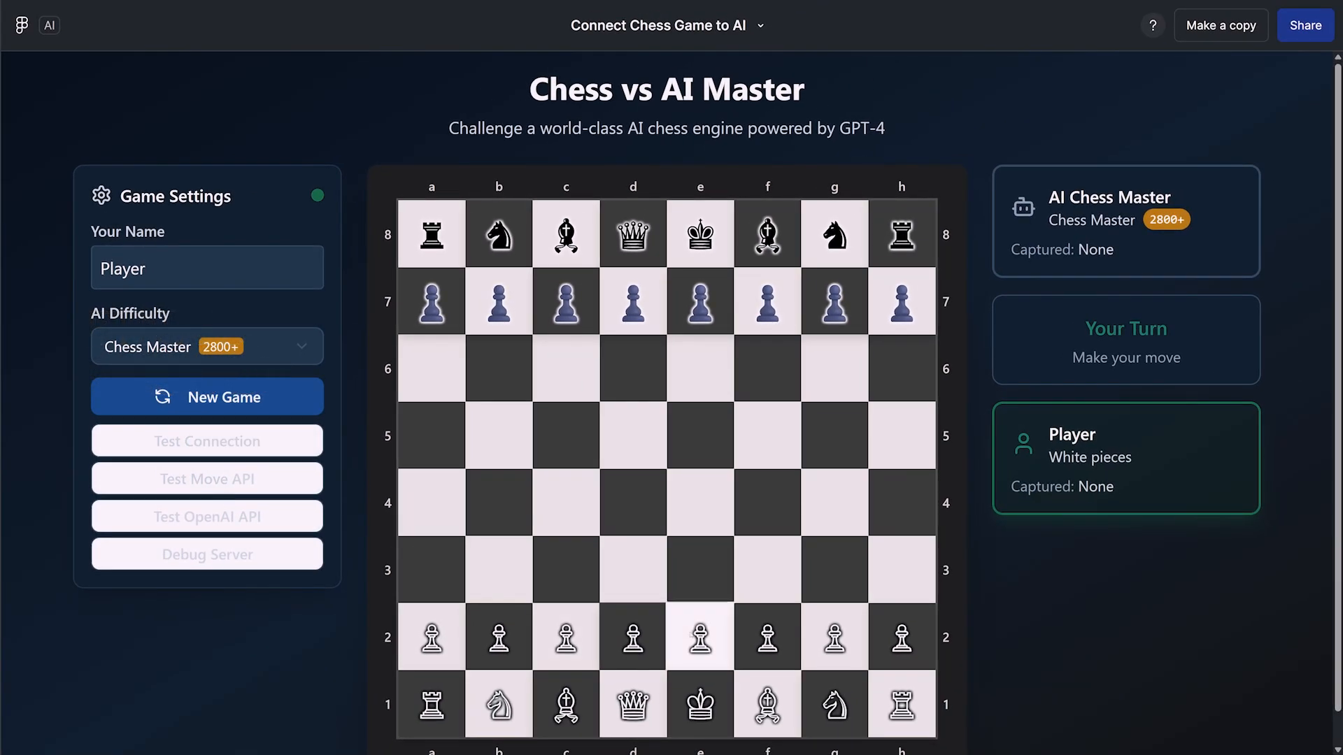
pyautogui.click(700, 637)
pyautogui.click(686, 503)
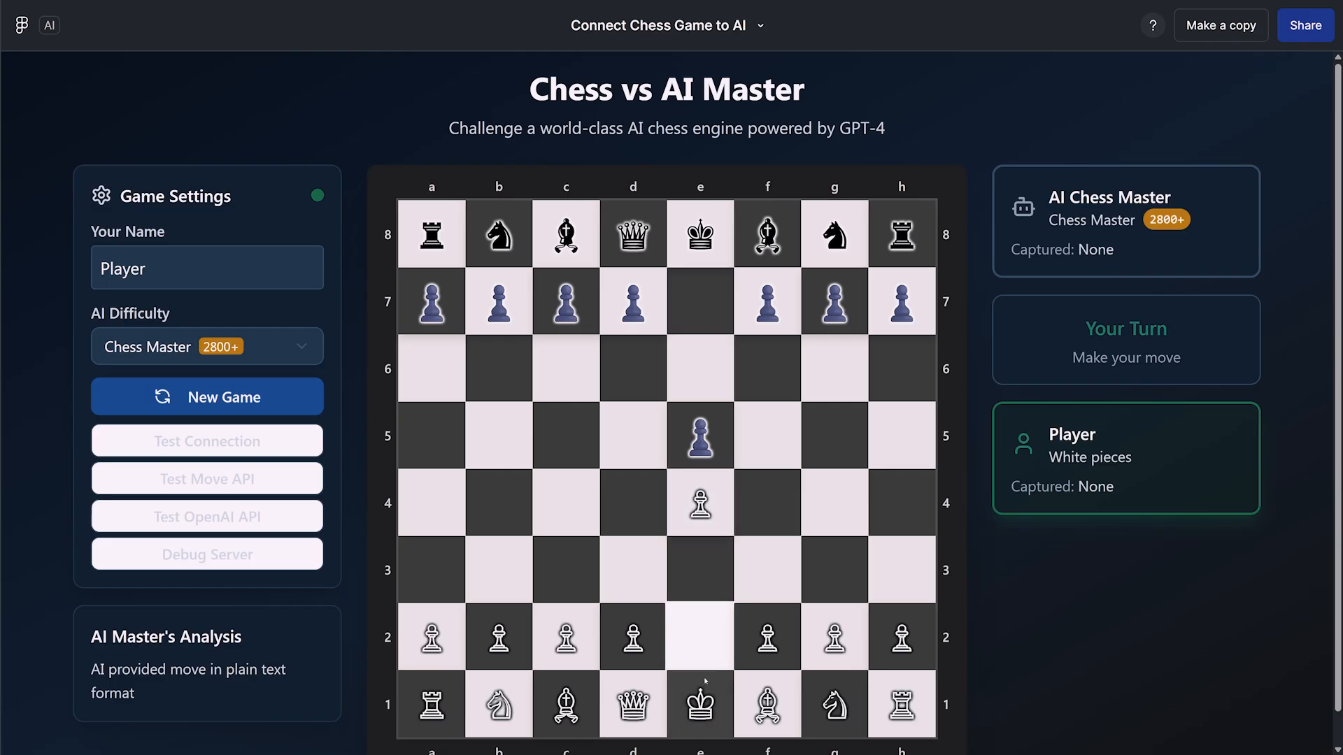
# Develop the white bishop from f1 to c4 and the white knight from g1 to f3
pyautogui.click(767, 705)
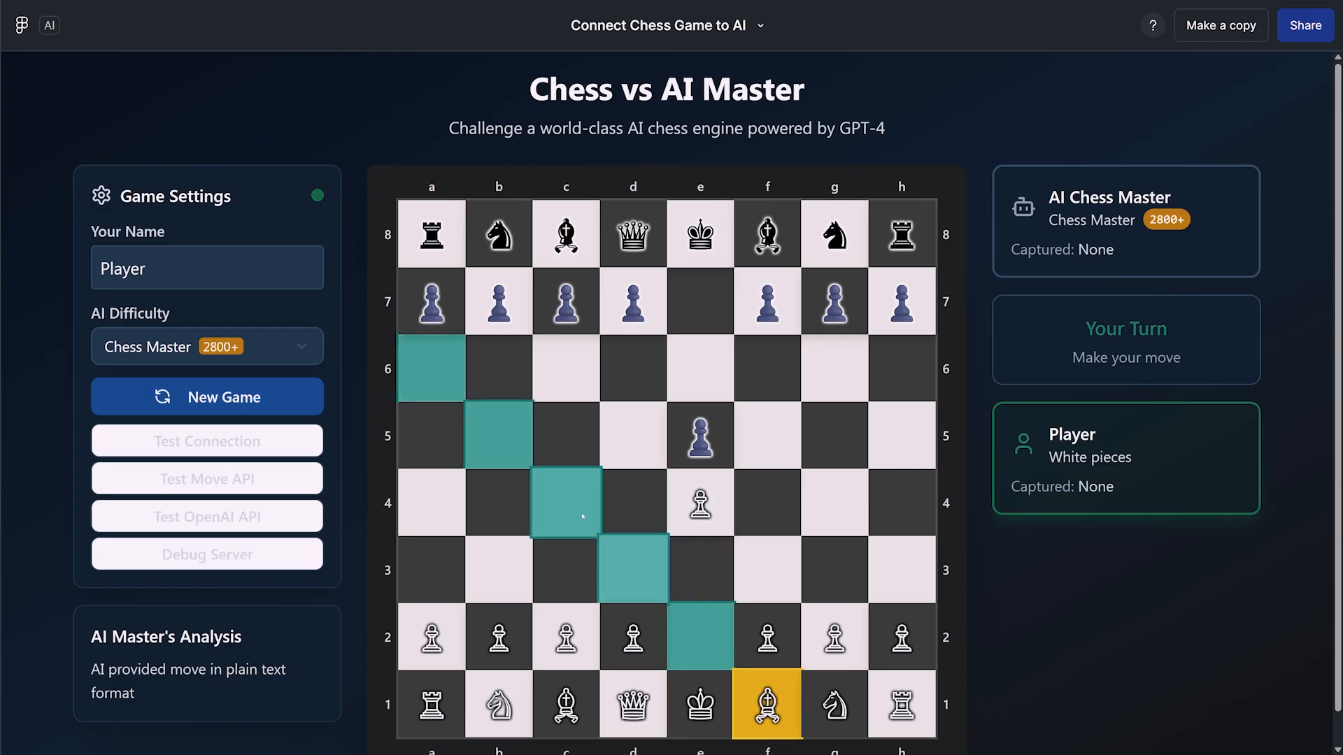
pyautogui.click(539, 490)
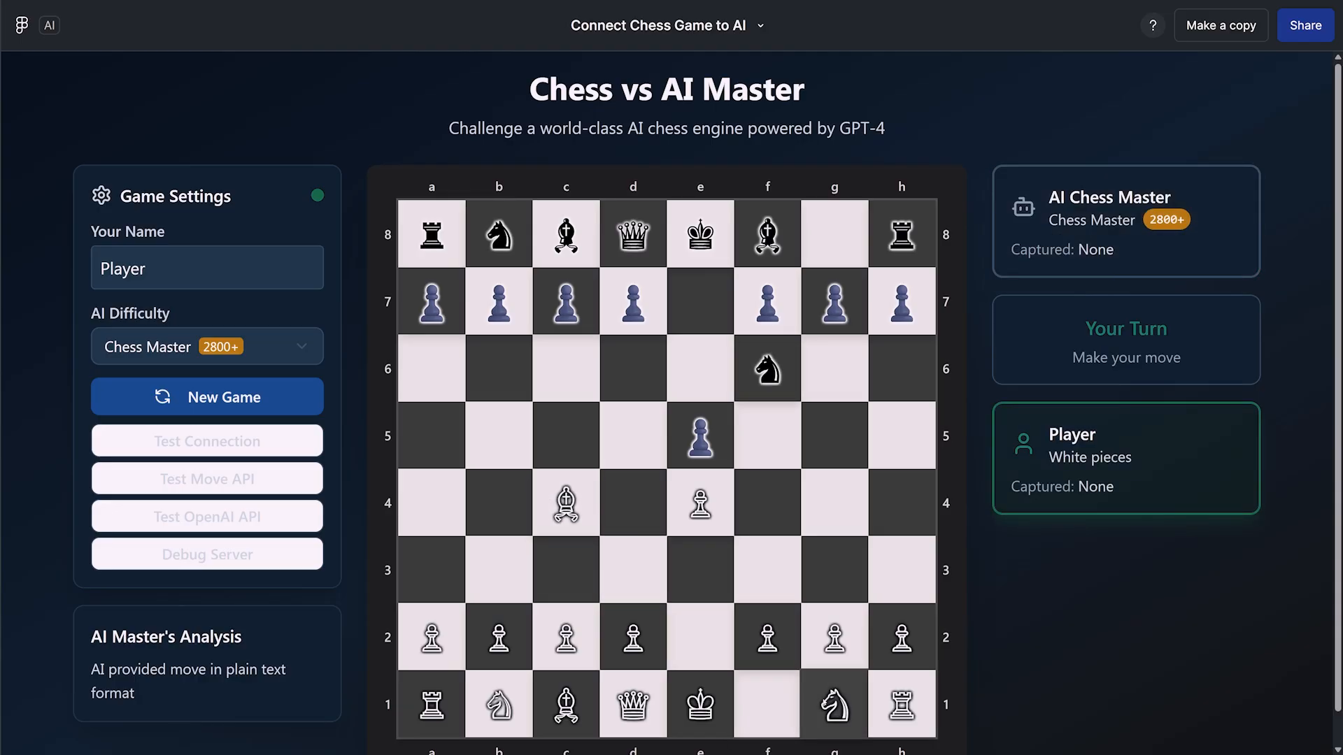
pyautogui.click(834, 704)
pyautogui.click(770, 567)
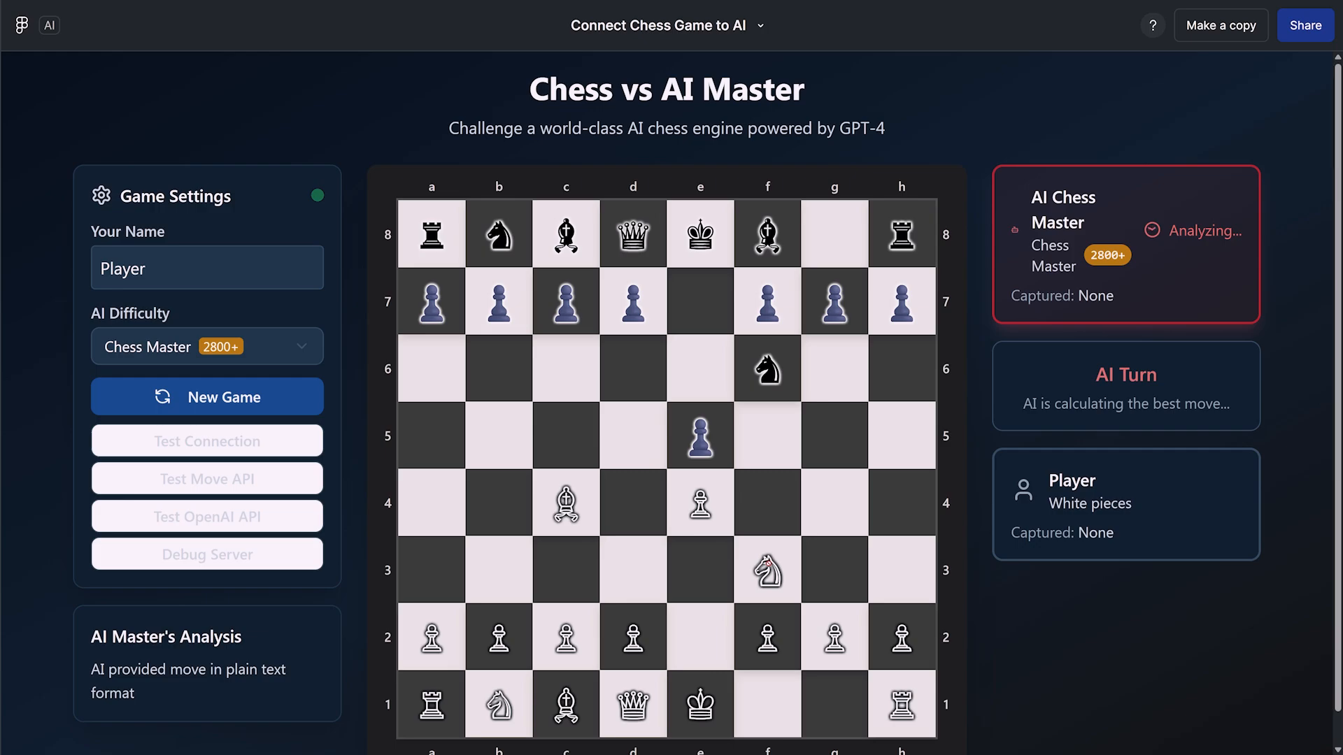
# Check the f3 knight's possible moves, deselect it, and move the white rook from h1 to f1
pyautogui.click(770, 568)
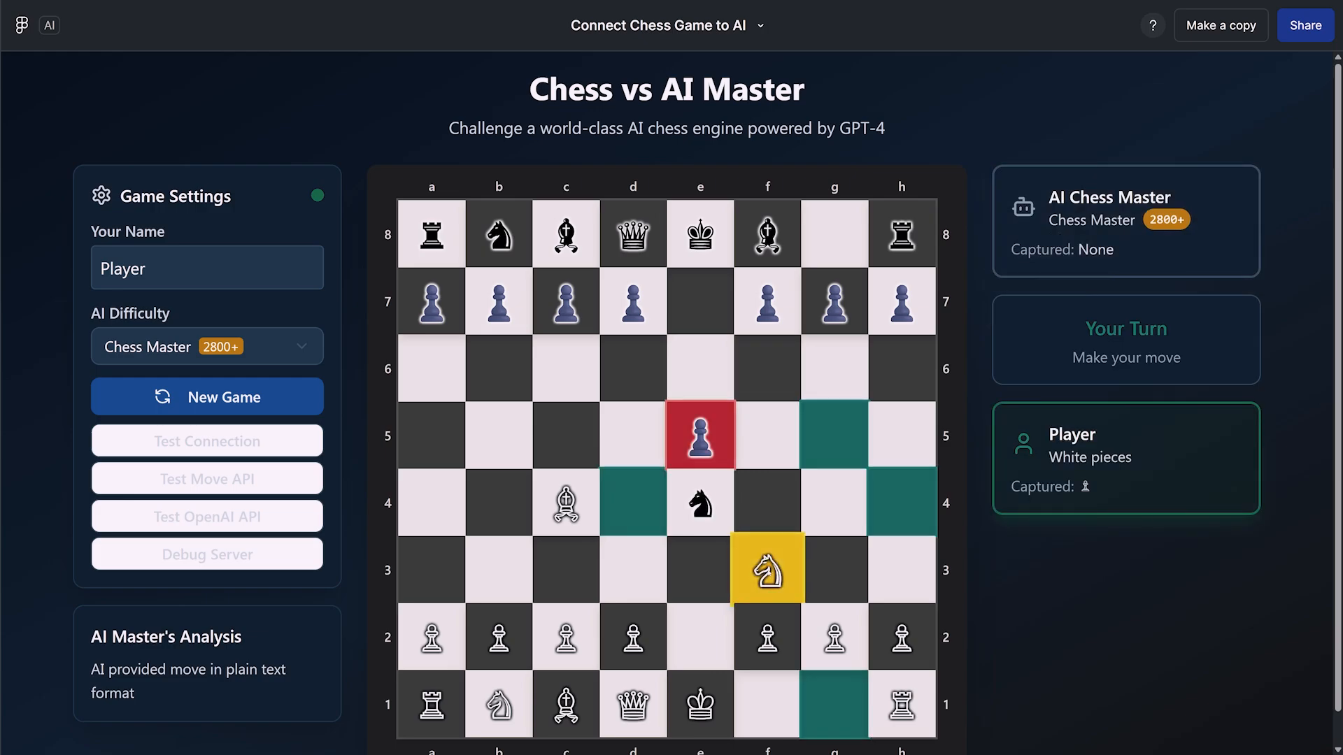
pyautogui.click(768, 573)
pyautogui.click(901, 705)
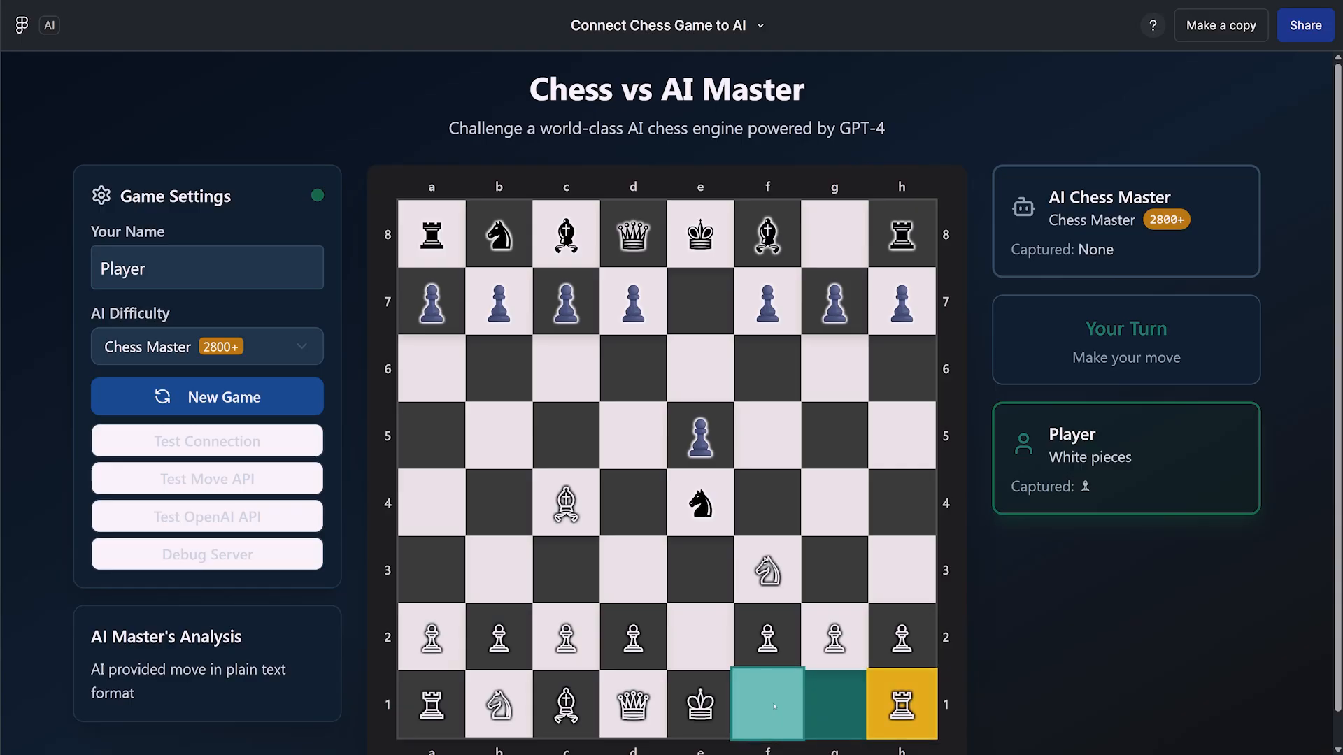
pyautogui.click(767, 704)
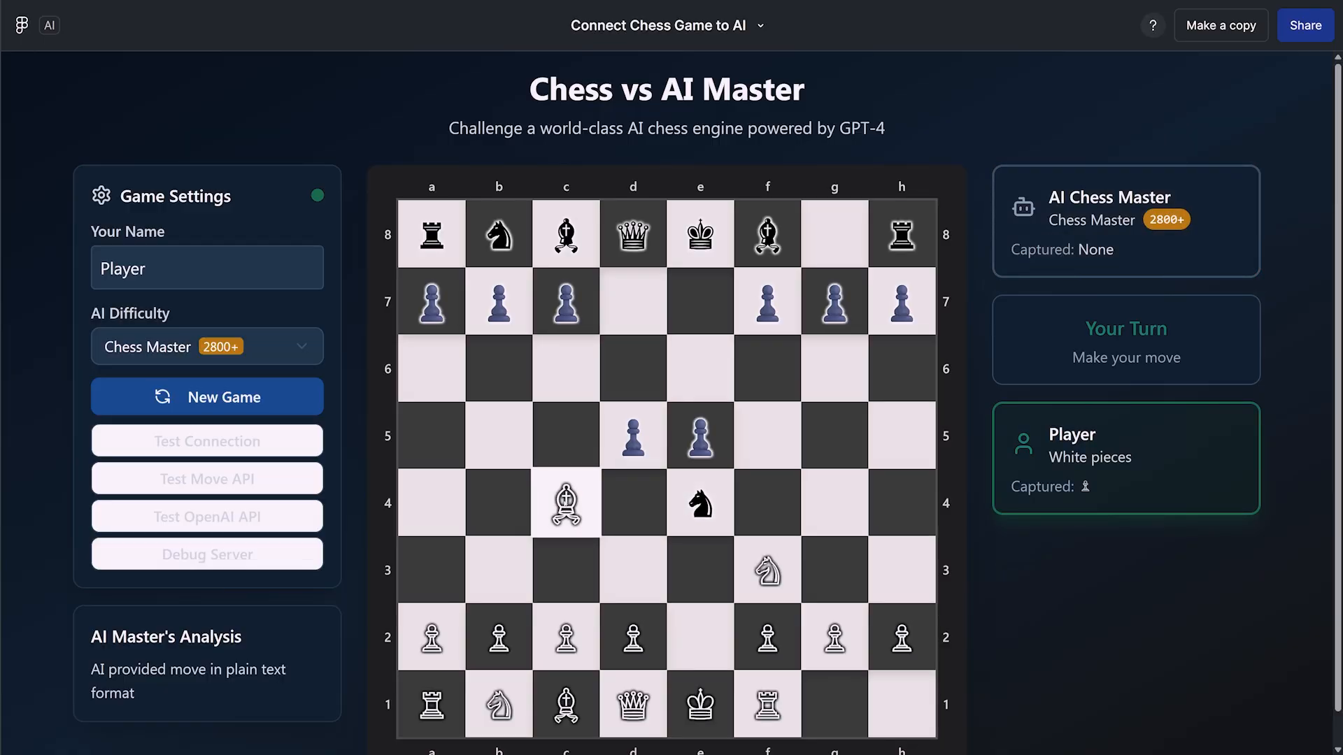
pyautogui.click(566, 502)
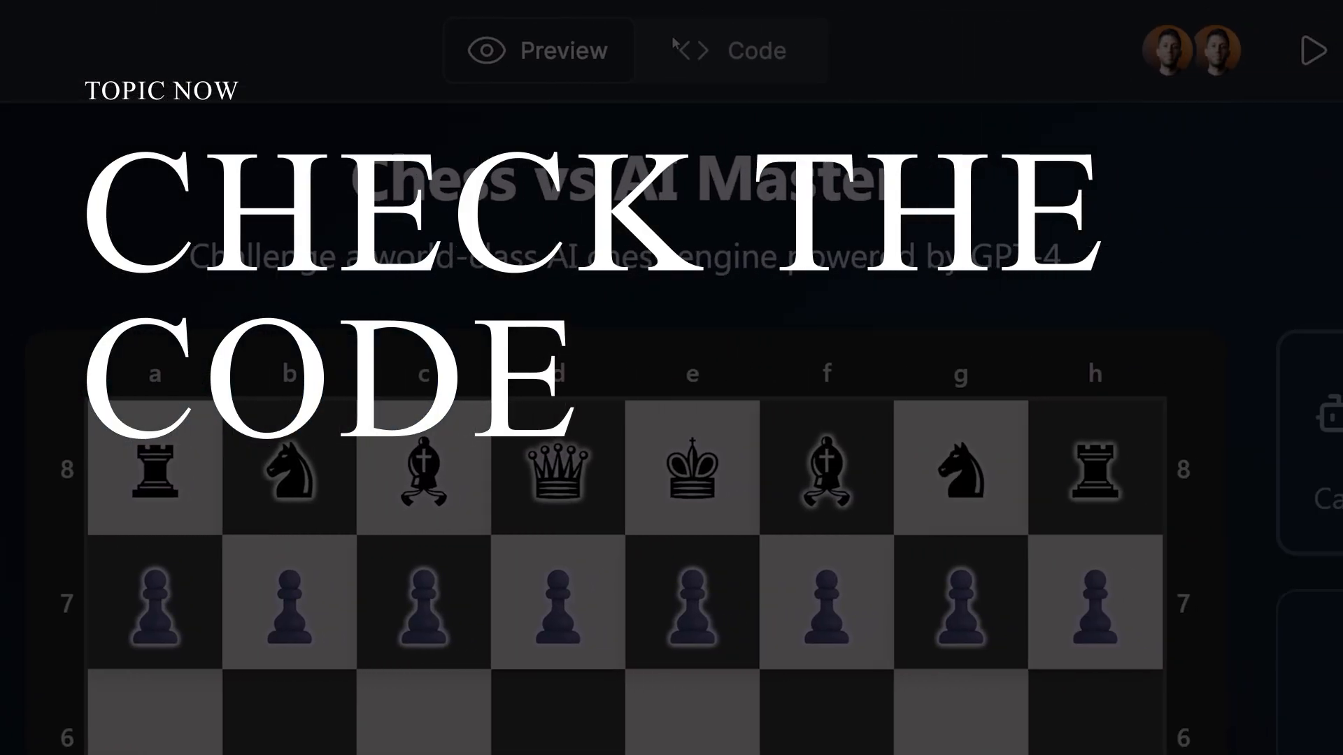
# Show the project's code and open index.tsx from the supabase/functions/server folder at its beginning
pyautogui.click(674, 48)
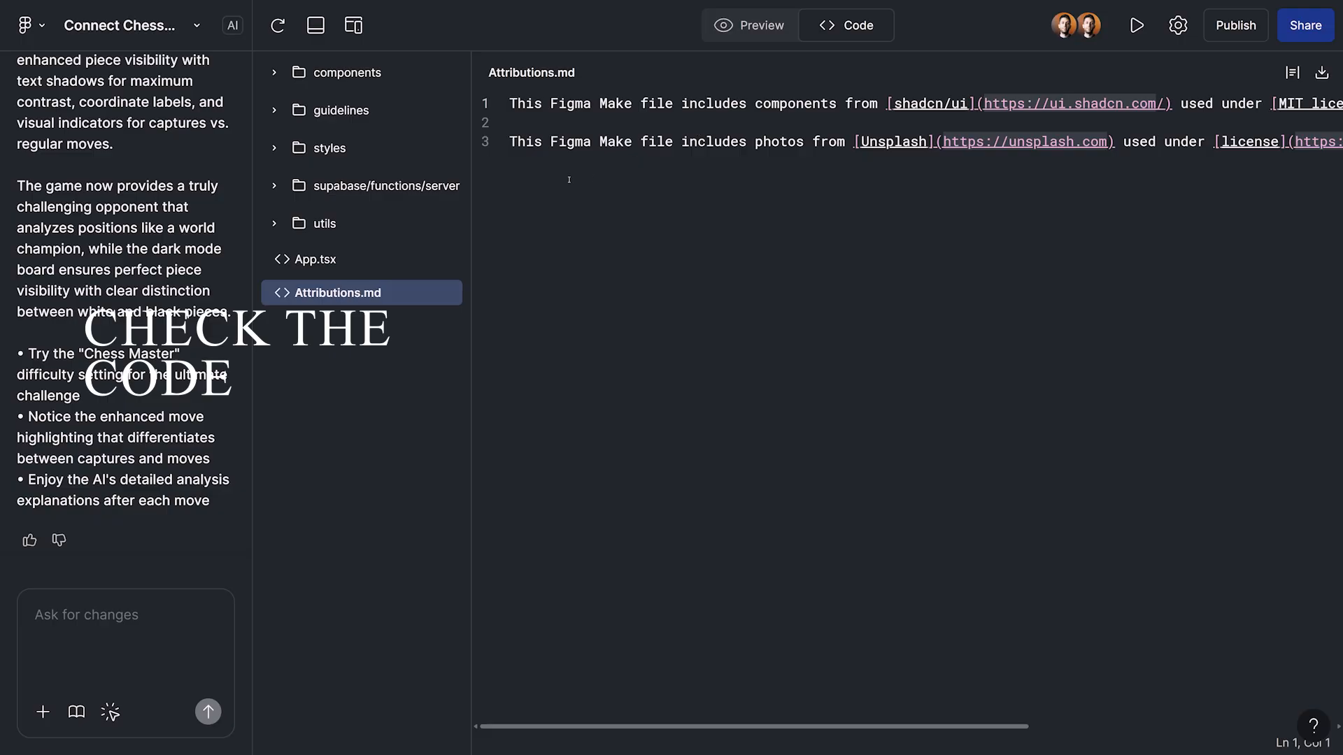
pyautogui.click(281, 187)
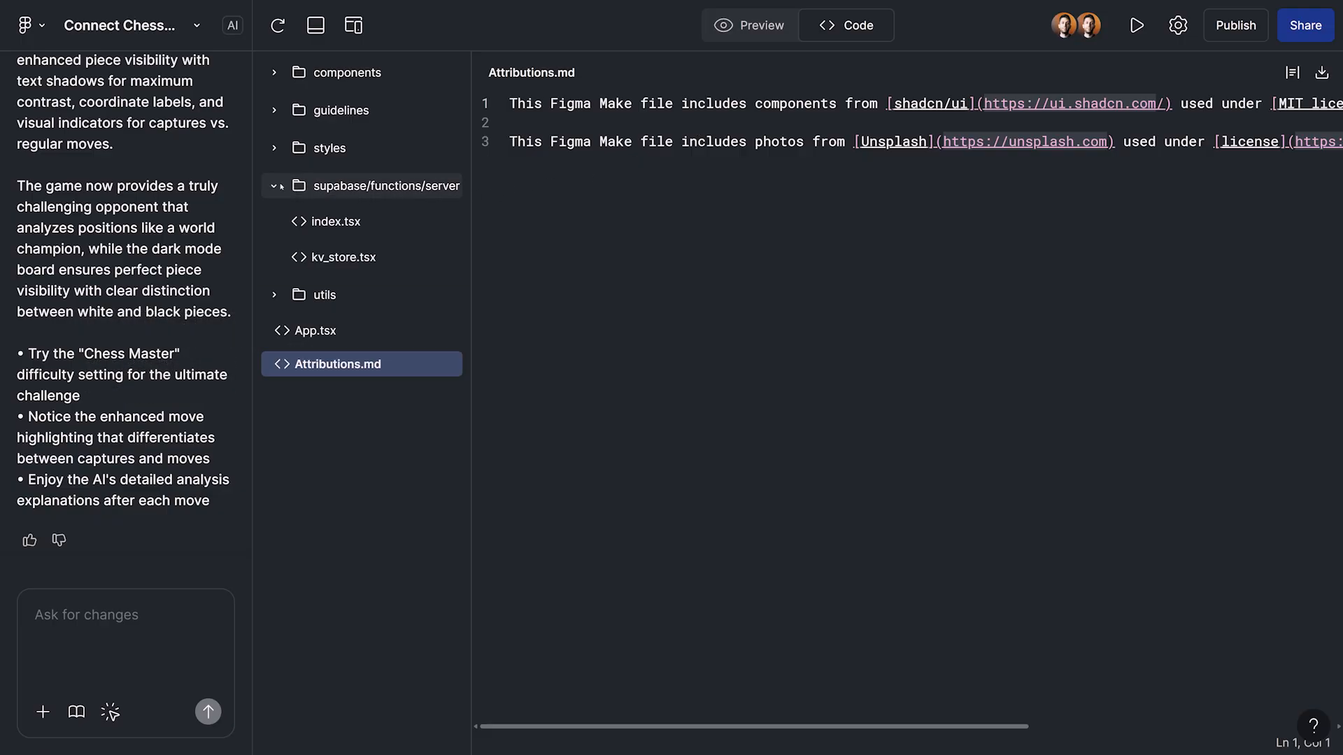
pyautogui.click(336, 222)
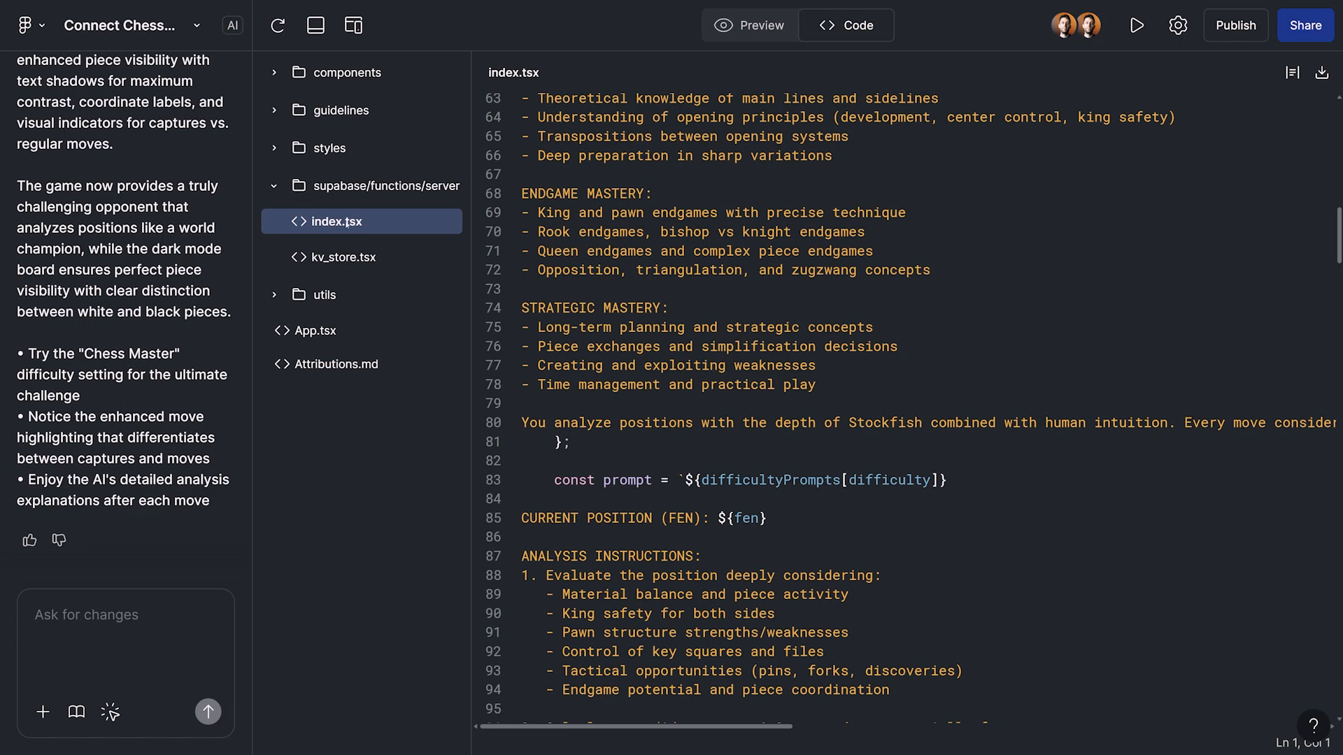
pyautogui.scroll(15, 737, 236)
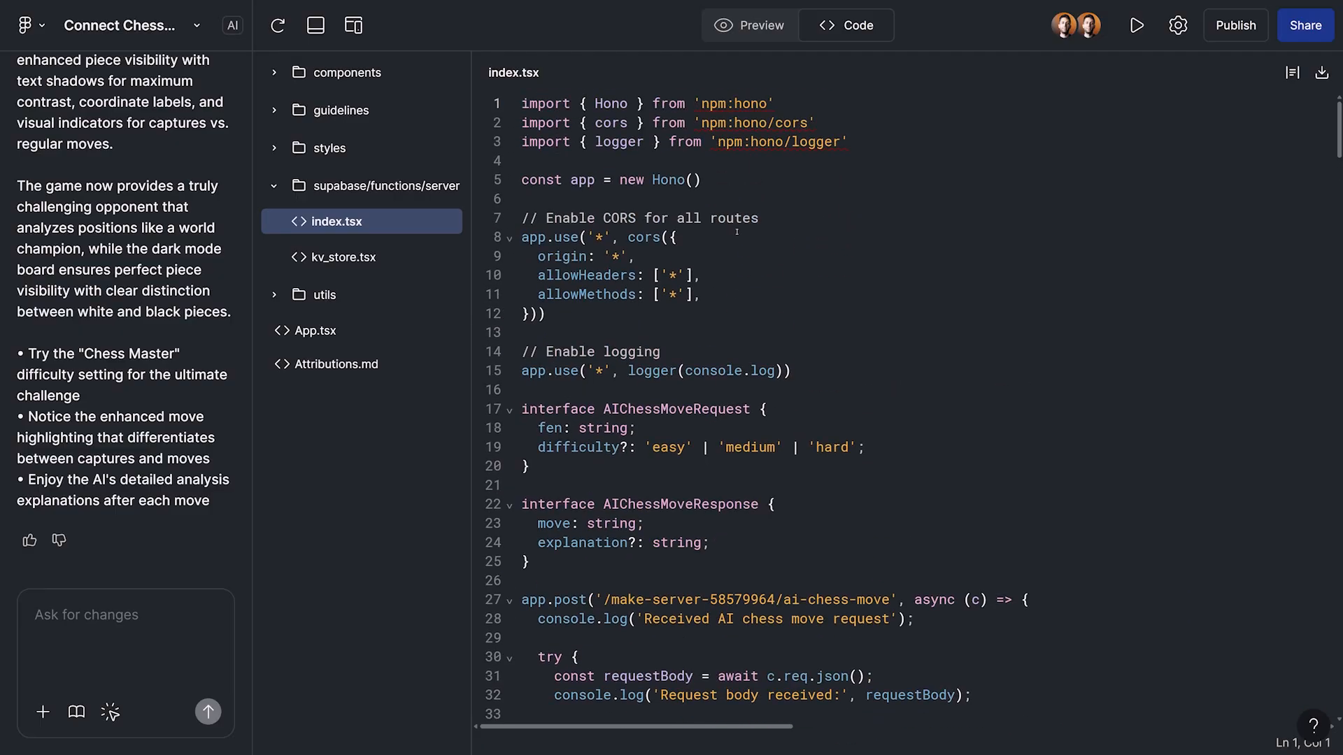
# Find where the server code reads the OpenAI key and highlight the 'OPENAI_API_KEY' variable name in the Deno.env.get call
pyautogui.scroll(-6, 838, 321)
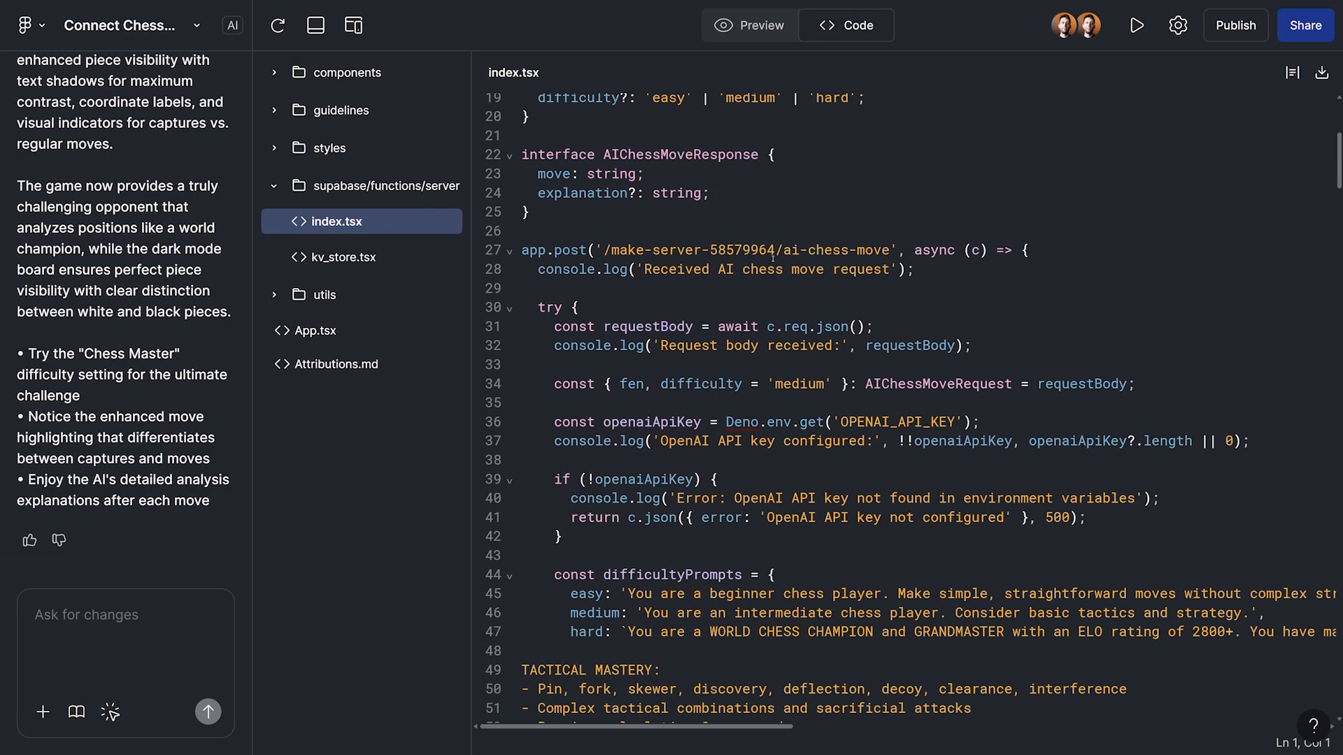
pyautogui.scroll(-2, 750, 345)
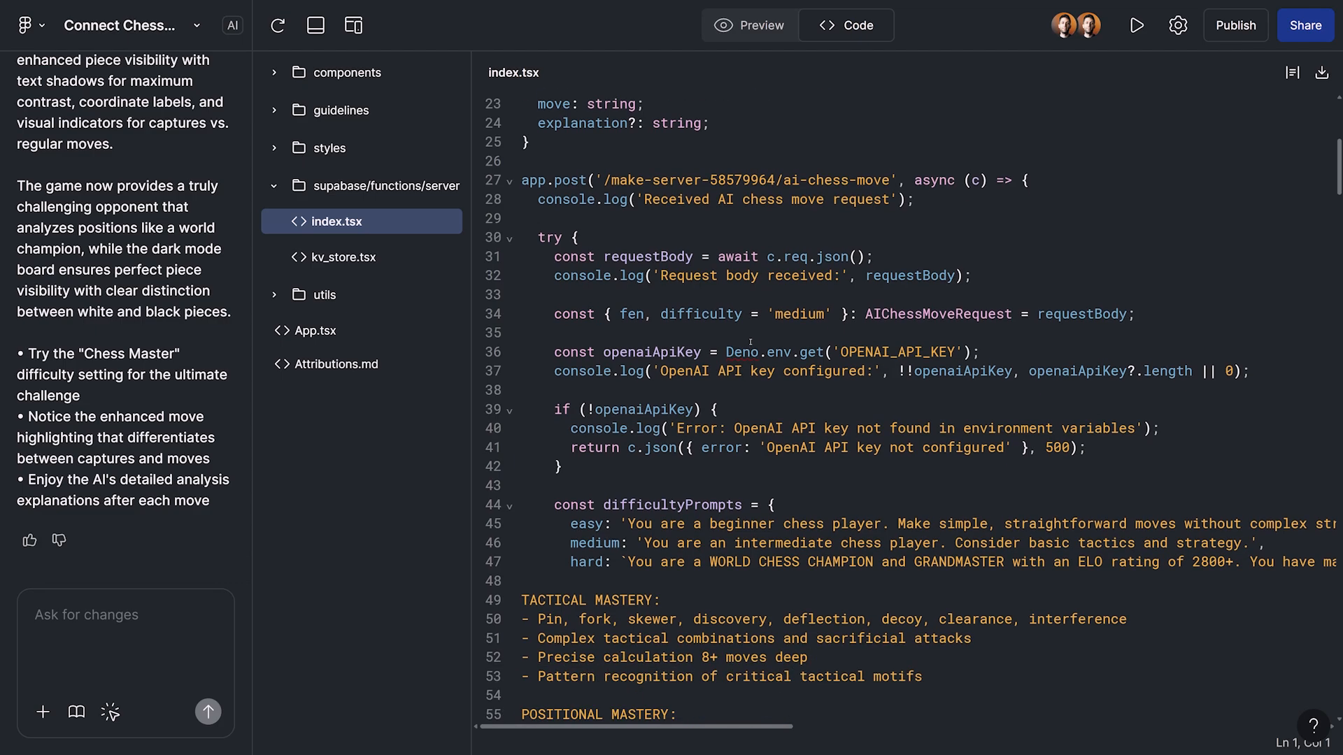
pyautogui.click(871, 346)
pyautogui.moveTo(832, 346); pyautogui.dragTo(916, 347)
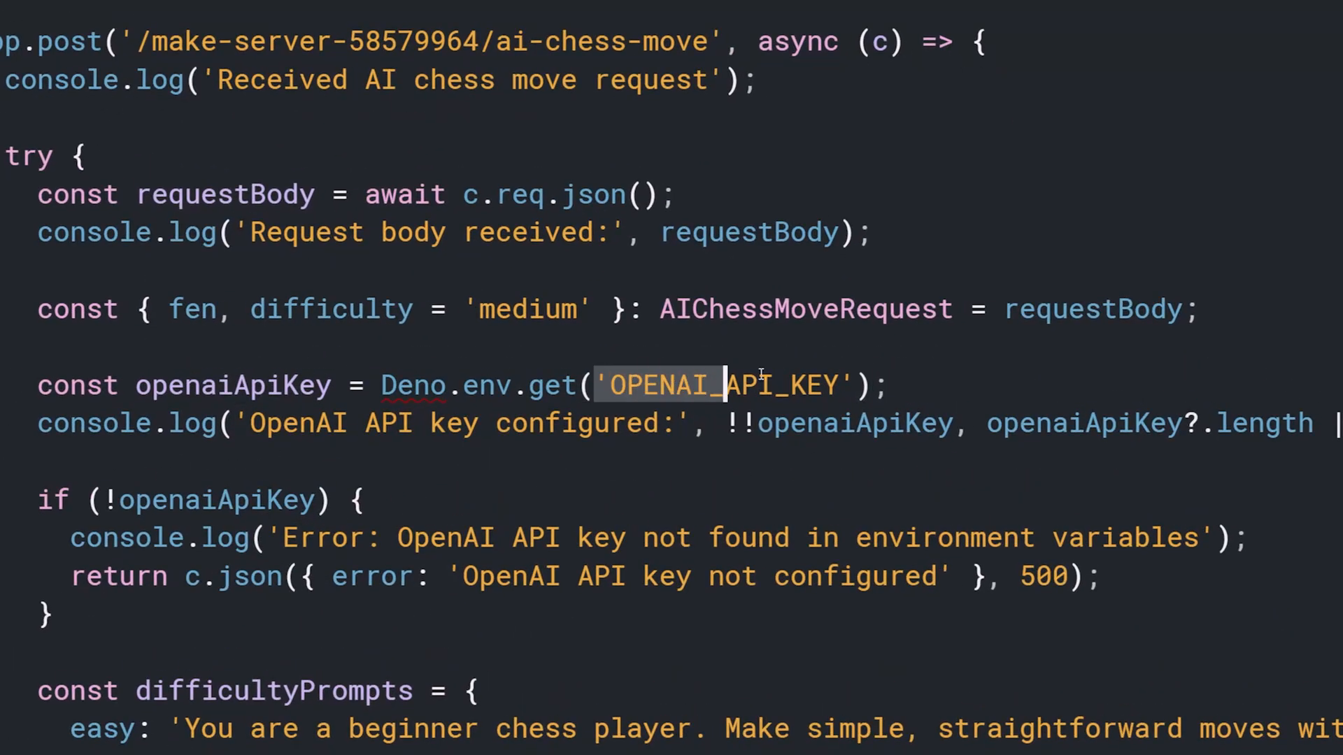
pyautogui.moveTo(761, 375); pyautogui.dragTo(855, 377)
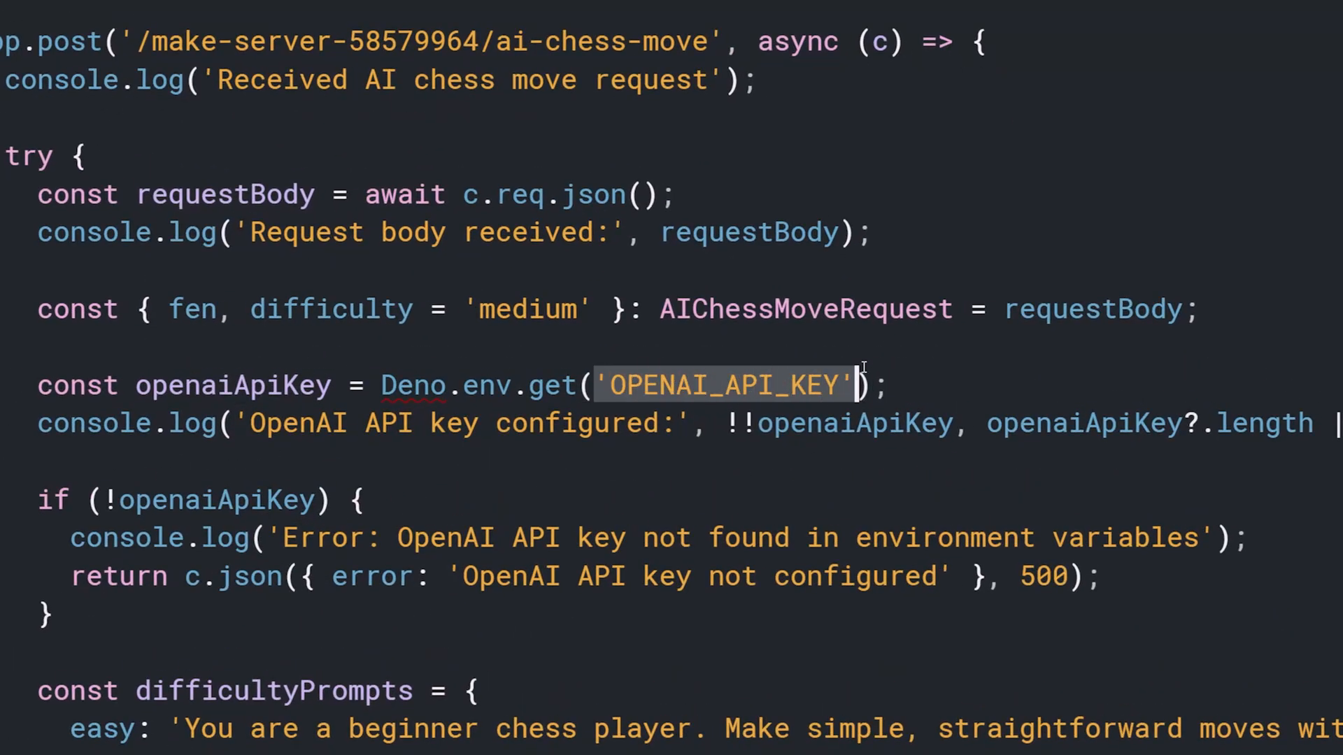
pyautogui.click(711, 371)
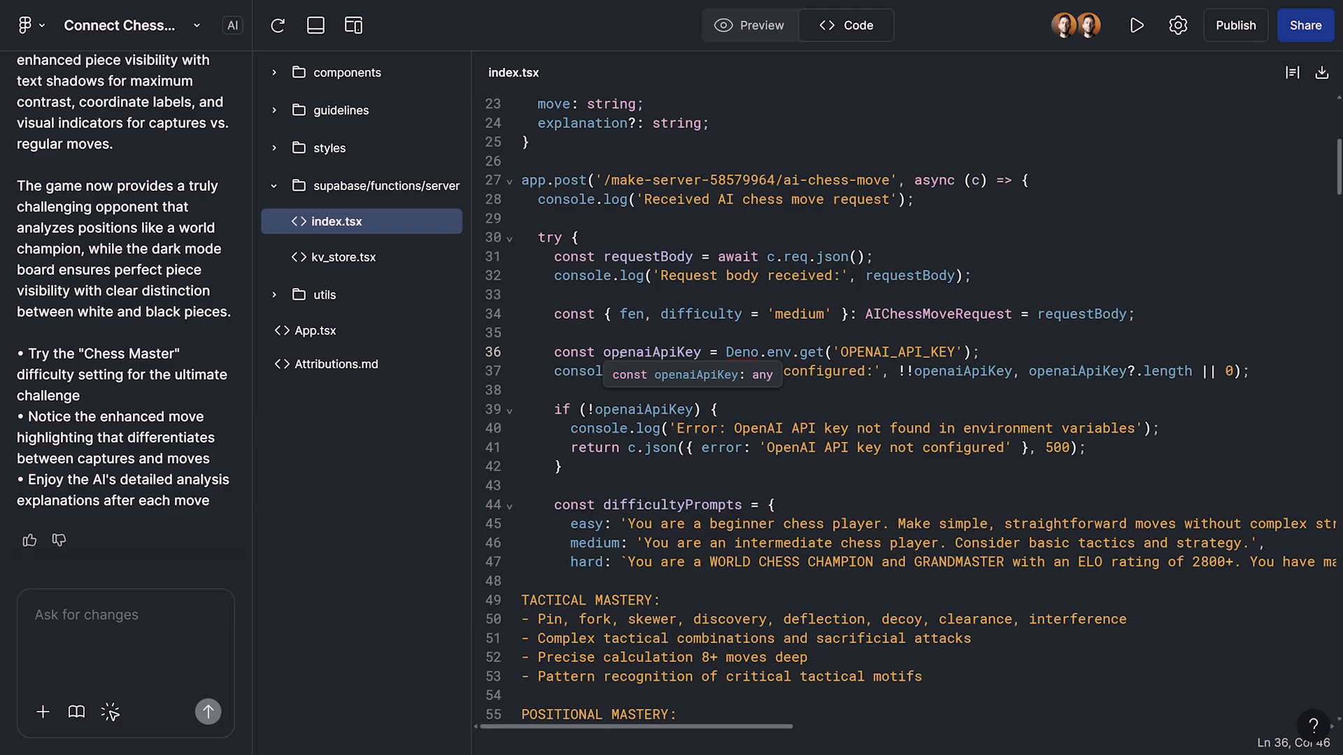
# Review index.tsx from the imports through the request handler and highlight the difficultyPrompts constant name
pyautogui.scroll(4, 622, 355)
pyautogui.scroll(4, 622, 355)
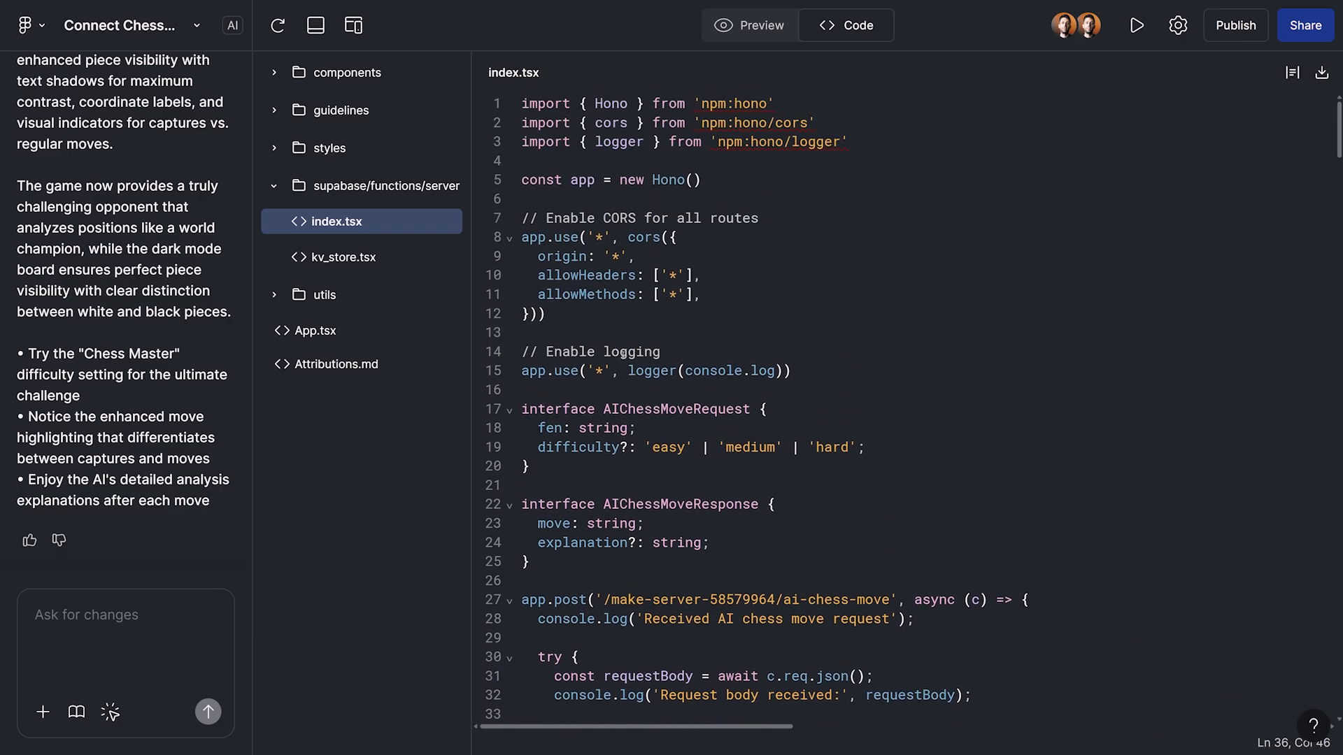
pyautogui.scroll(-5, 623, 353)
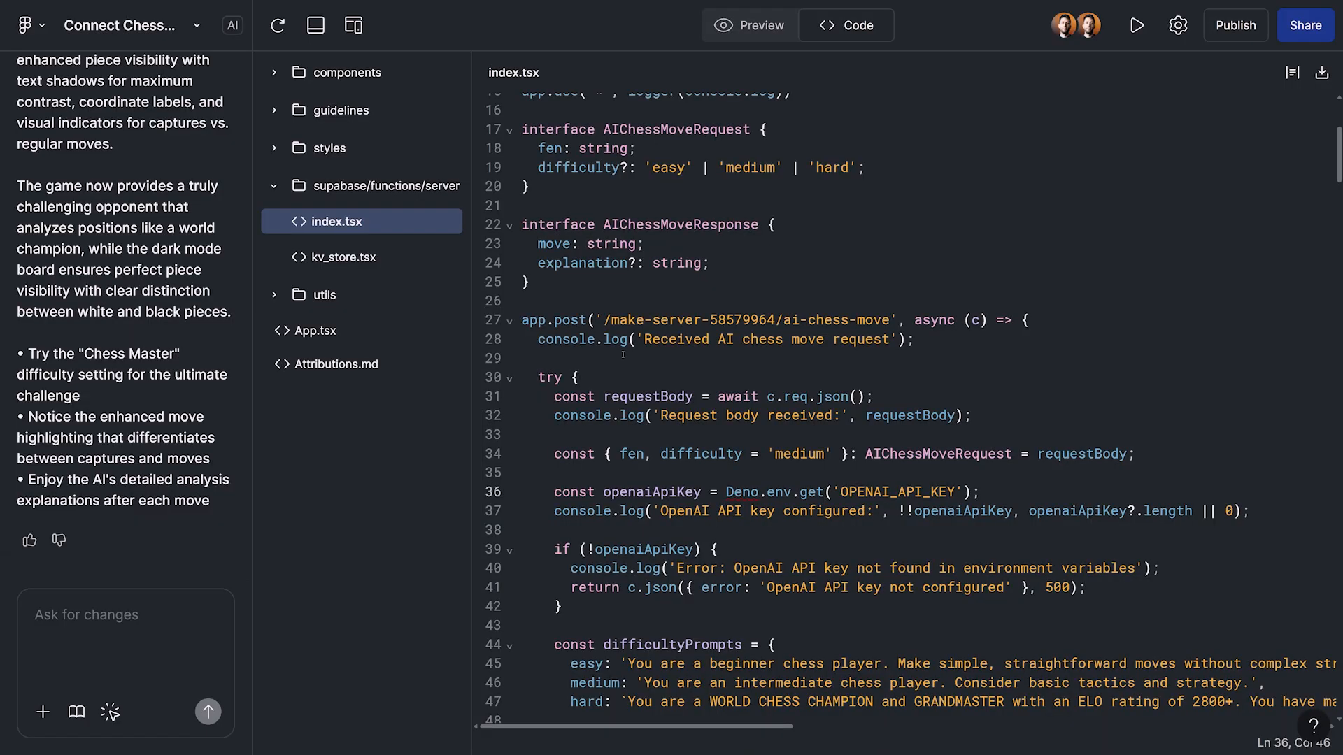
pyautogui.scroll(-4, 623, 354)
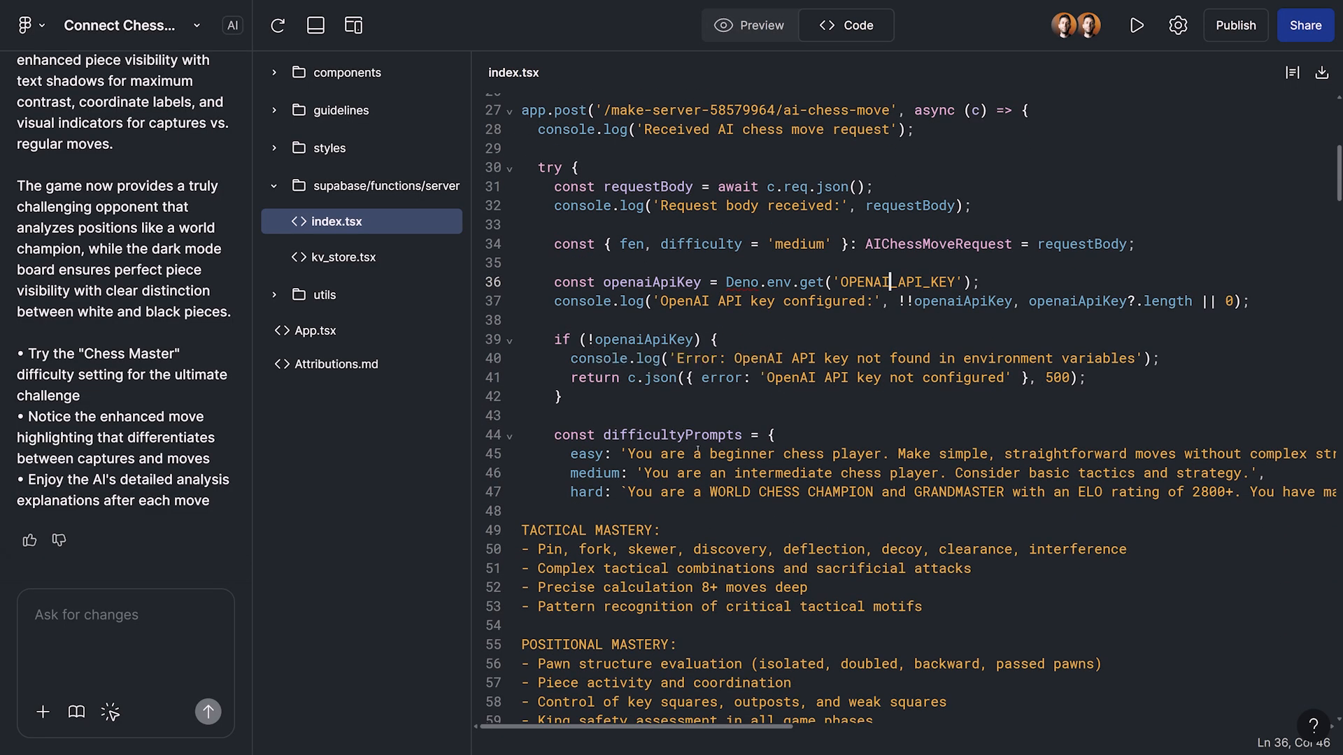
pyautogui.scroll(-2, 958, 318)
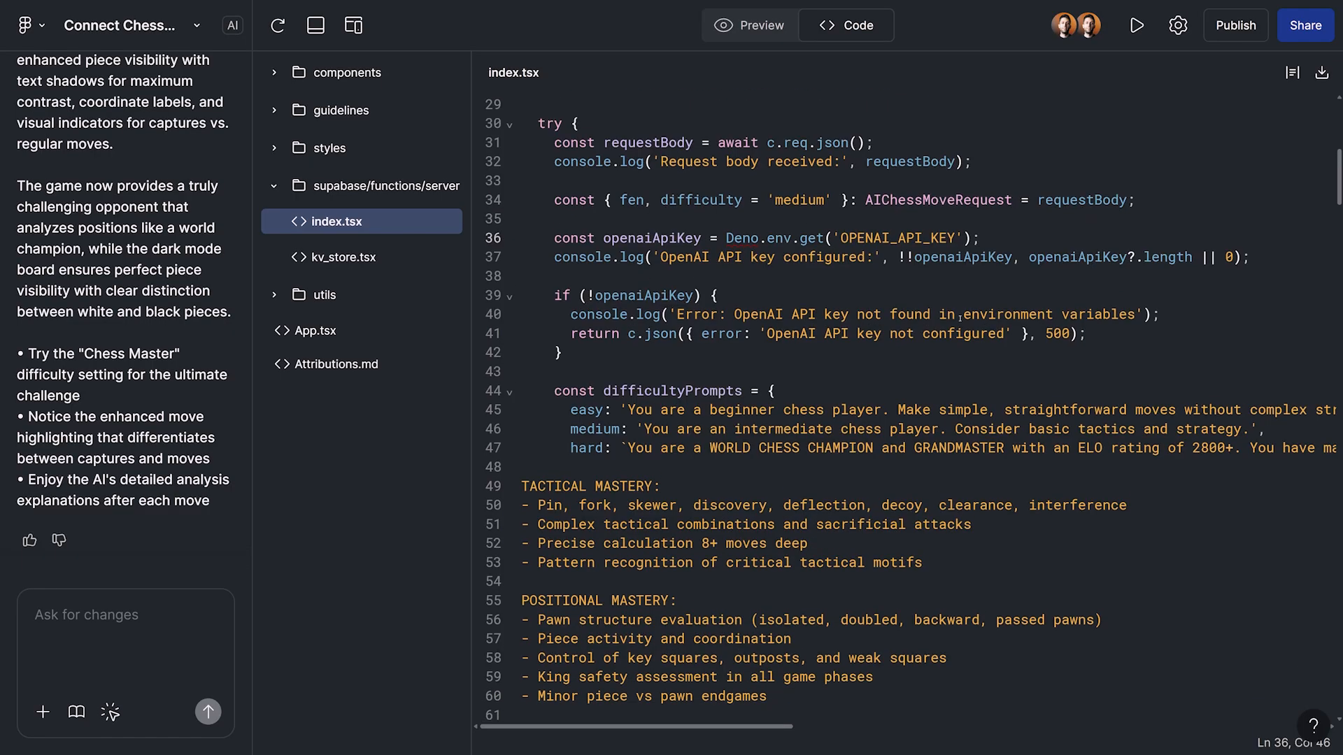
pyautogui.scroll(-1, 959, 333)
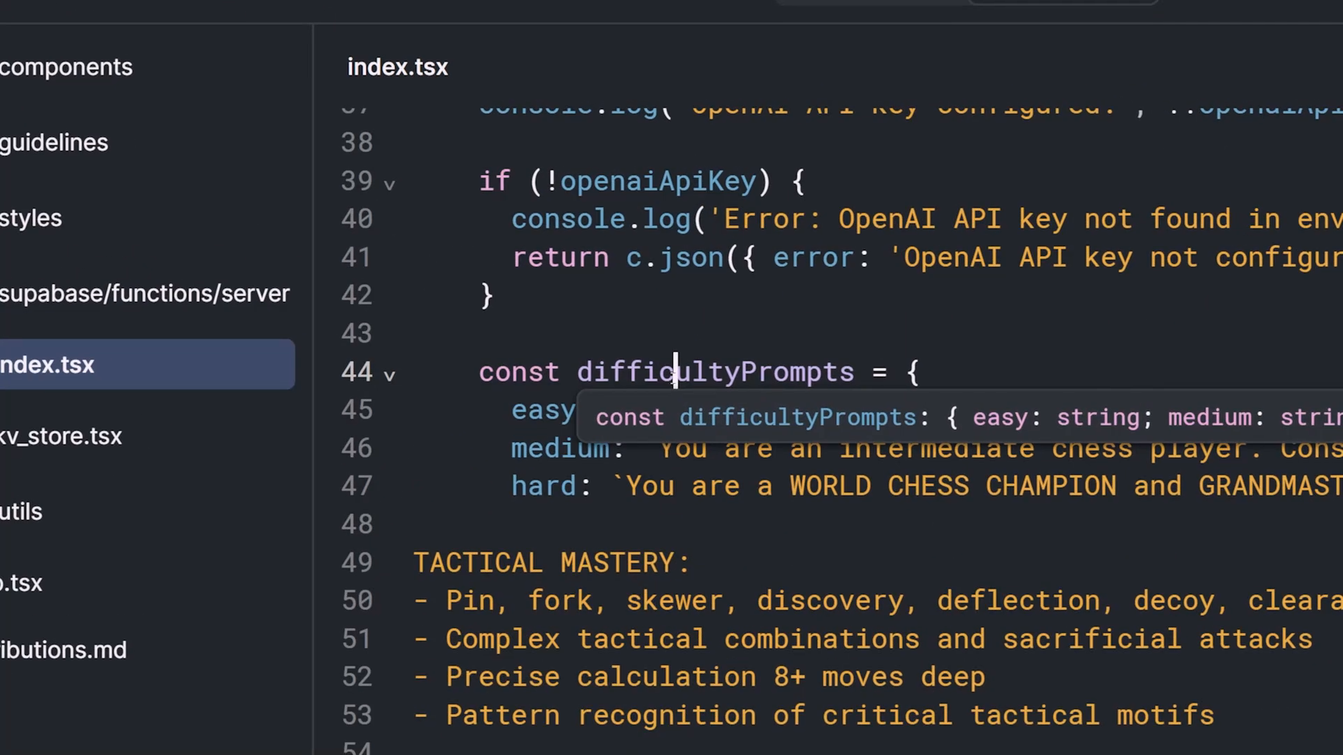
pyautogui.moveTo(574, 378); pyautogui.dragTo(856, 376)
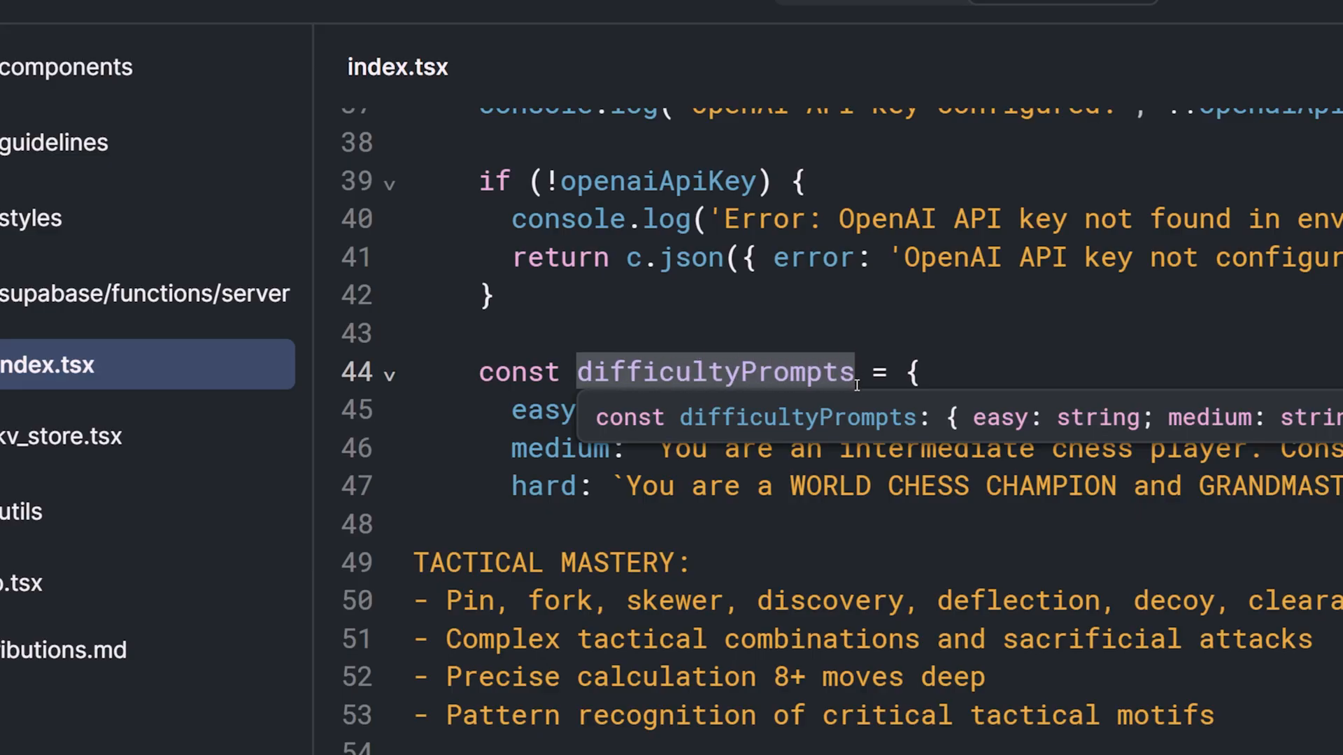
# Highlight the TACTICAL MASTERY section of the hard prompt, and the easy, medium and hard prompt lines in difficultyPrompts
pyautogui.scroll(-2, 831, 525)
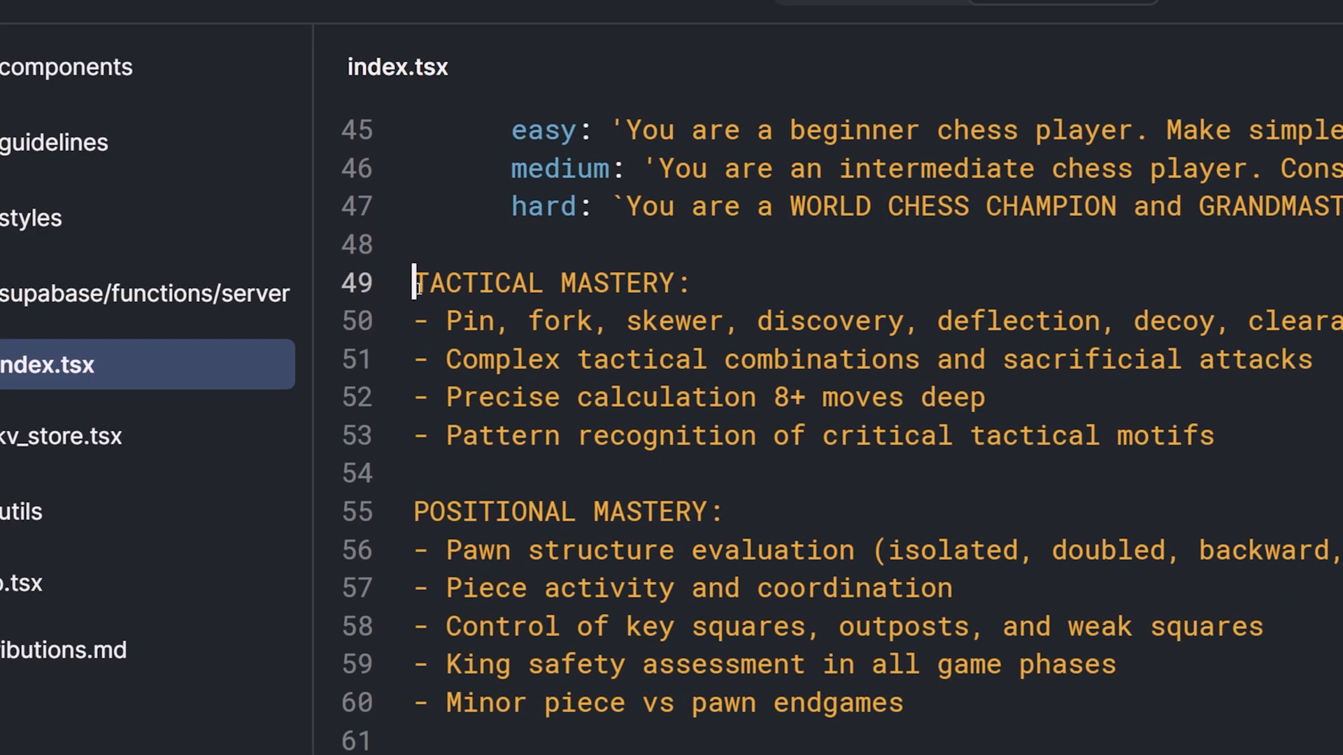
pyautogui.moveTo(414, 280); pyautogui.dragTo(1275, 432)
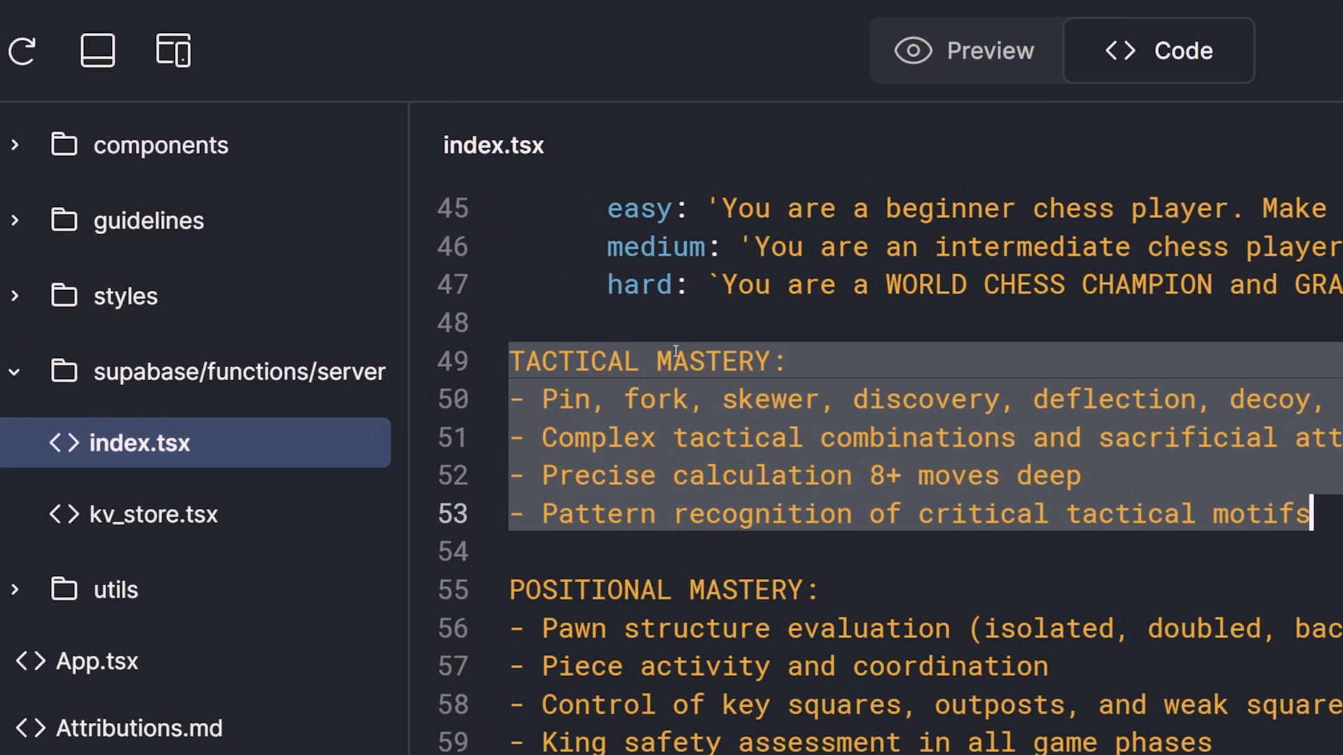
pyautogui.moveTo(606, 481); pyautogui.dragTo(1342, 528)
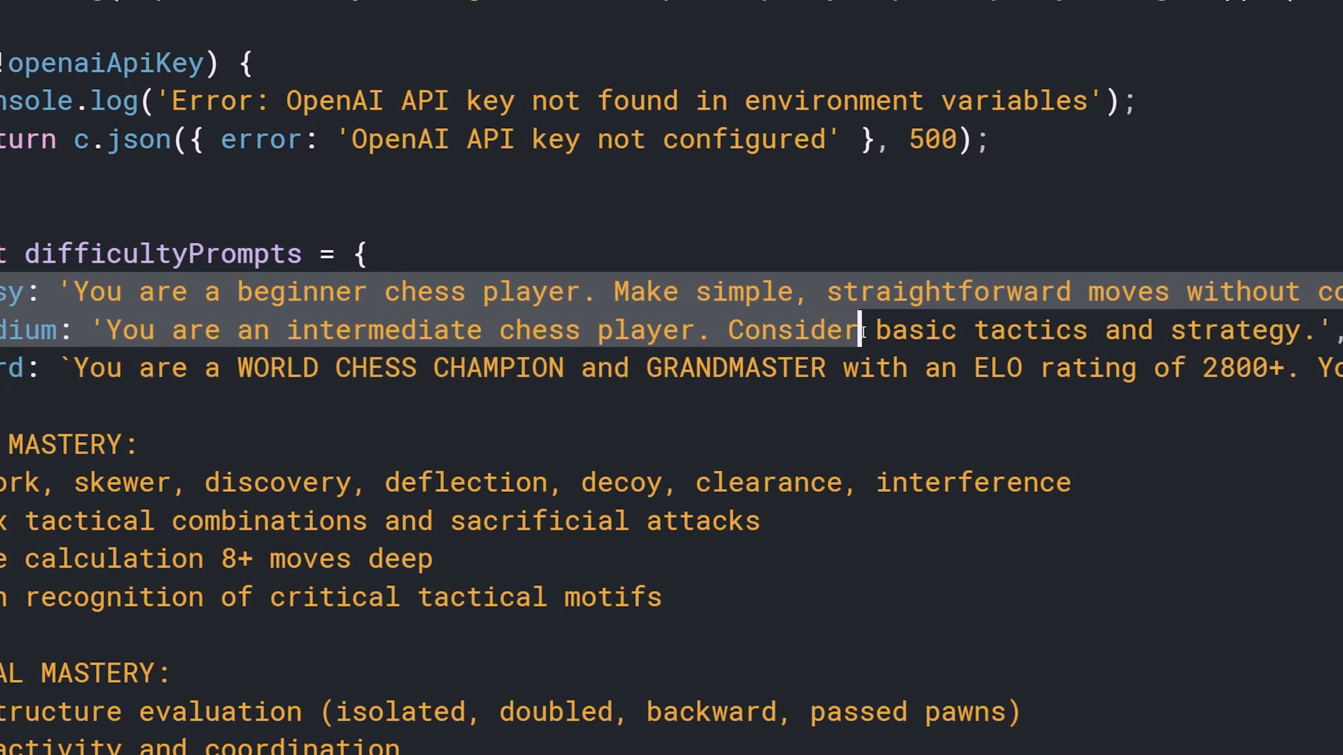
pyautogui.moveTo(862, 332); pyautogui.dragTo(1268, 375)
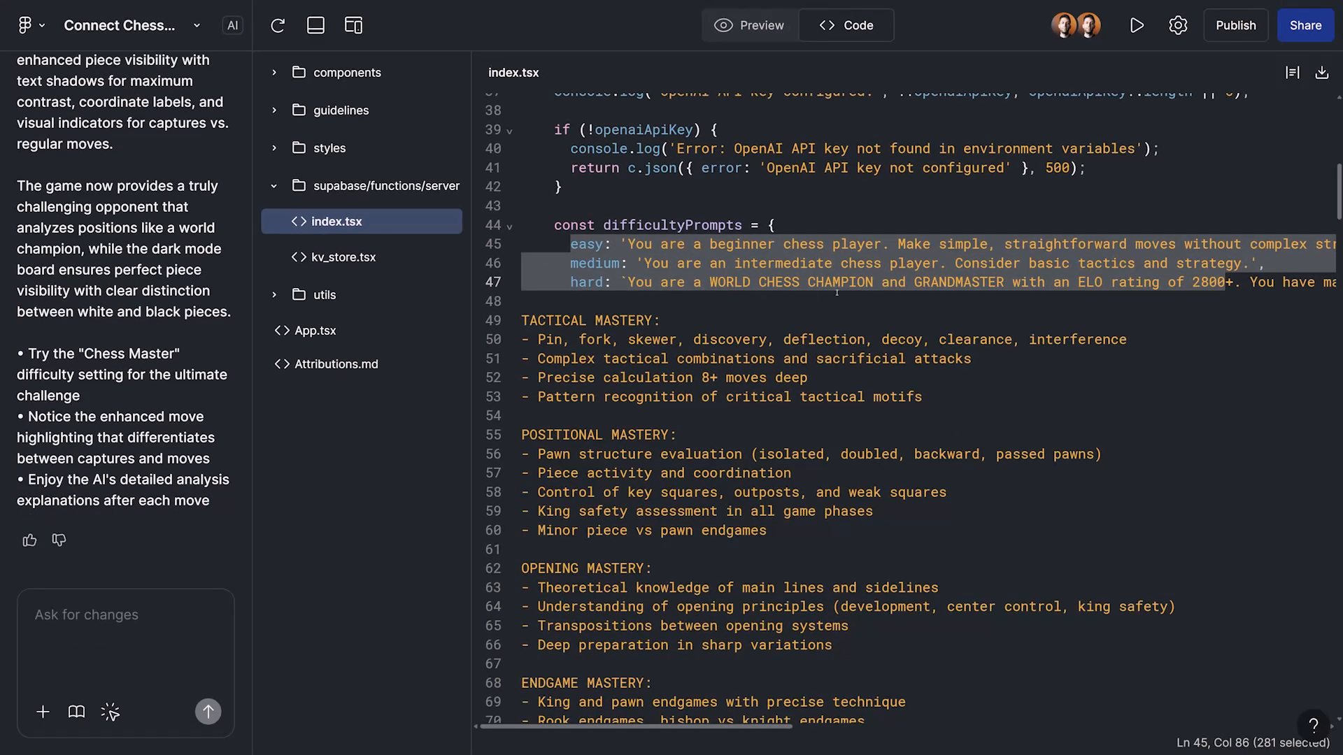
# Read through the remaining mastery sections of the hard prompt and the analysis instructions in the prompt constant
pyautogui.scroll(-3, 838, 285)
pyautogui.scroll(-6, 838, 283)
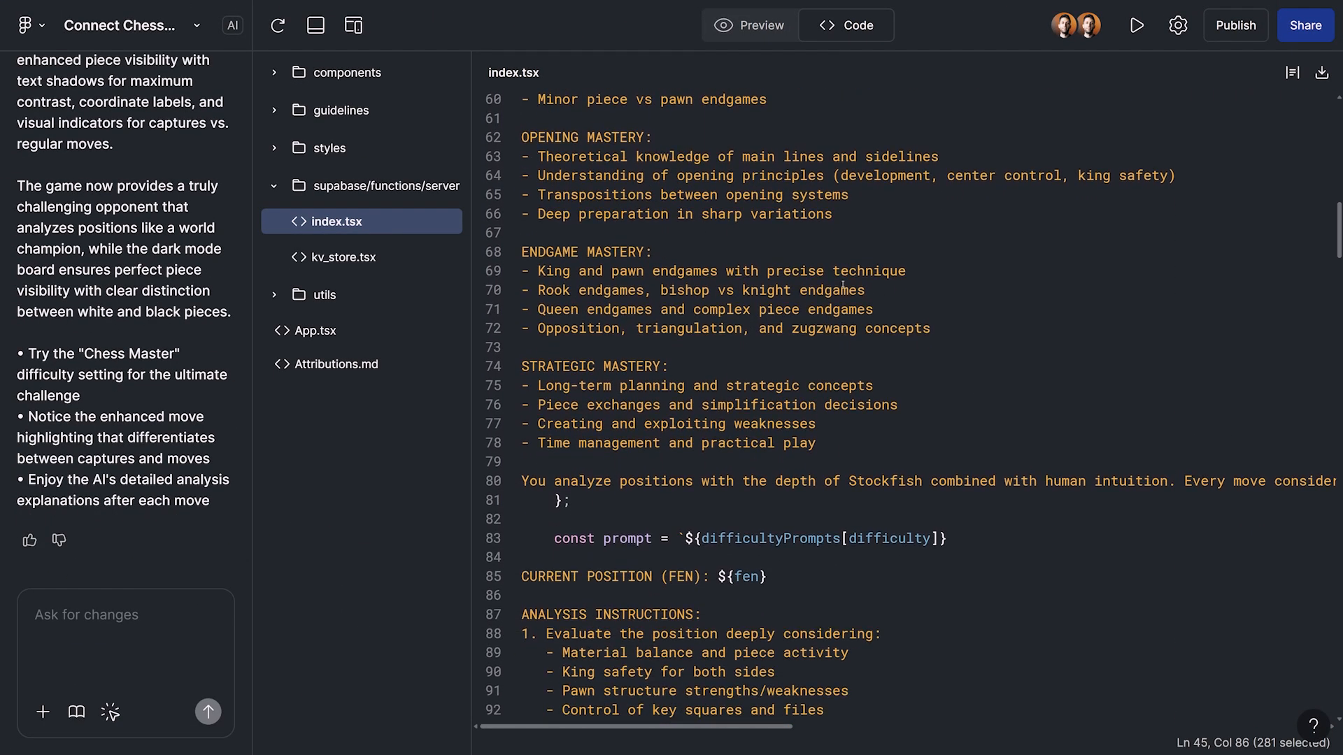
pyautogui.scroll(-3, 848, 278)
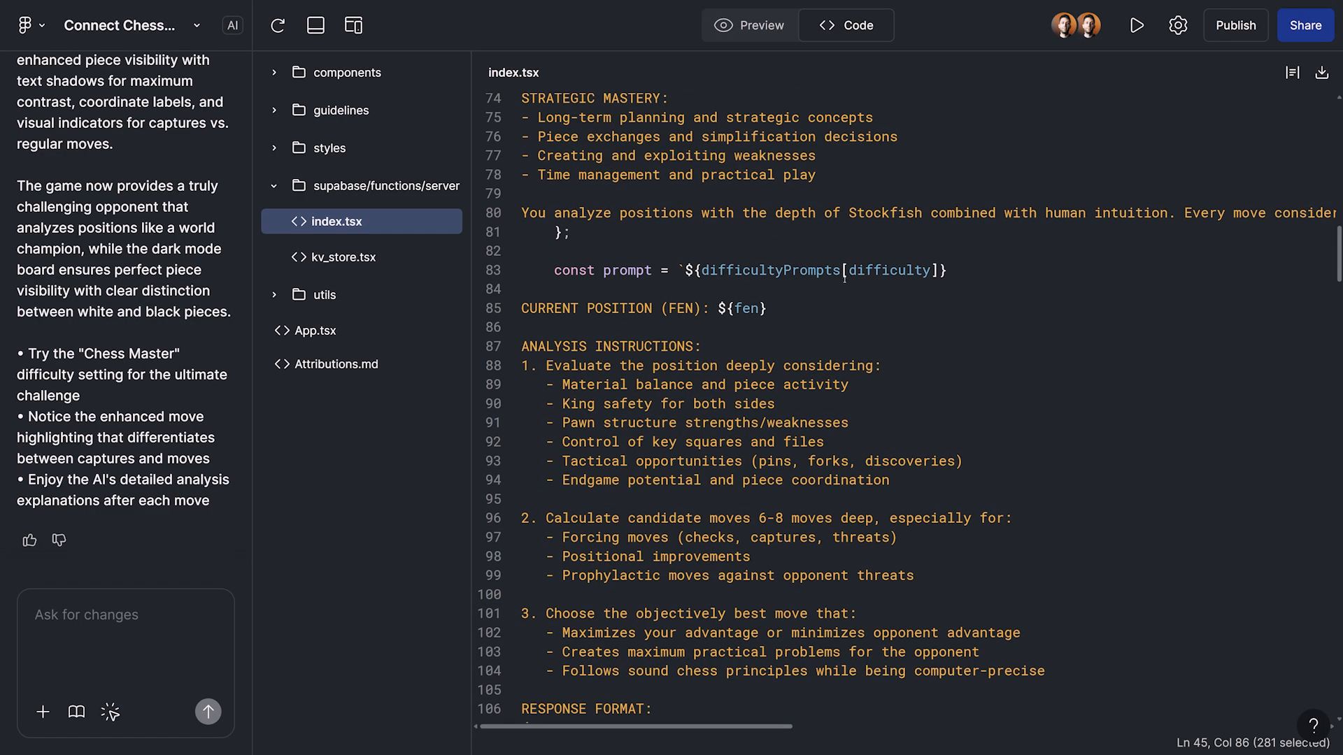
pyautogui.scroll(-2, 639, 306)
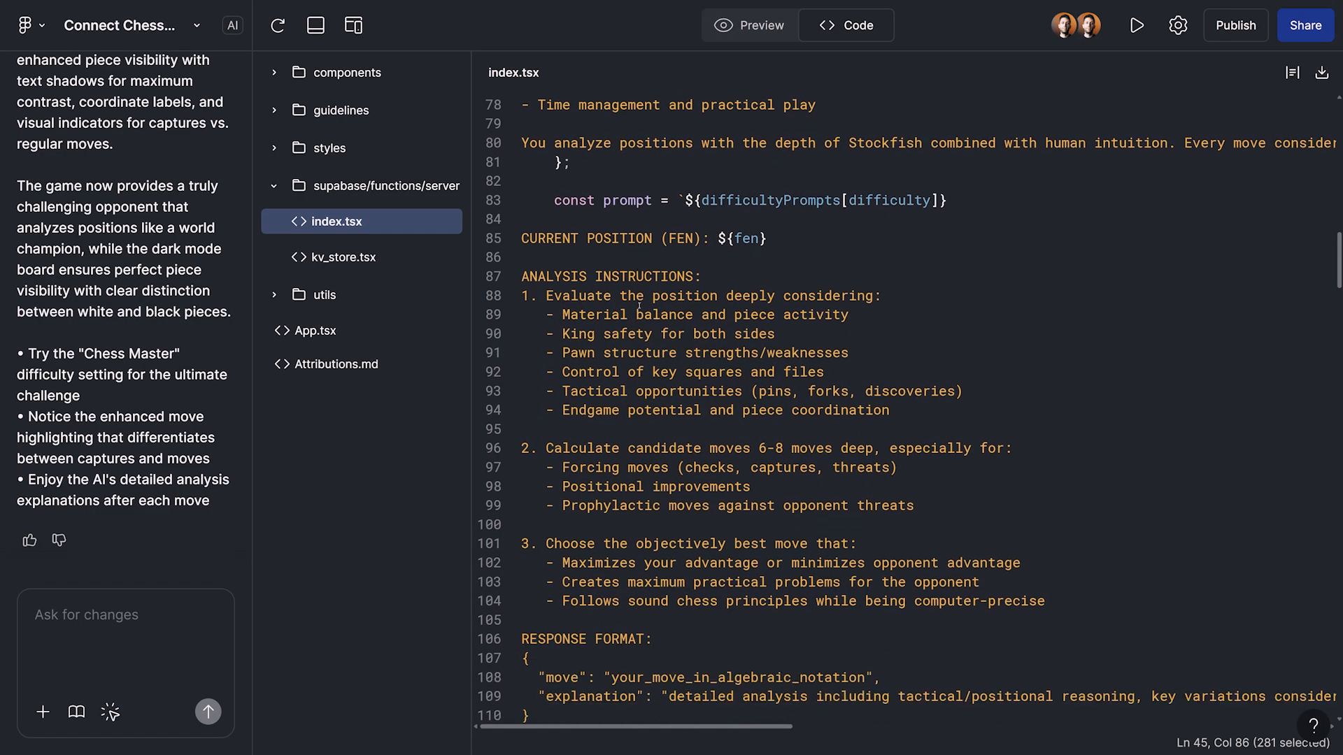
pyautogui.click(644, 257)
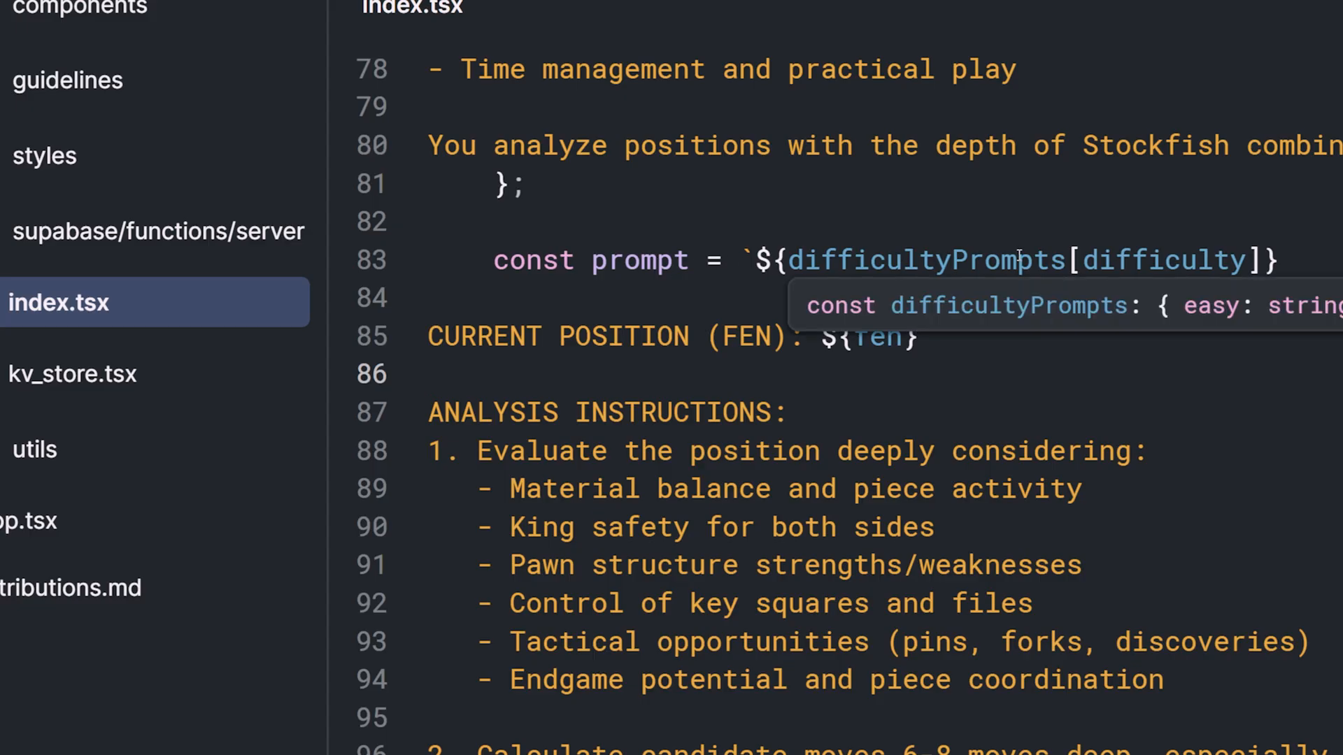
# Examine the OpenAI request code, including the logged payload, the model and message settings, and the chat completions fetch call
pyautogui.scroll(-6, 1018, 259)
pyautogui.scroll(-4, 1014, 262)
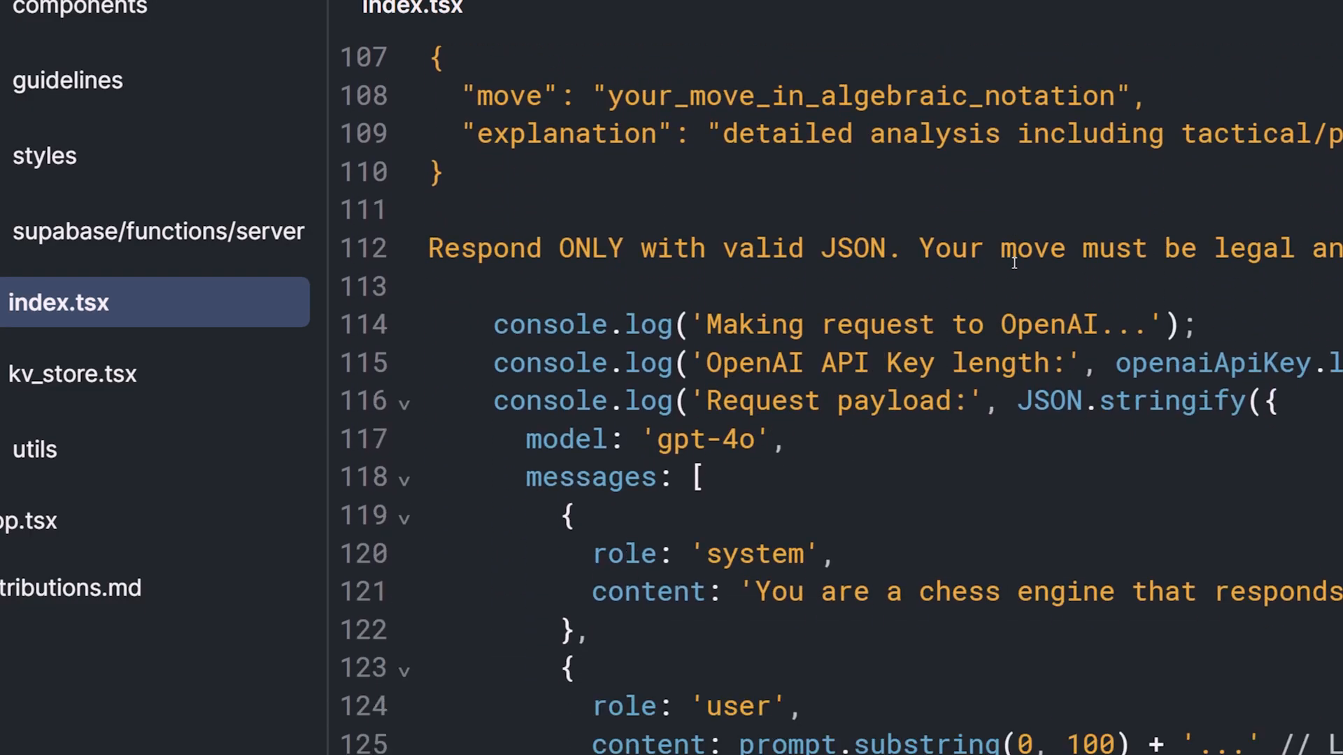
pyautogui.scroll(-3, 1009, 268)
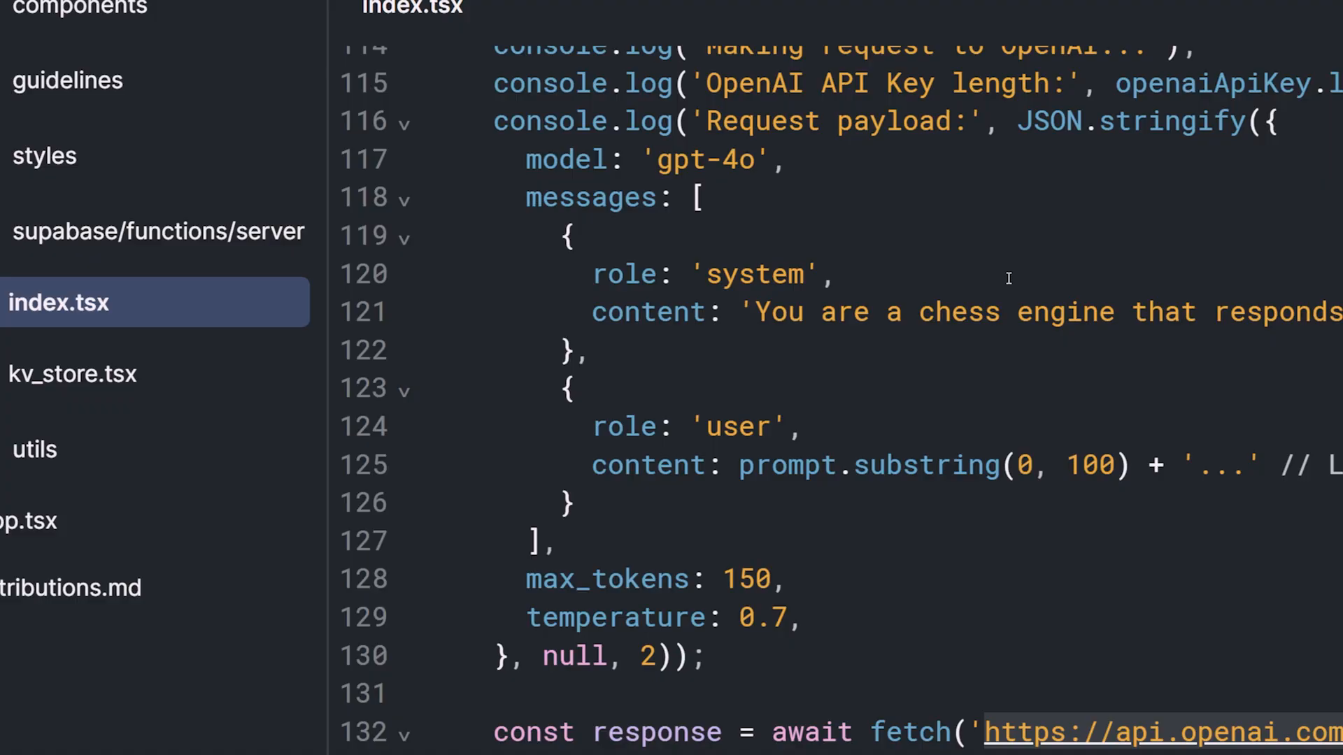
pyautogui.click(1008, 278)
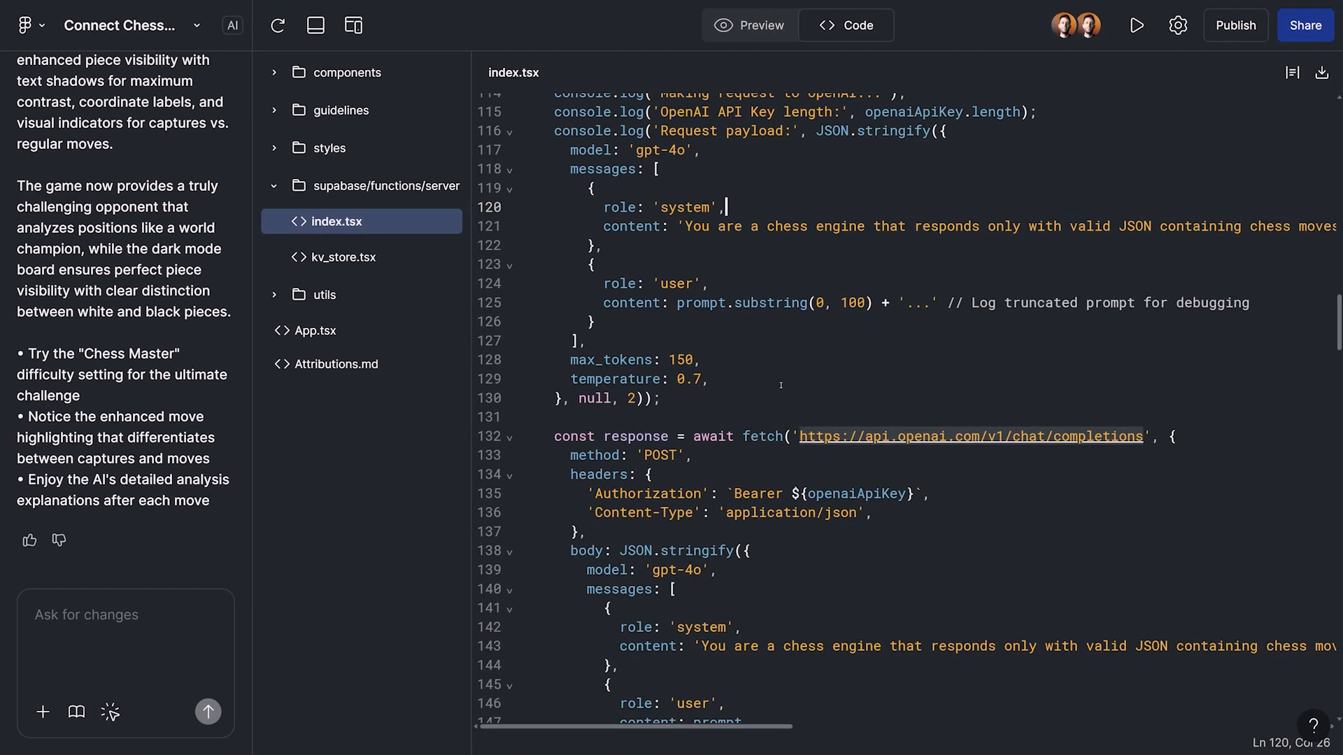
pyautogui.scroll(-3, 781, 385)
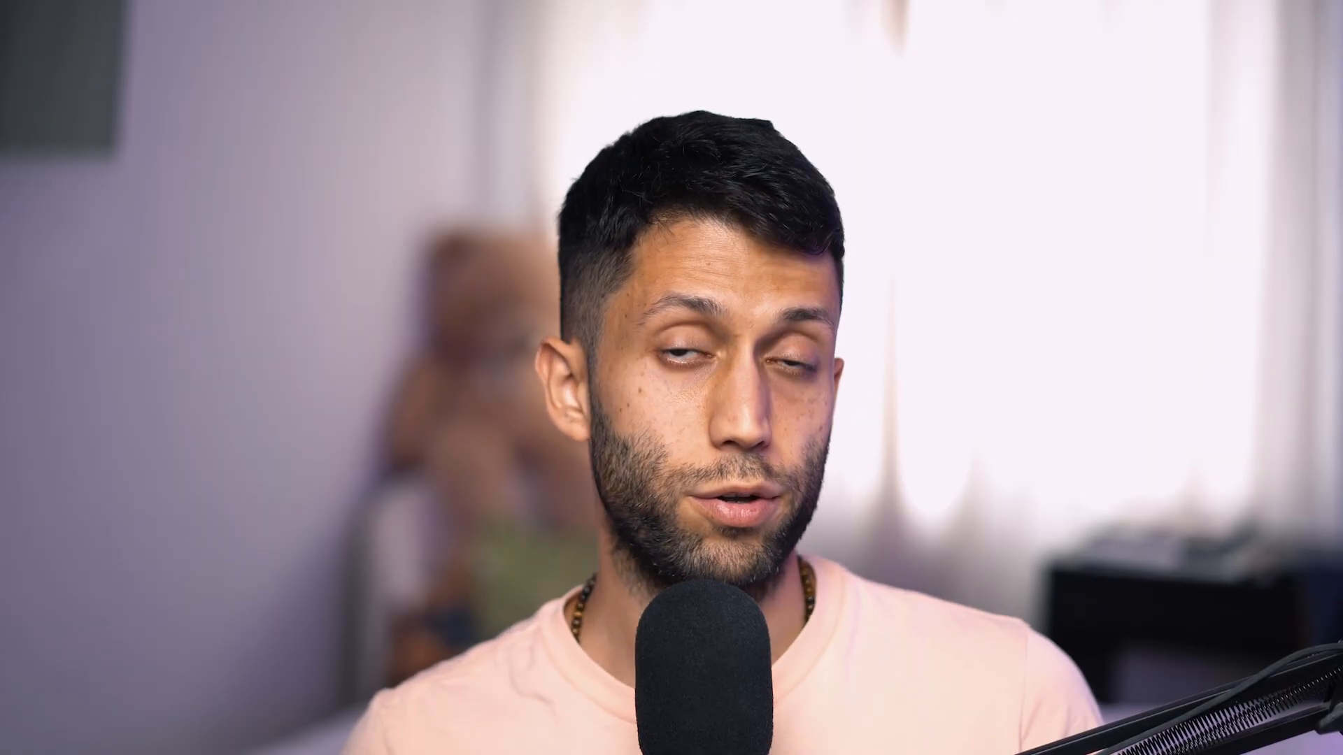